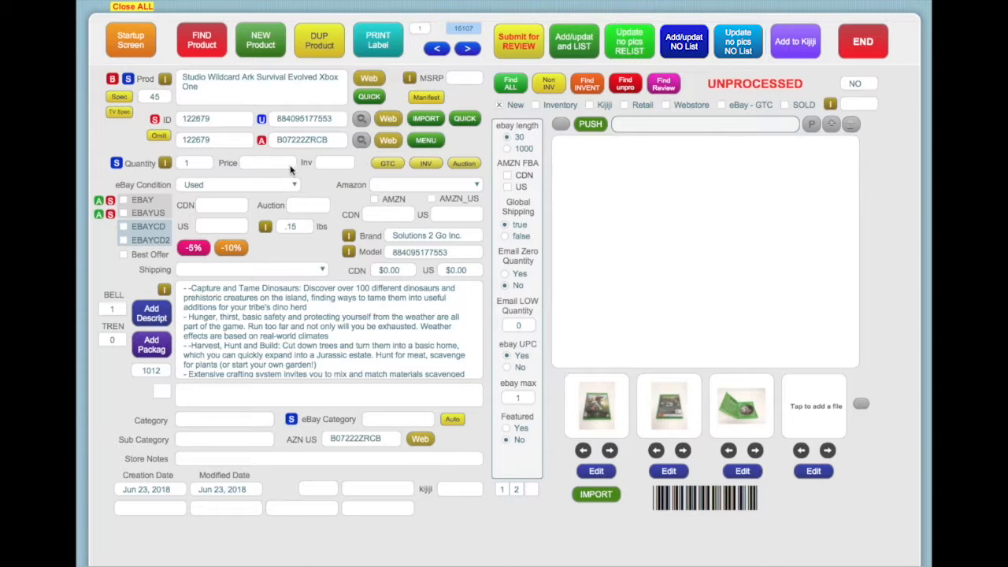
Step: View the front cover, back cover and open case photos of the product, returning to the front cover
click(587, 403)
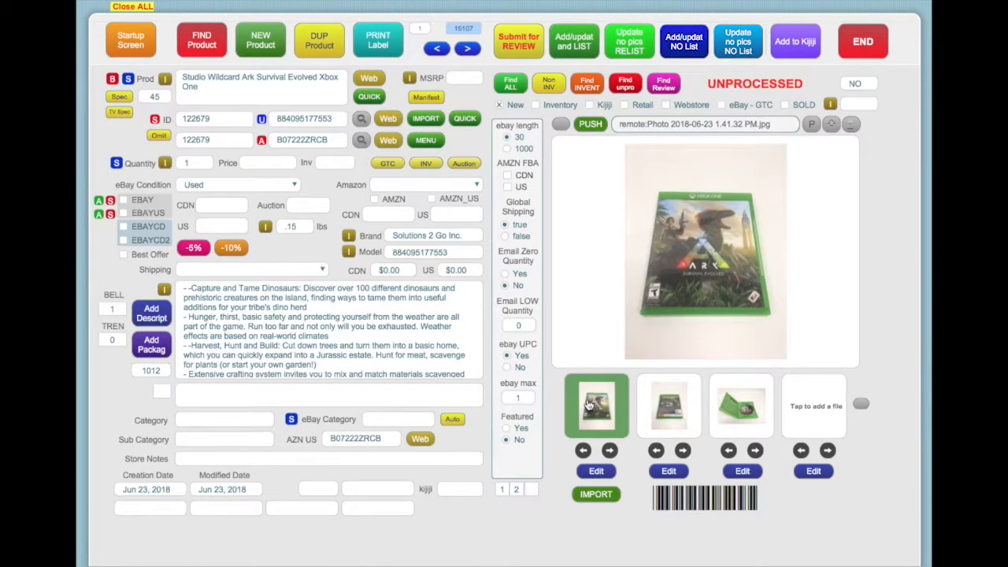
click(670, 404)
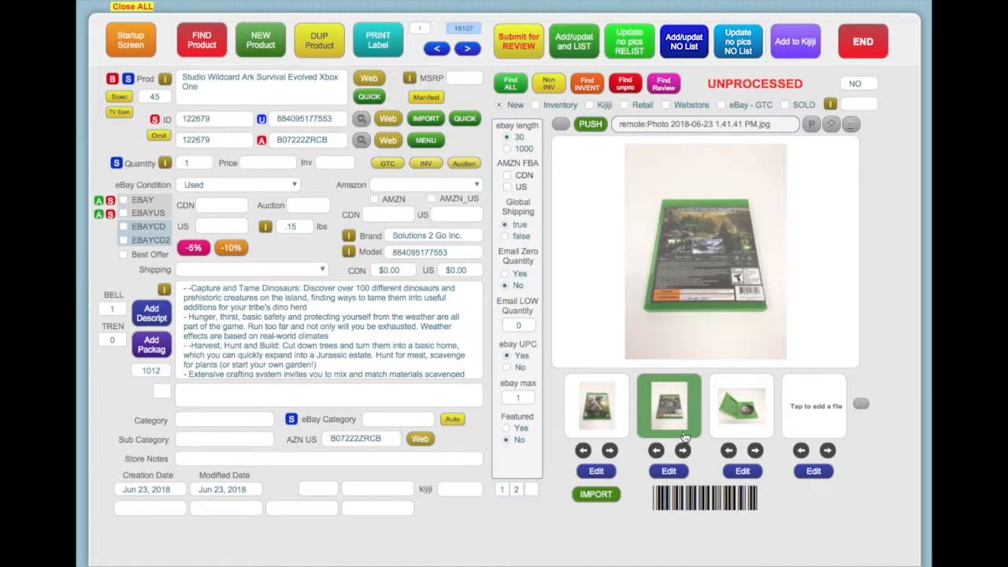
click(739, 413)
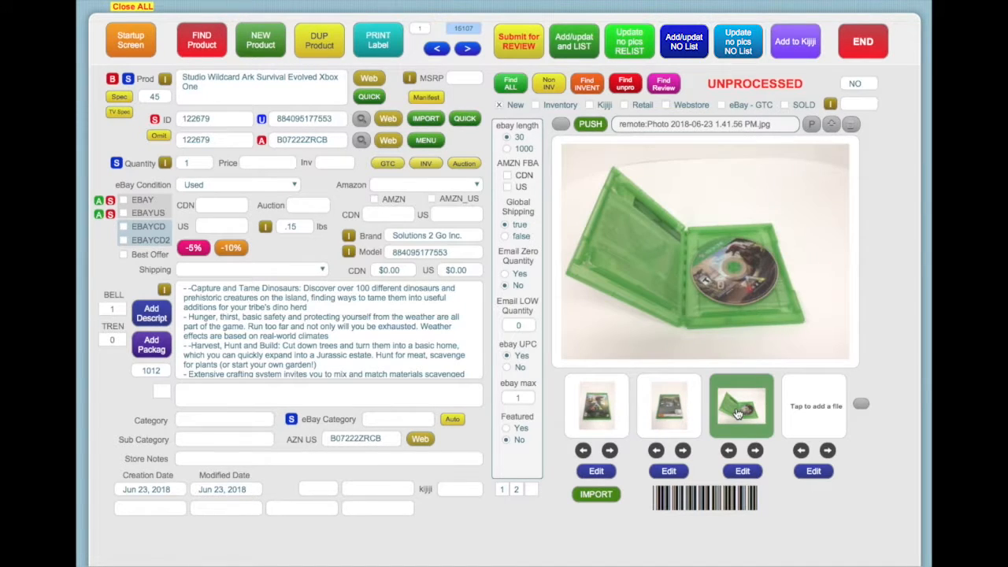
click(589, 410)
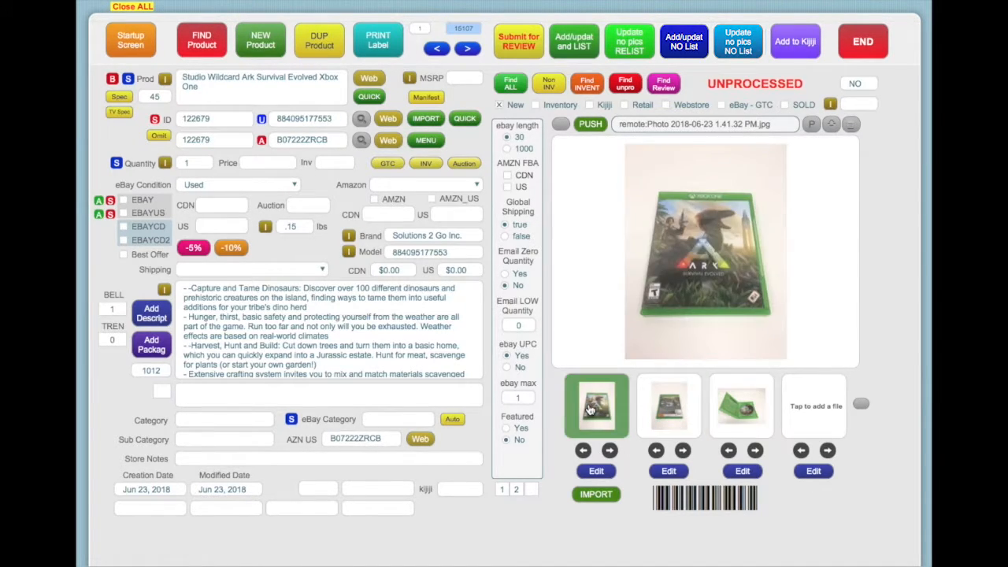
Step: Remove "Studio Wildcard" from the product title and add a dash, making it "Ark Survival Evolved - Xbox One"
click(226, 83)
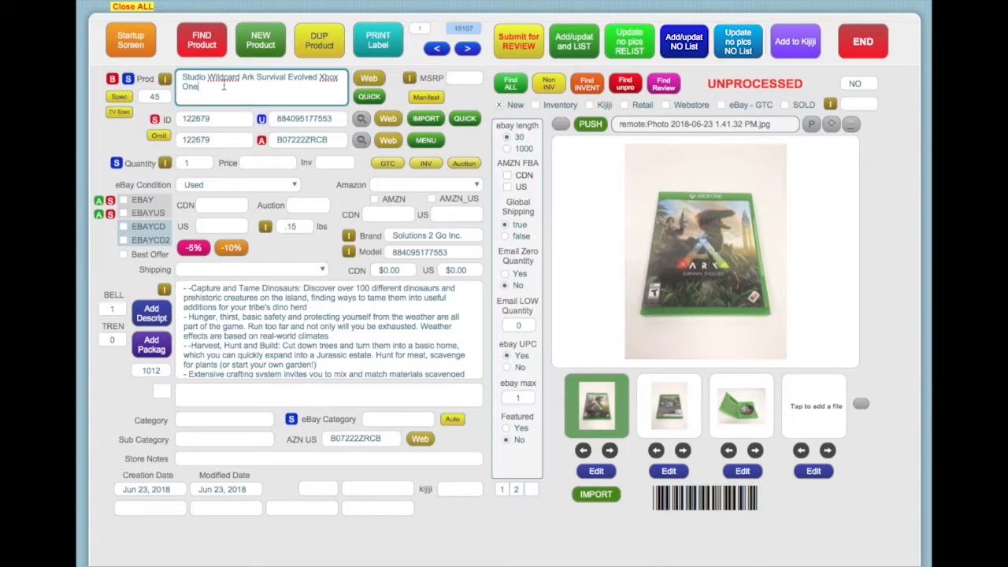
drag(243, 77, 197, 47)
key(BackSpace)
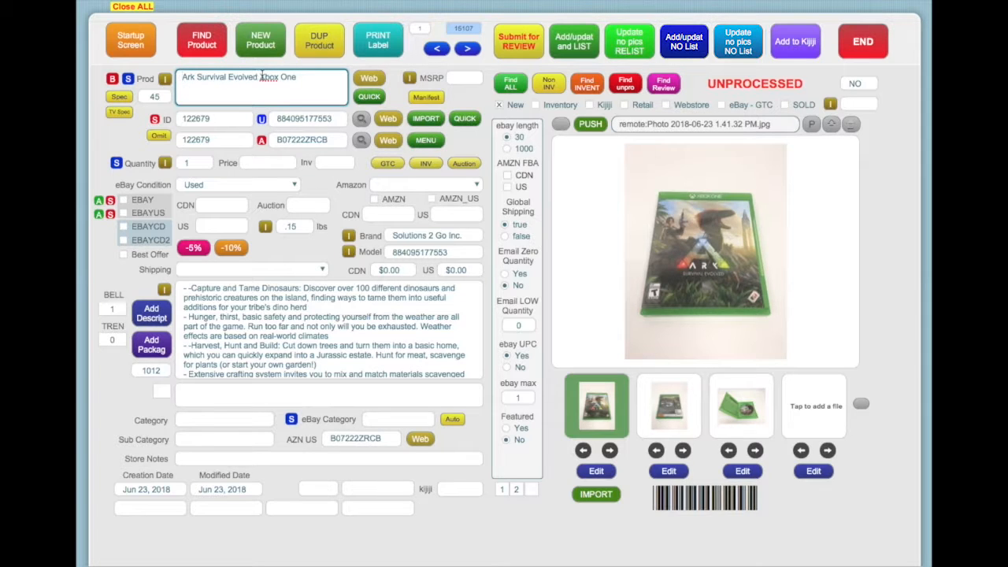
text(-)
click(117, 126)
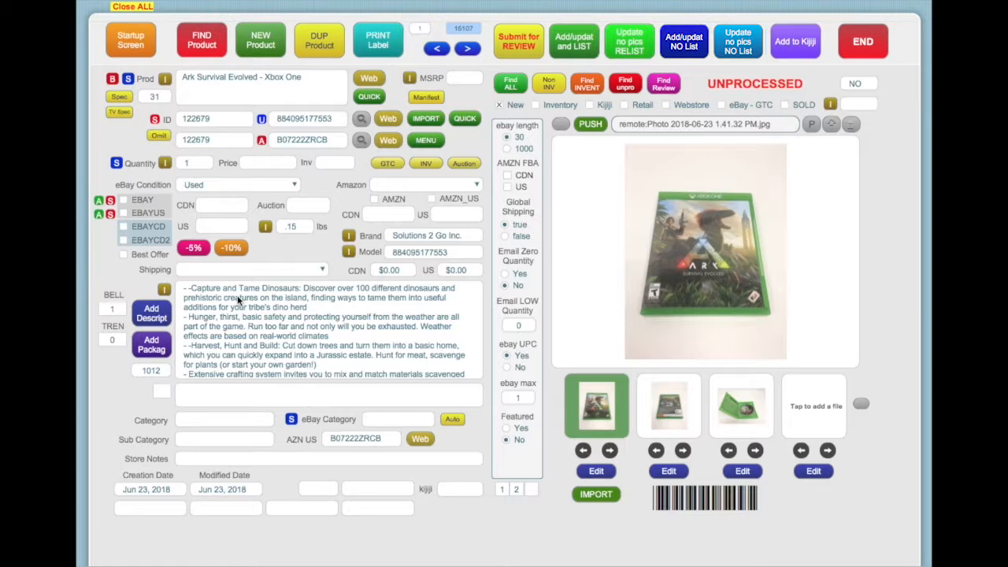
Step: Restore the original product title and shorten it again to "Ark Survival Evolved - Xbox One"
click(165, 79)
click(240, 79)
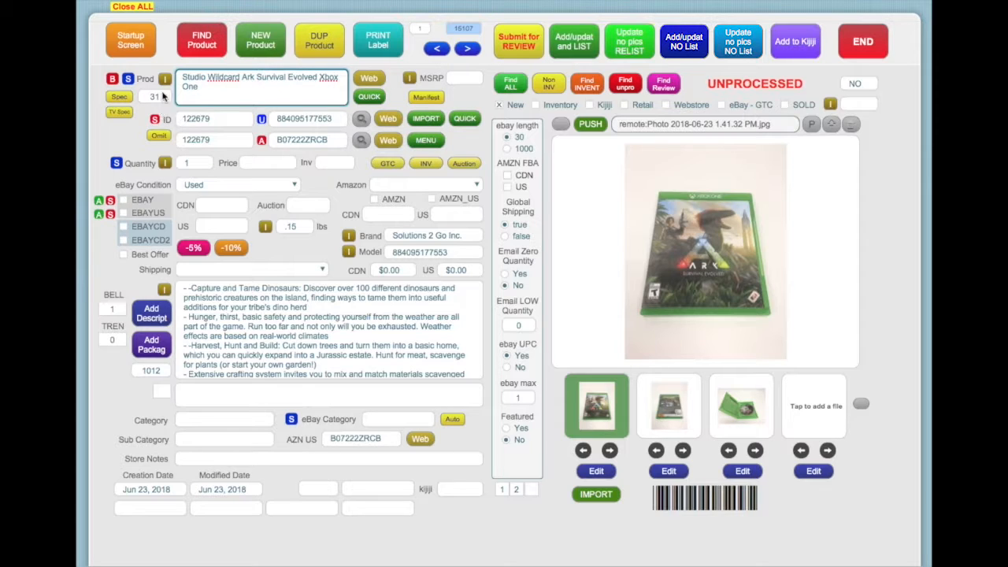
drag(243, 79, 167, 73)
key(BackSpace)
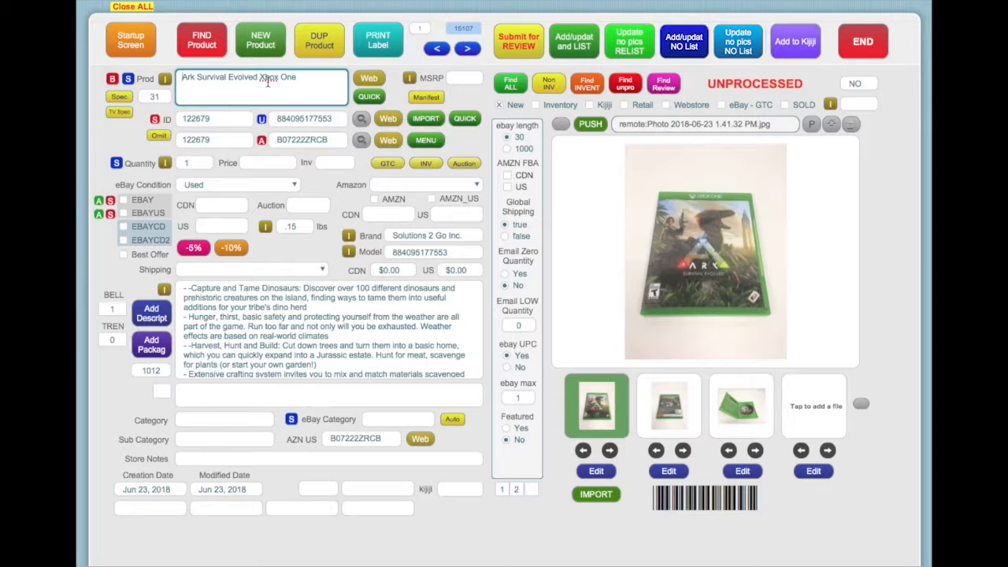
text(-)
Step: Append "Ark Survival Evolved - Xbox One" twice more to the product title and commit it to check its length
text(Ark Survival Evolved - Xbox One)
text(Ark Survival Evolved - Xbox One)
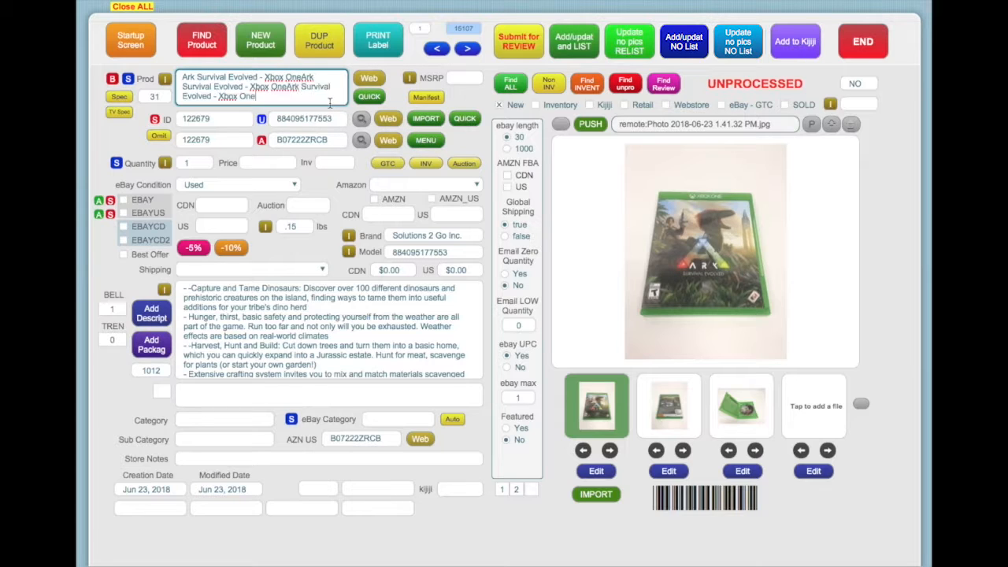
click(118, 134)
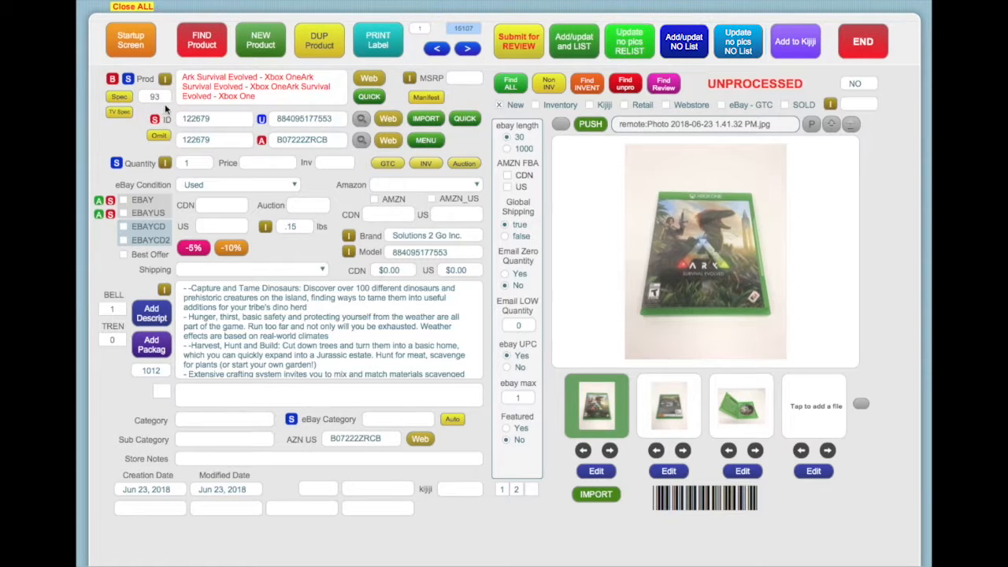
Step: Delete the two repeated copies from the product title, leaving a single "Ark Survival Evolved - Xbox One"
click(282, 98)
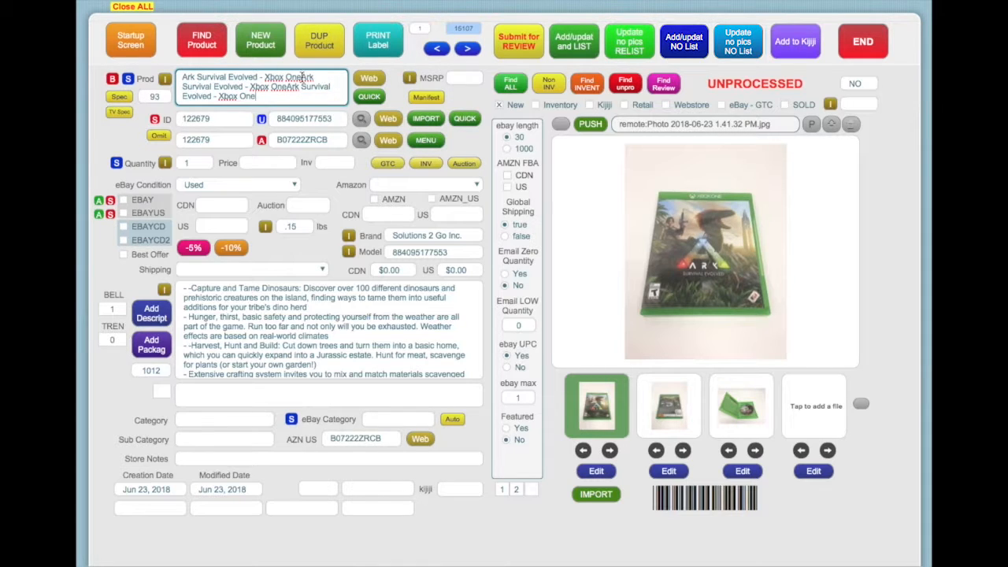
drag(303, 77, 323, 122)
key(BackSpace)
click(132, 130)
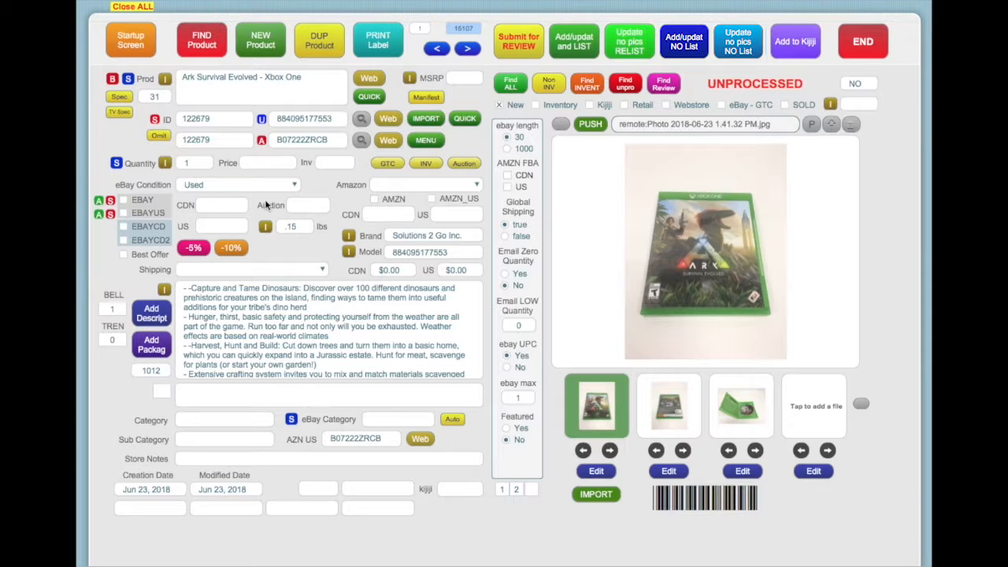
Step: Set the Amazon condition to UsedVeryGood and the shipping option to FREE Shipping
click(425, 185)
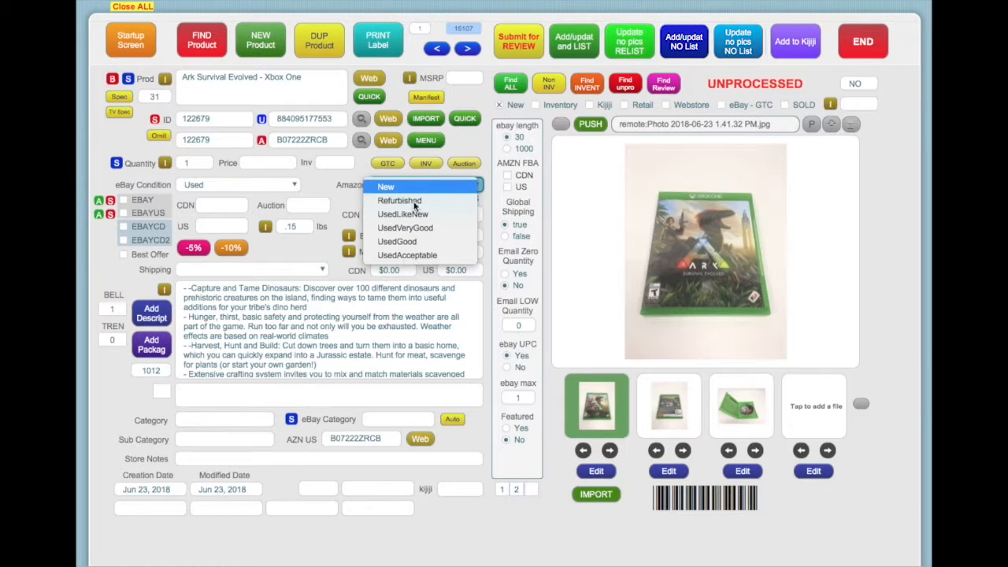
click(404, 227)
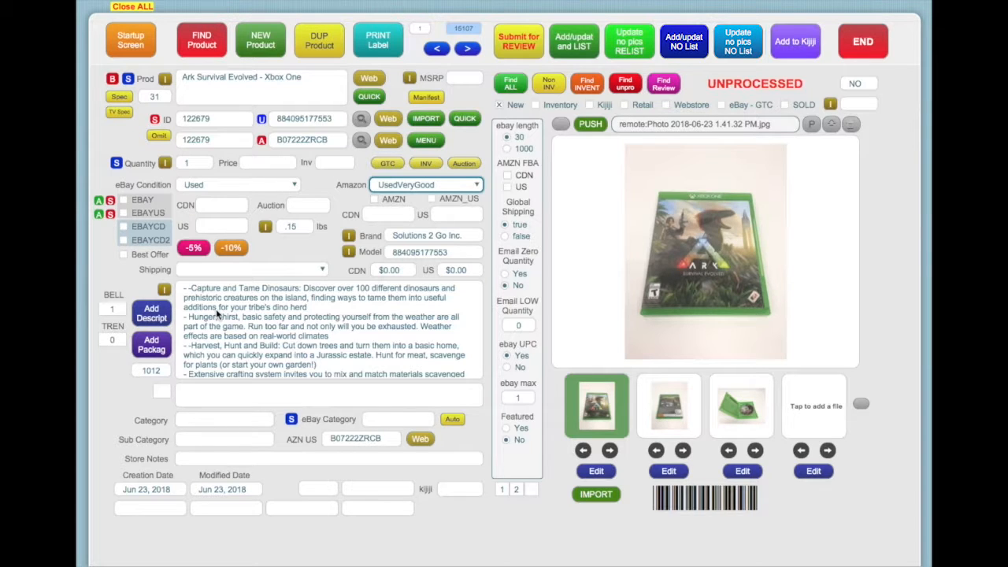
click(233, 272)
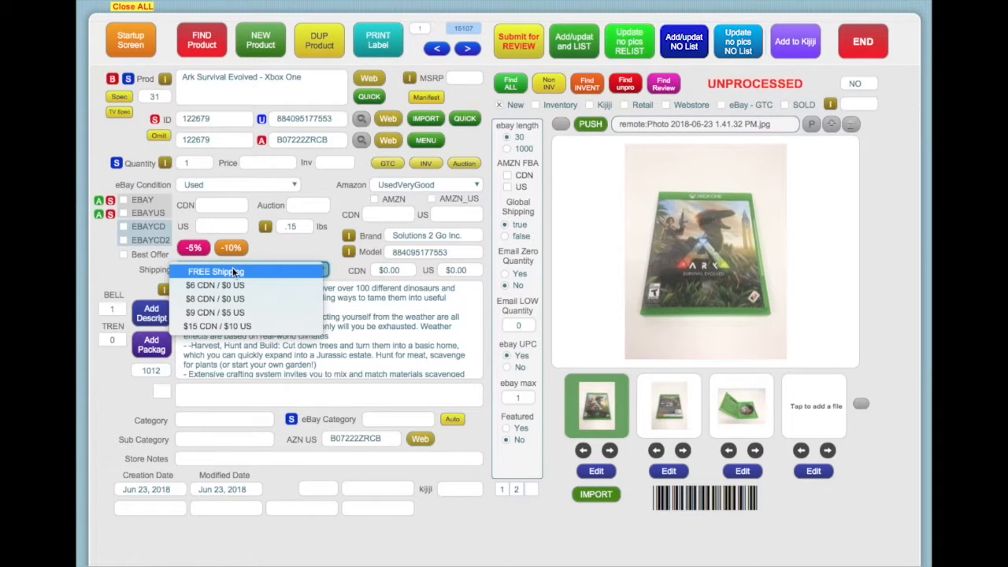
click(229, 274)
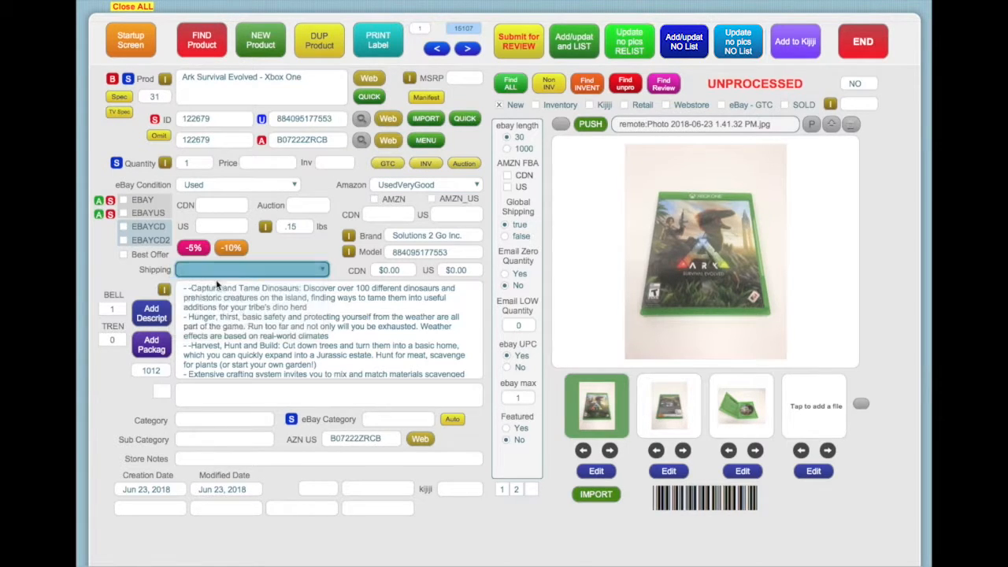
Step: Assign the product to the category Video Games & Acc with the subcategory Xbox One
click(227, 420)
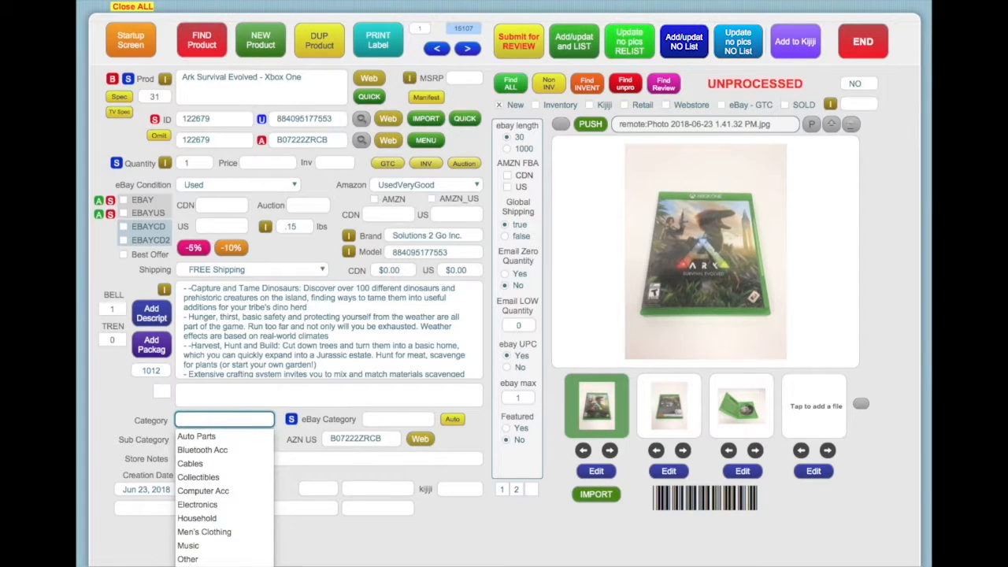
click(235, 565)
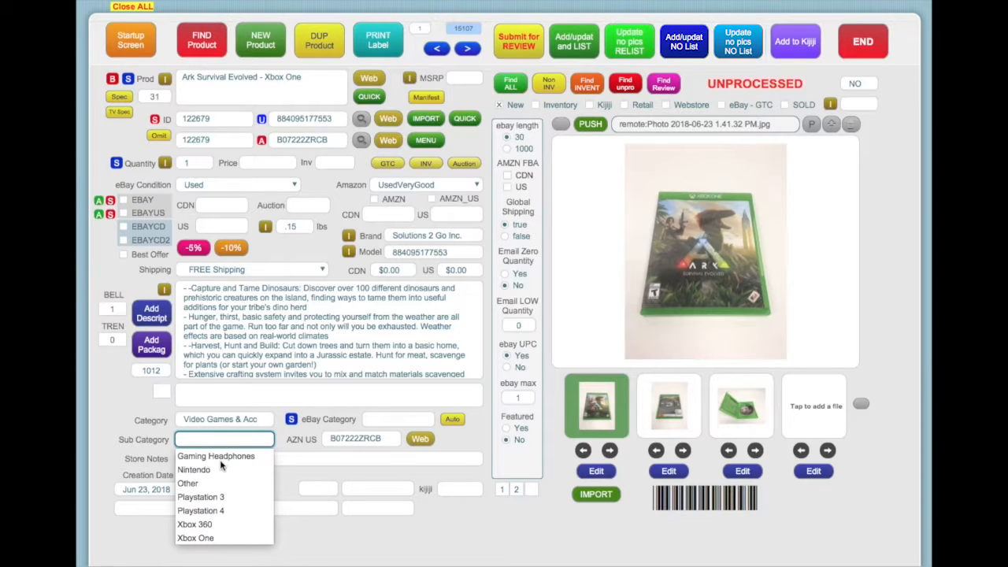
click(223, 537)
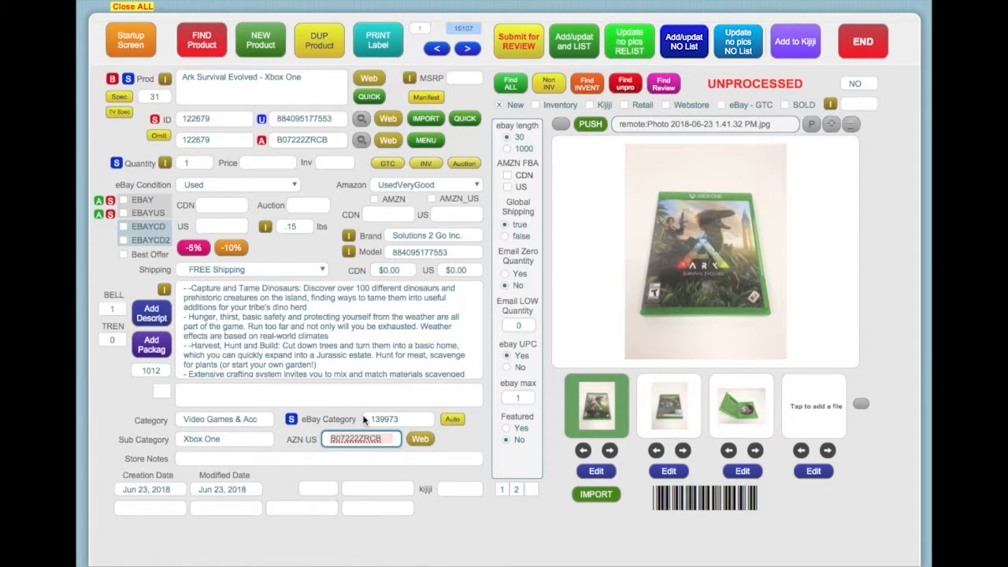
Step: Search eBay categories for "Ark Survival Evolved - Xbox One" and apply Video Games & Consoles > Video Games (139973)
click(292, 422)
click(126, 47)
click(439, 49)
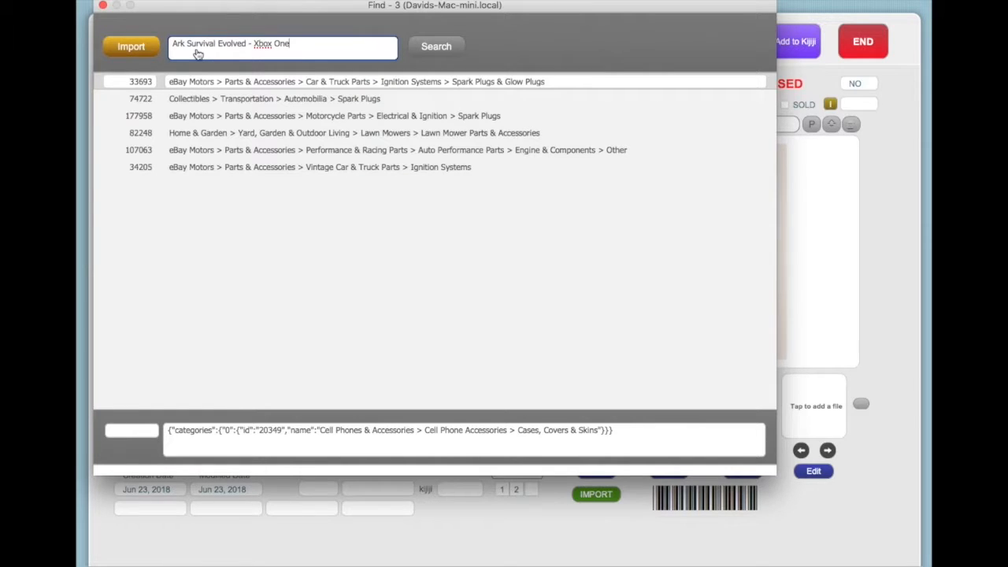
key(Return)
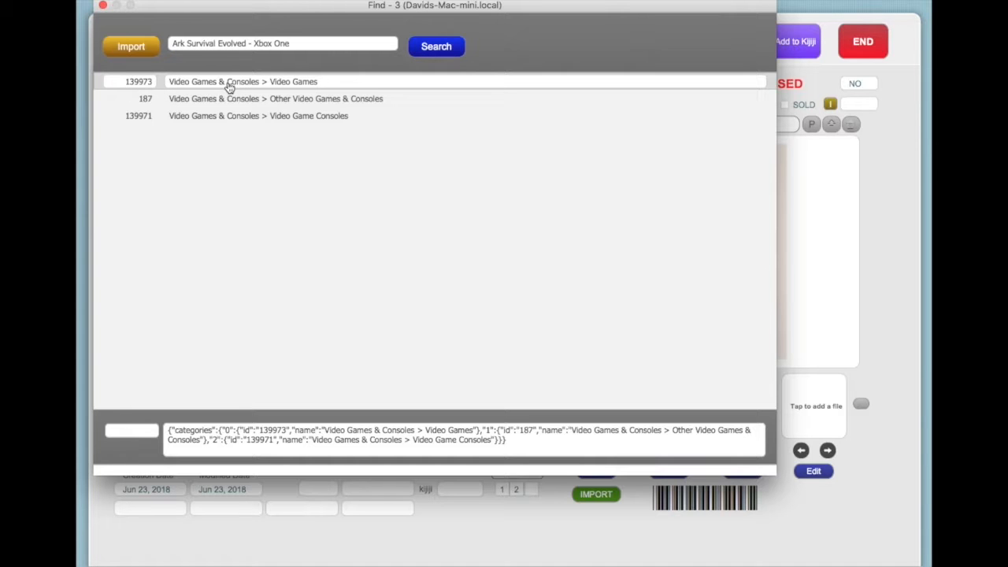
double_click(291, 85)
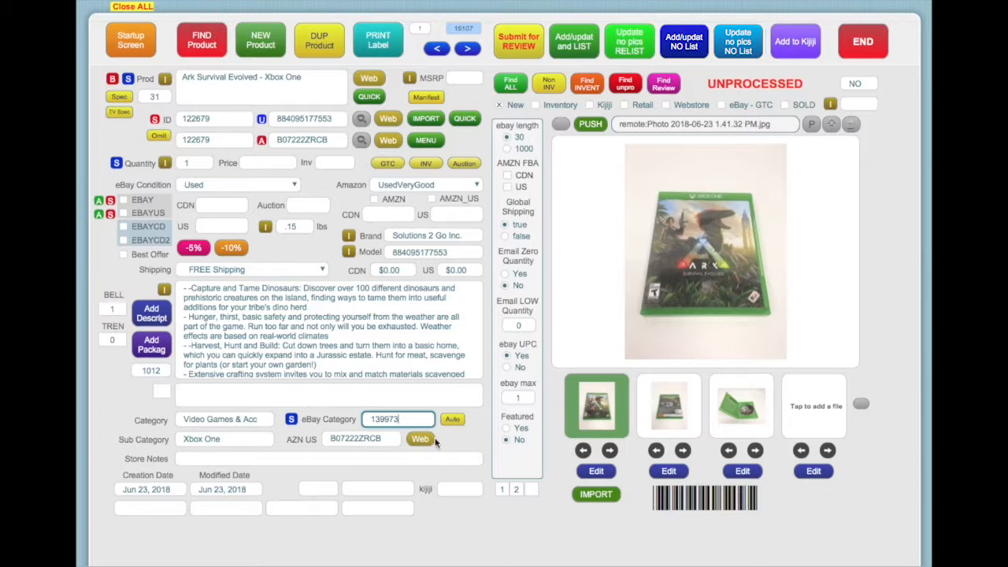
Step: Remove the extra dashes before "Capture and Tame Dinosaurs" and "Harvest, Hunt and Build" in the product description
click(221, 345)
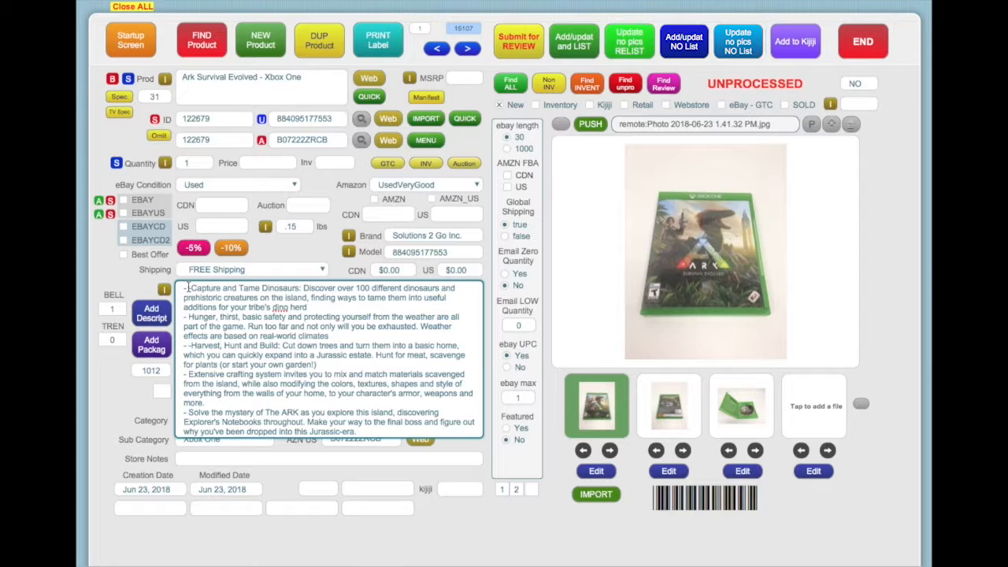
key(BackSpace)
key(BackSpace)
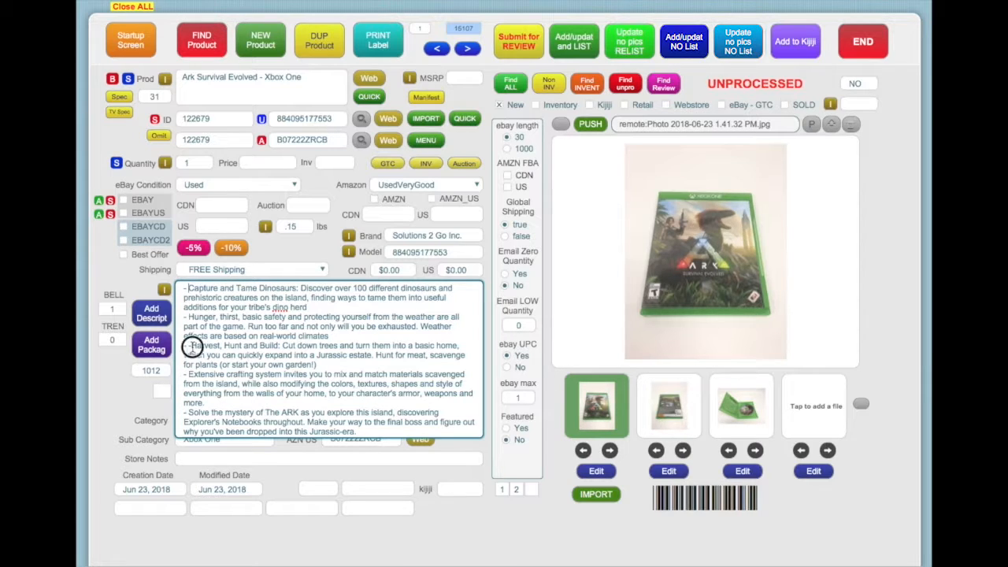
key(BackSpace)
key(BackSpace)
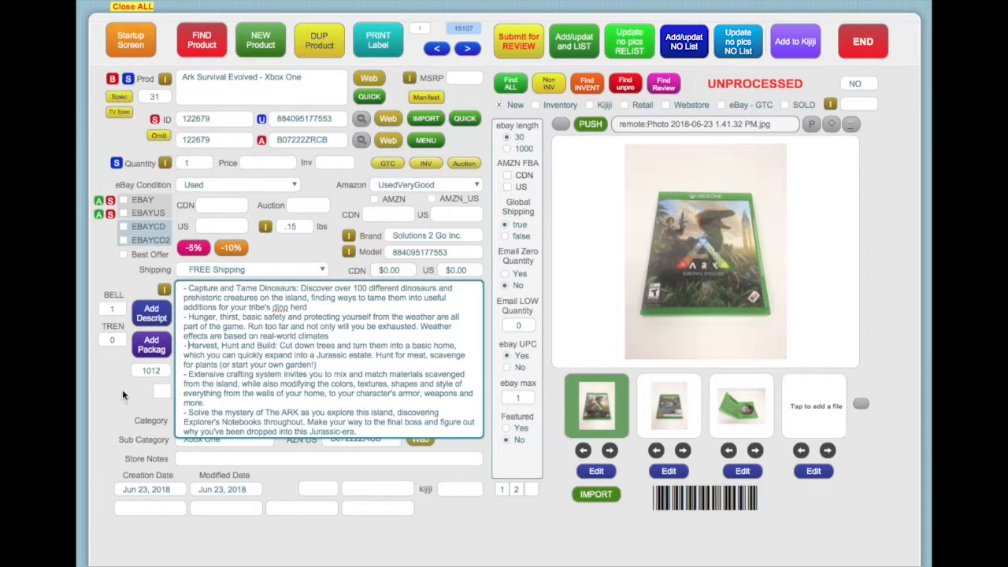
Step: Add the preset line "FREE shipping in both Canada and the US." to the description and commit the "Lightly used in very good condition" note
click(147, 315)
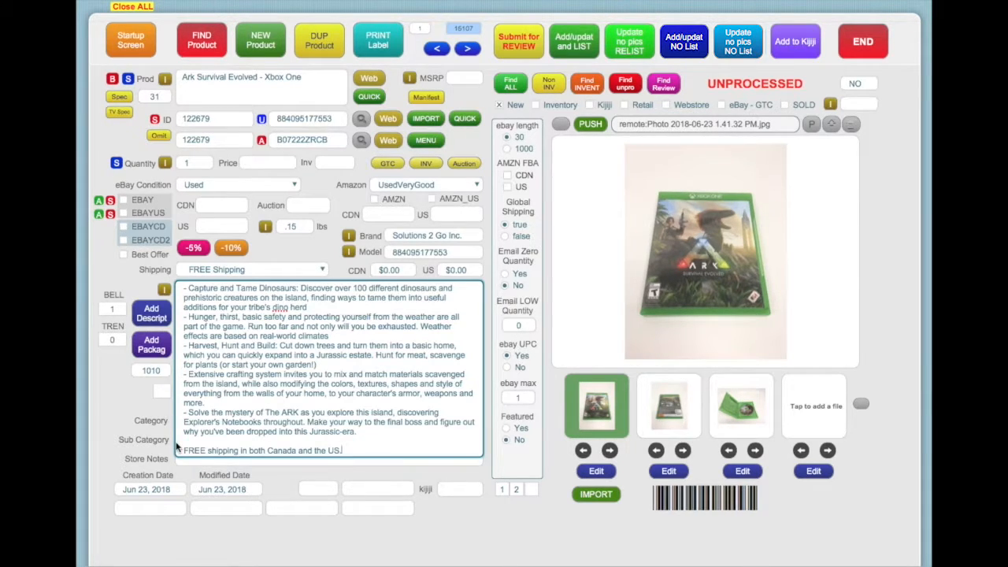
click(106, 380)
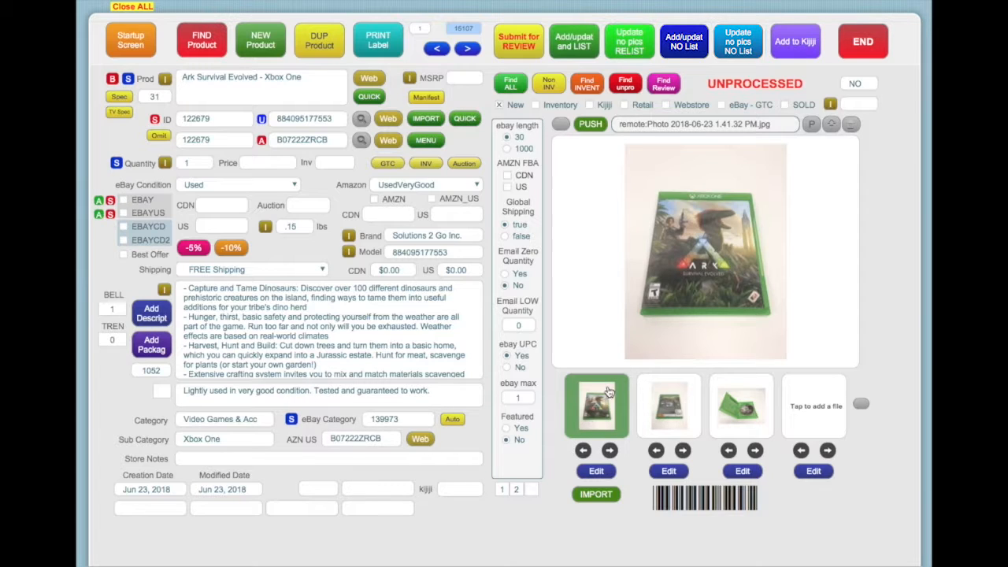
Step: Crop the front cover photo to a square, brighten it and save the edited image
click(597, 475)
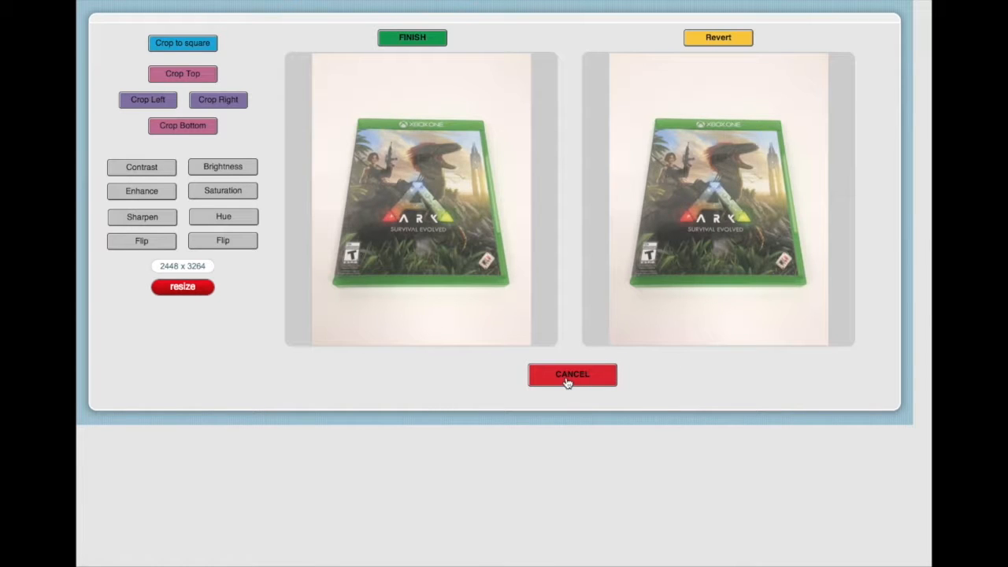
click(165, 44)
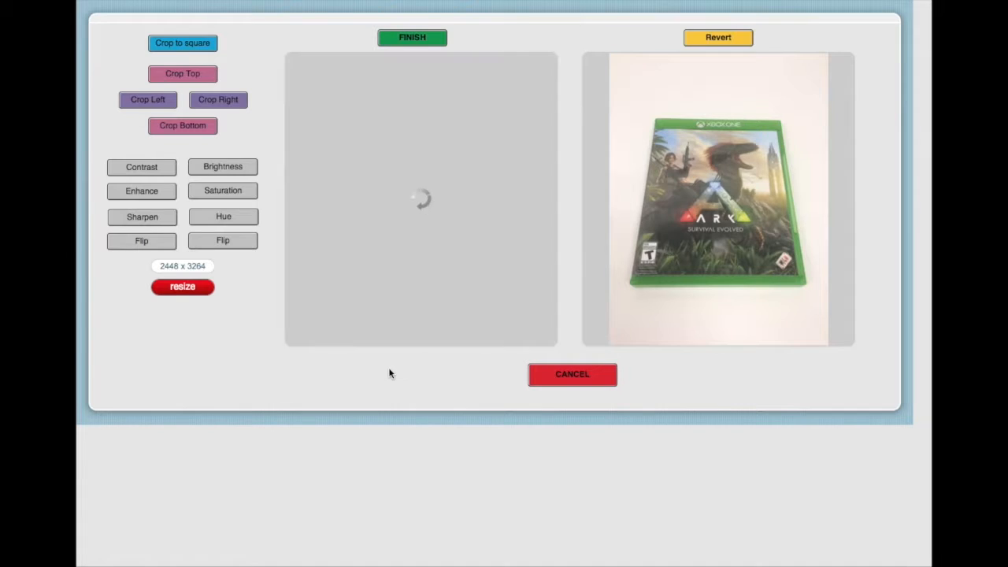
click(429, 38)
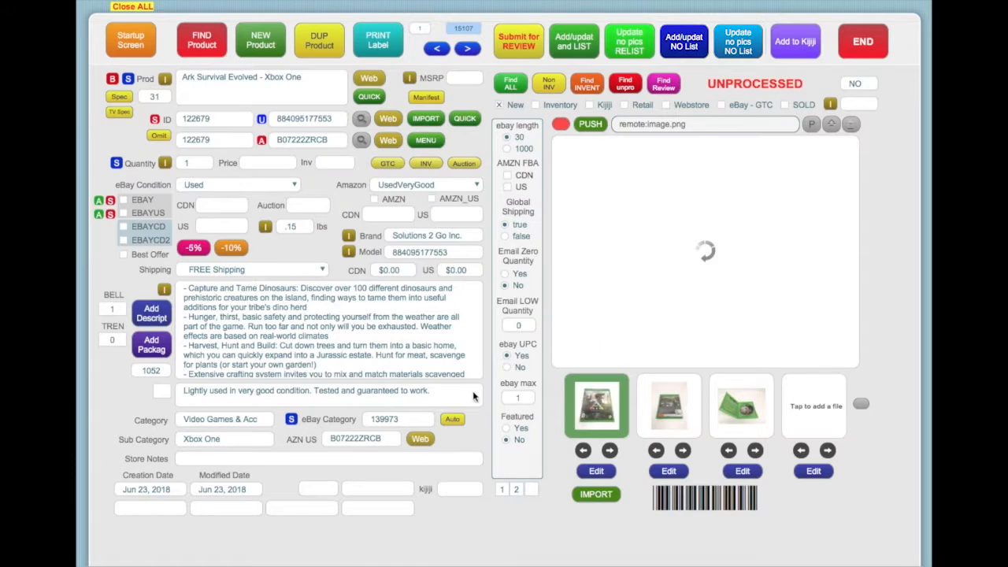
Step: Crop the back cover photo to a square, increase its brightness and save the edited image
click(669, 406)
click(666, 473)
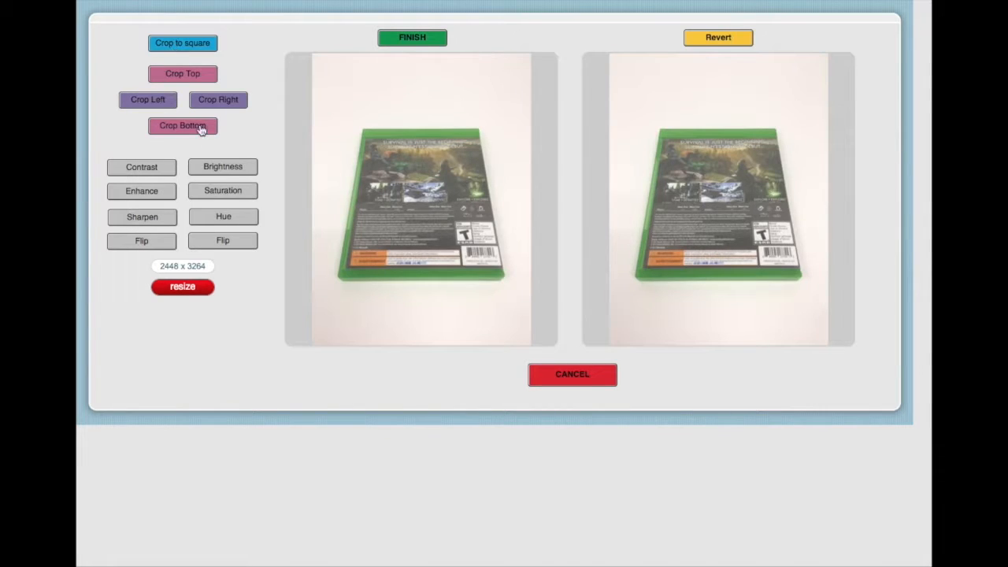
click(212, 171)
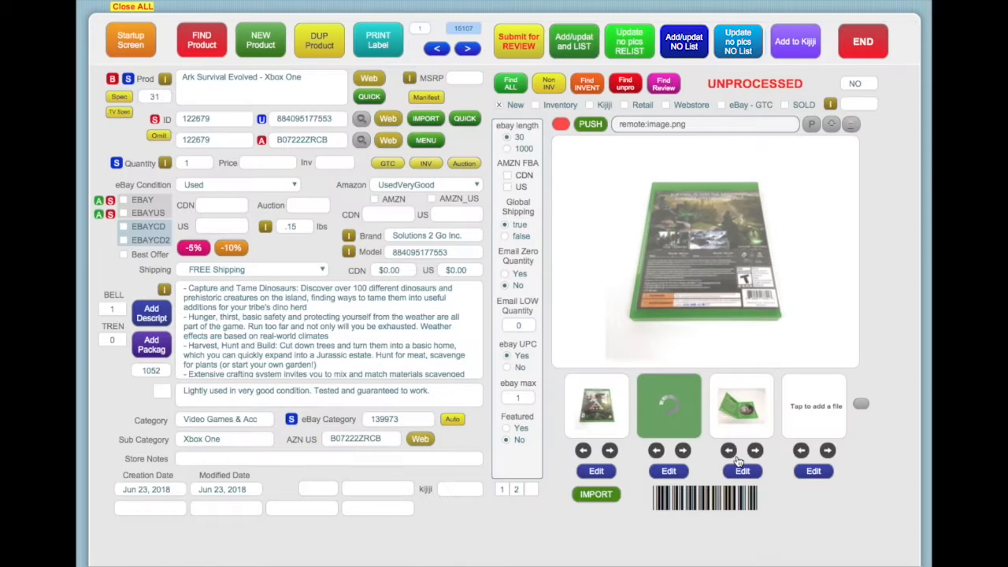
Step: View the open case photo and check the edited front cover photo
click(747, 409)
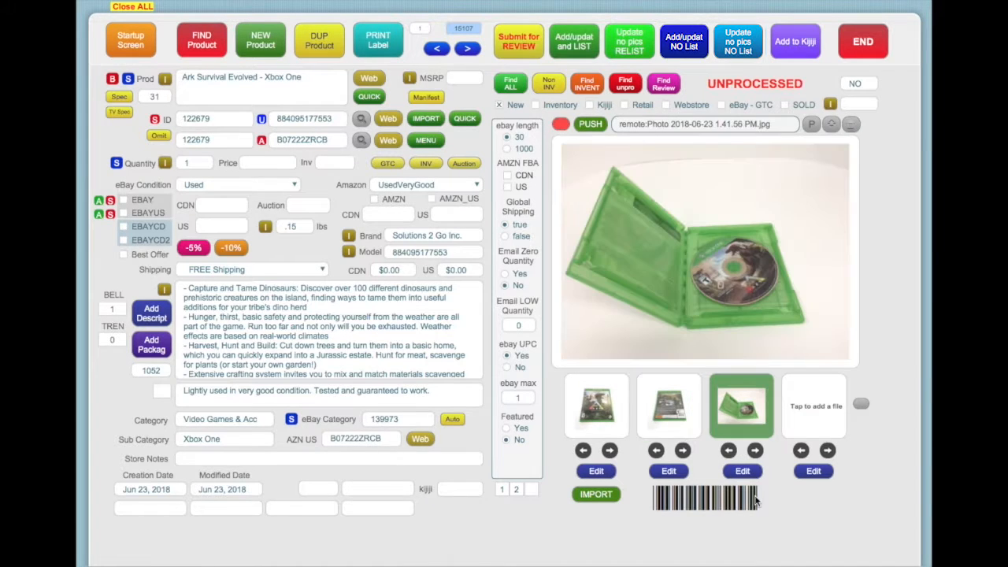
click(597, 406)
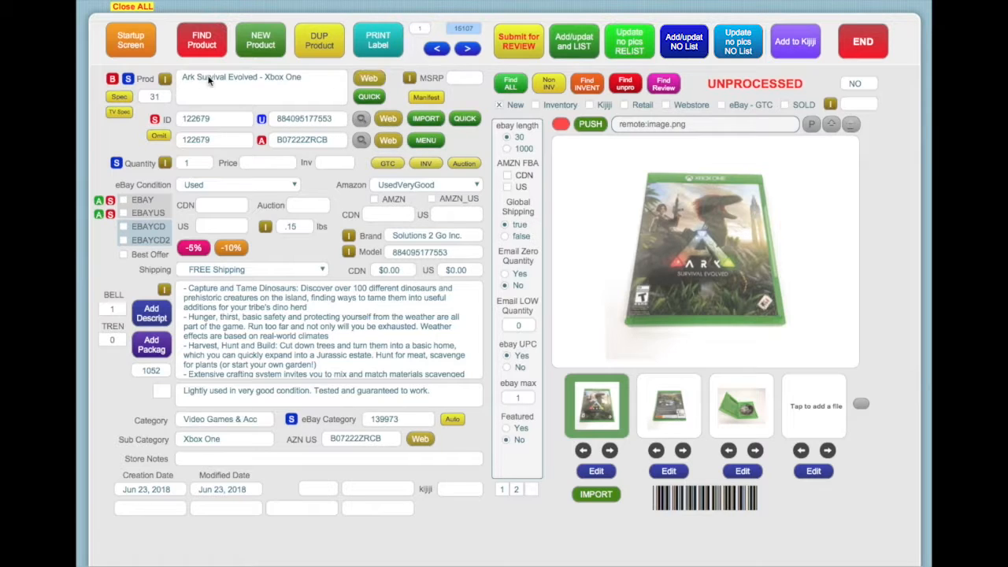
Step: Look up the game title on Amazon.com, Amazon.ca, eBay and eBay sold listings to compare prices
click(375, 79)
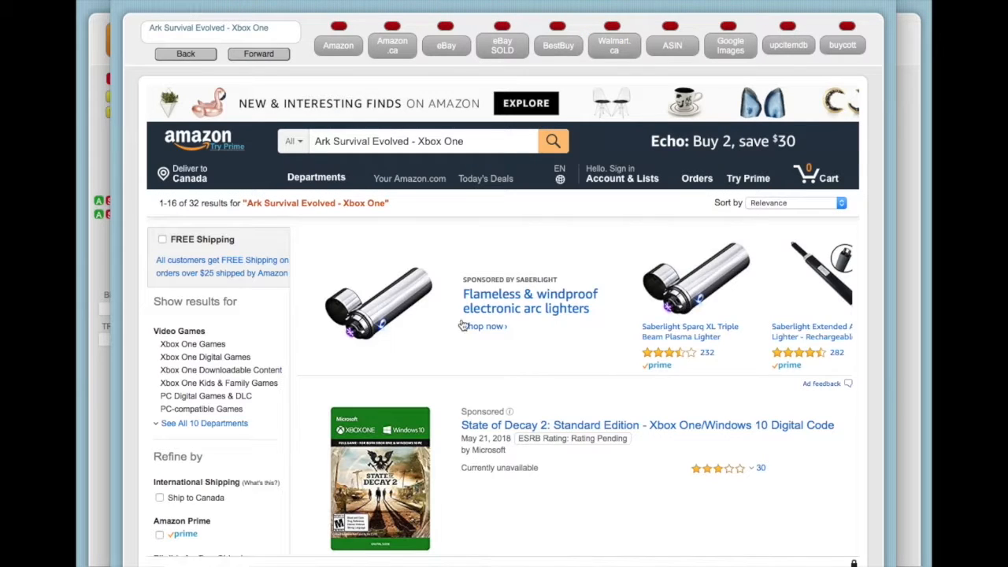
scroll(469, 325, down, 4)
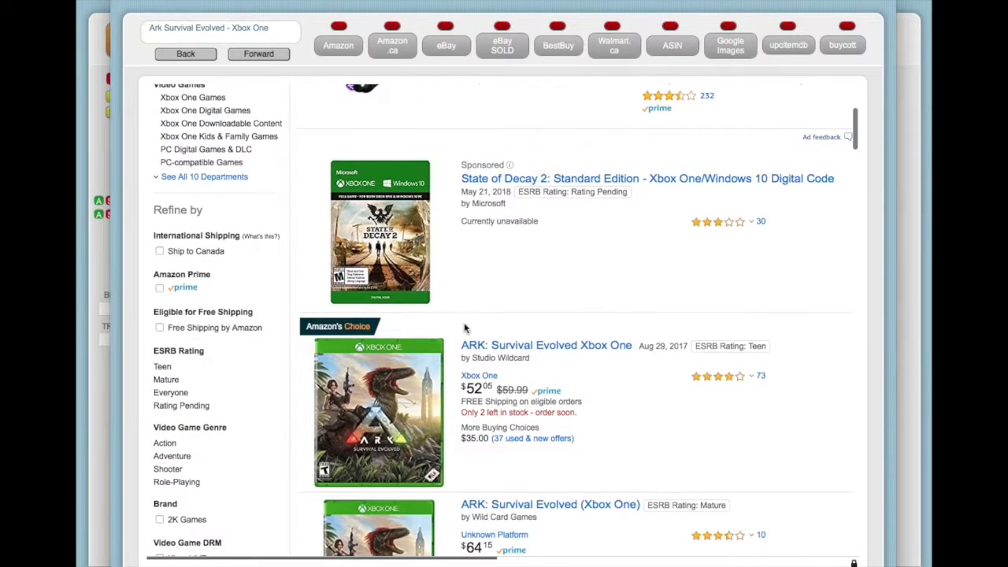
scroll(512, 410, down, 2)
scroll(514, 411, down, 3)
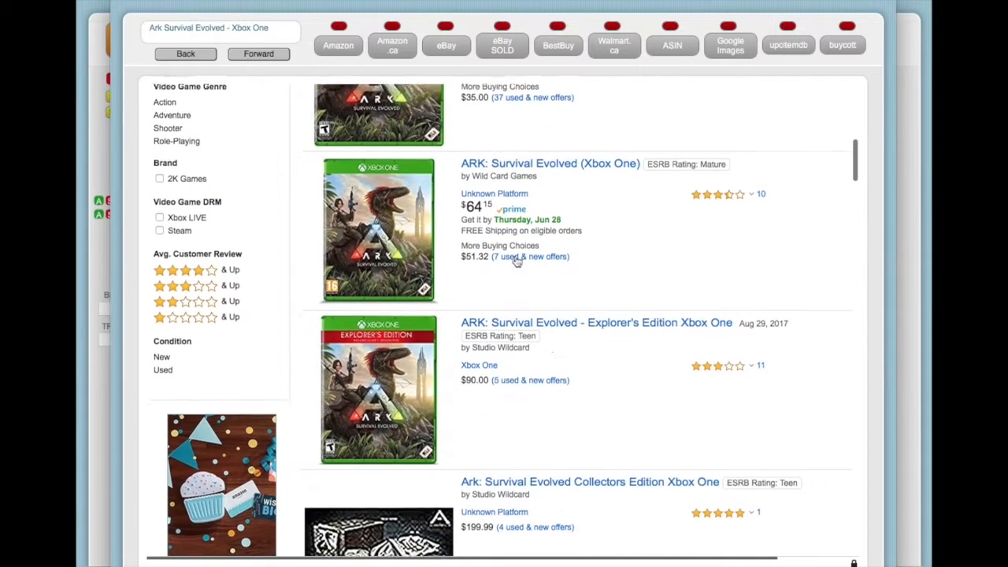
click(392, 49)
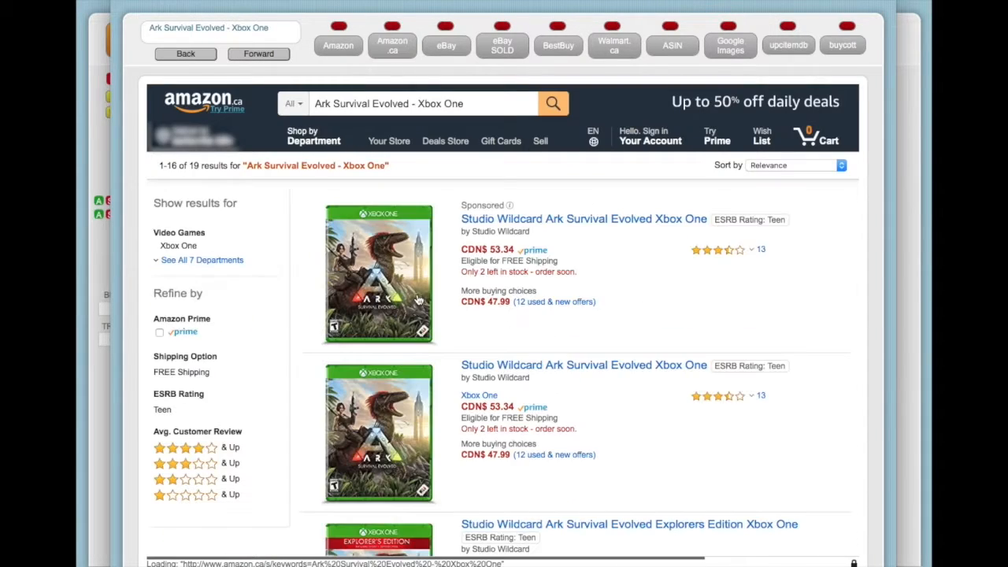
click(448, 49)
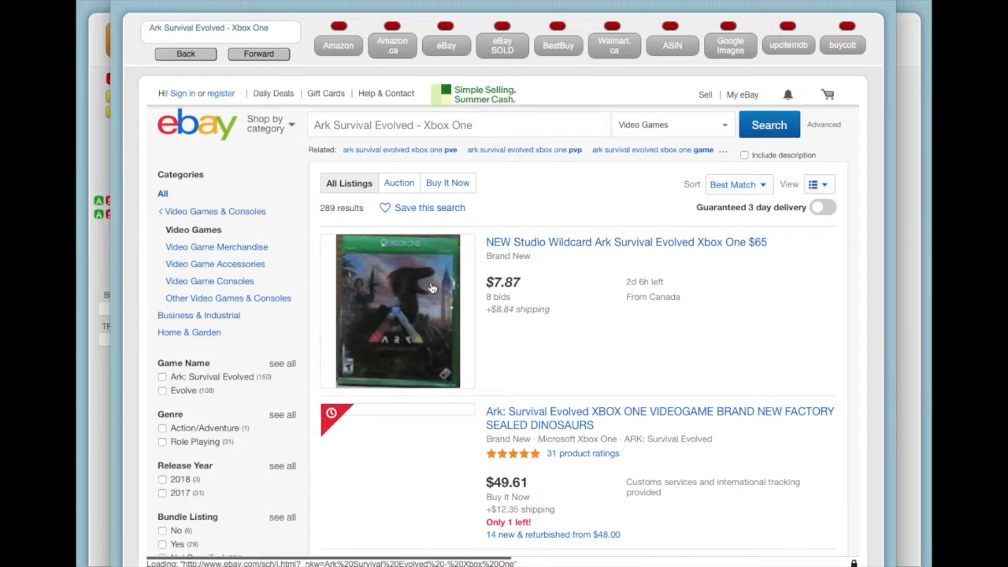
click(501, 49)
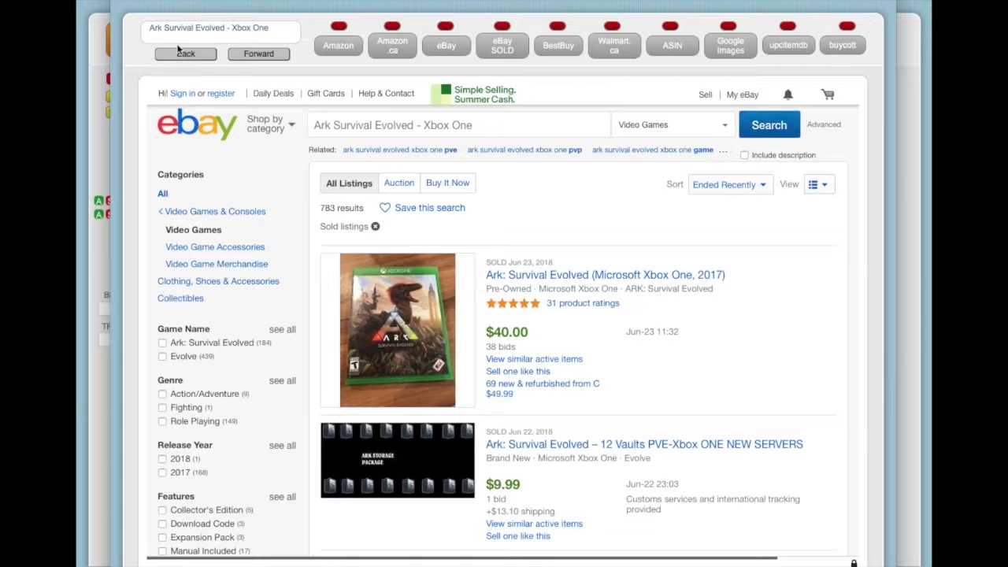
click(120, 4)
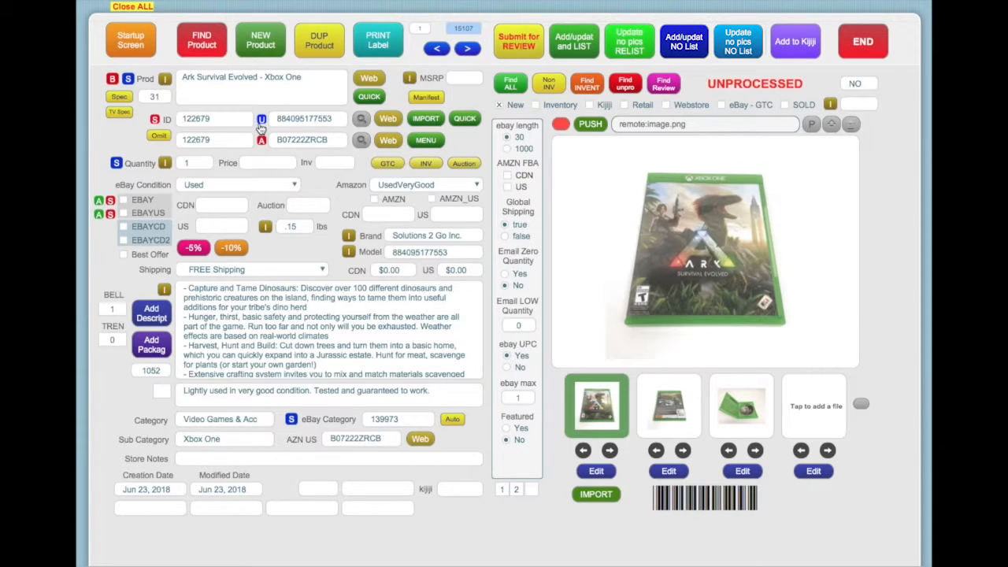
Step: Look up the game's UPC on Amazon.com and Amazon.ca and review the Amazon.ca used and new offers
click(241, 228)
click(391, 124)
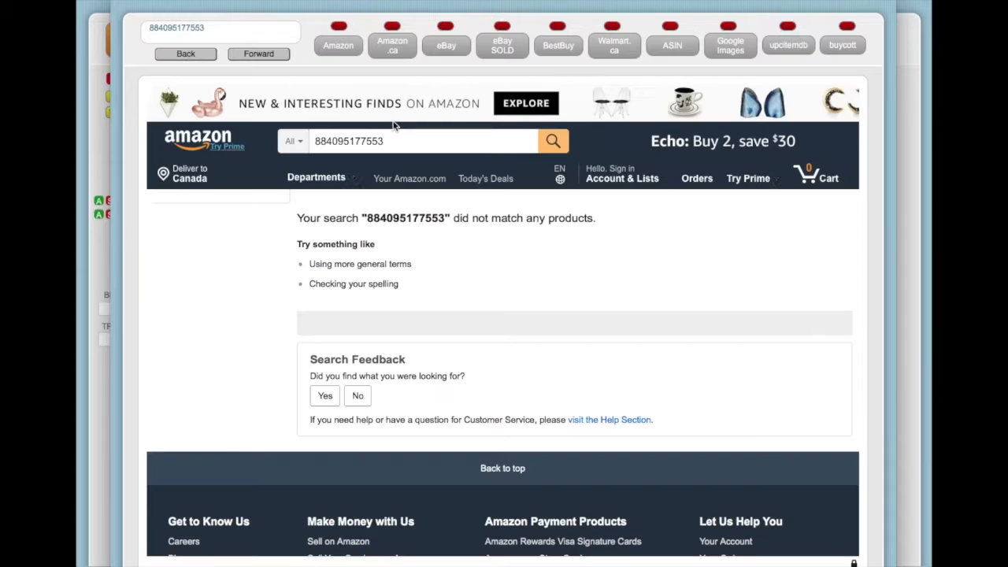
click(439, 218)
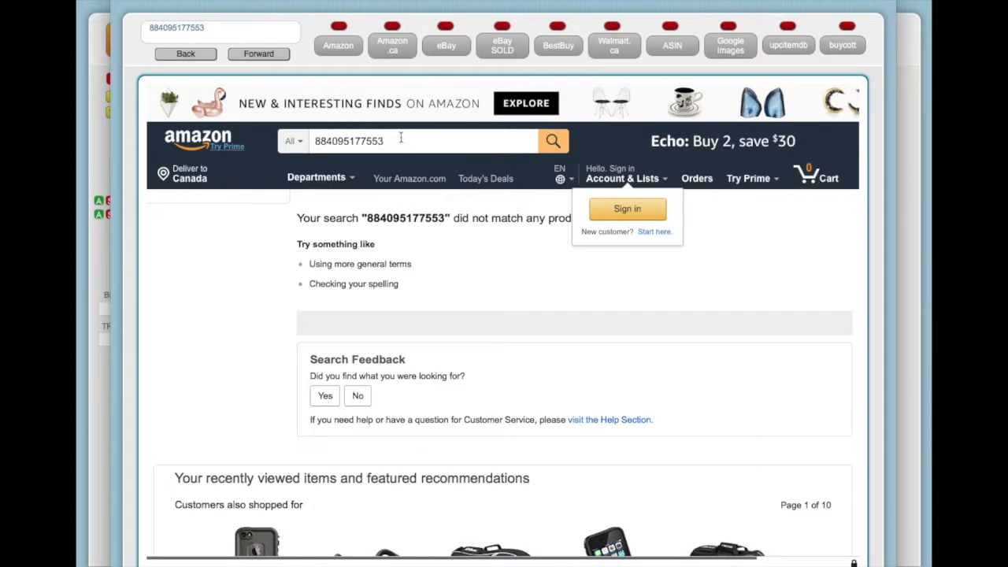
click(400, 47)
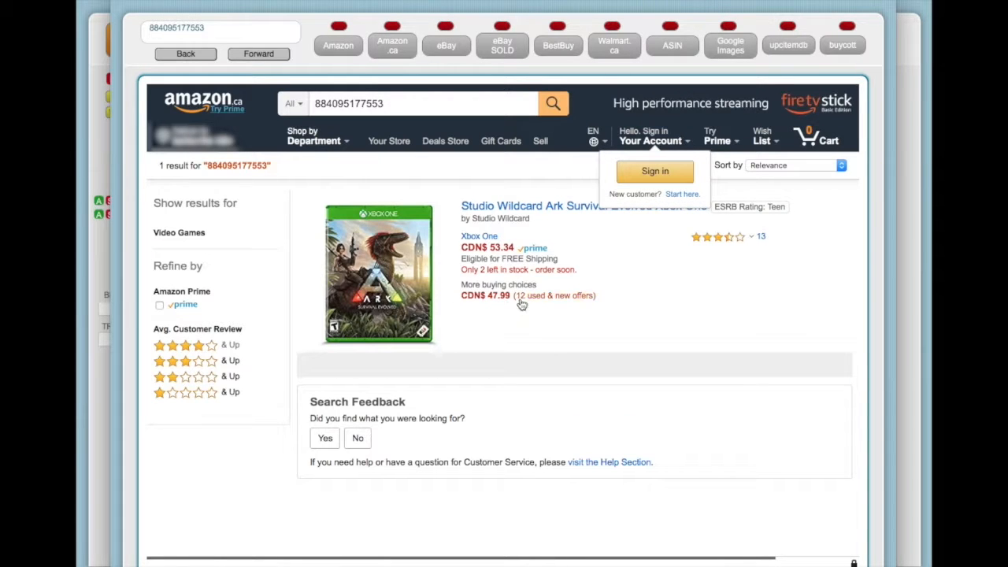
click(530, 297)
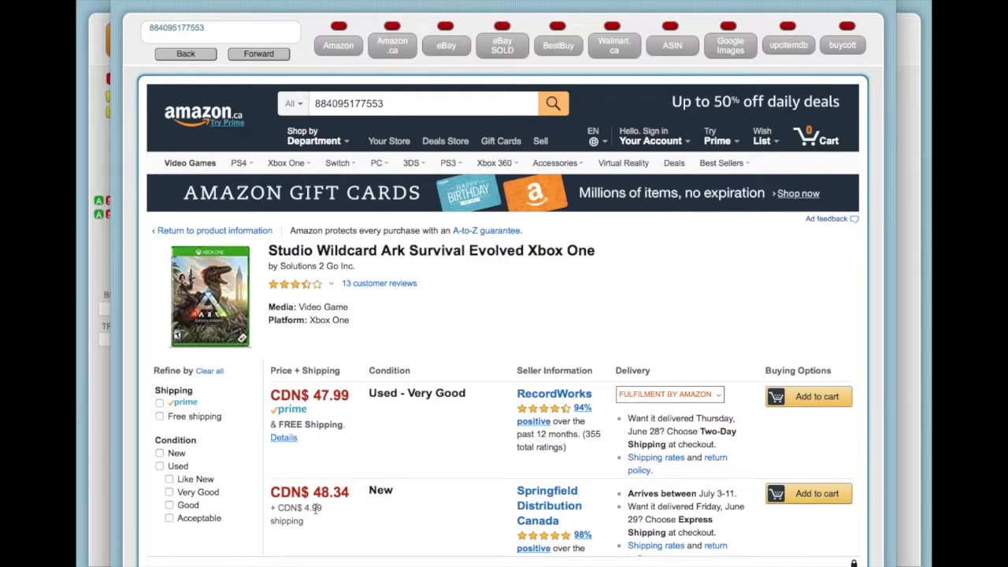
scroll(445, 450, down, 3)
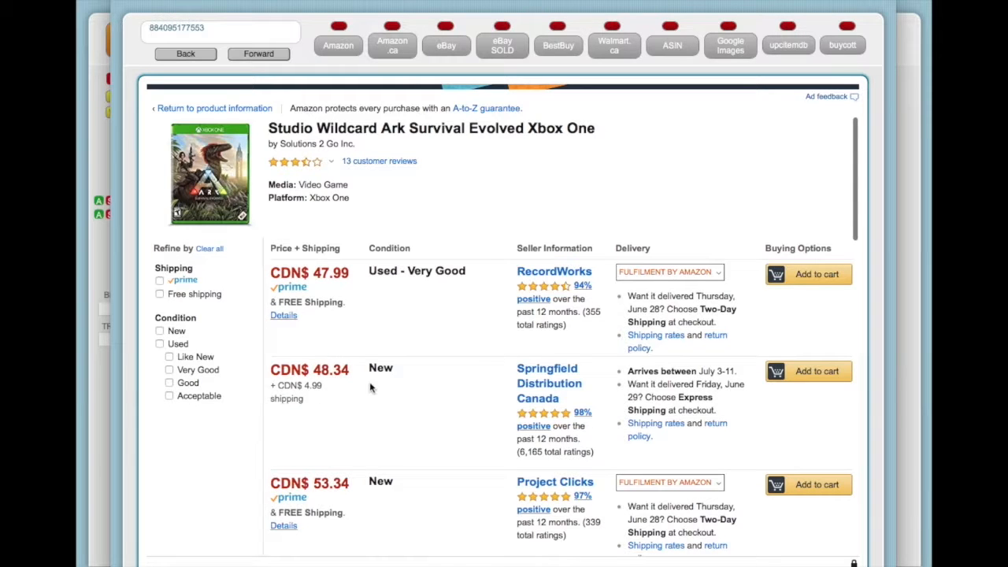
scroll(380, 386, up, 3)
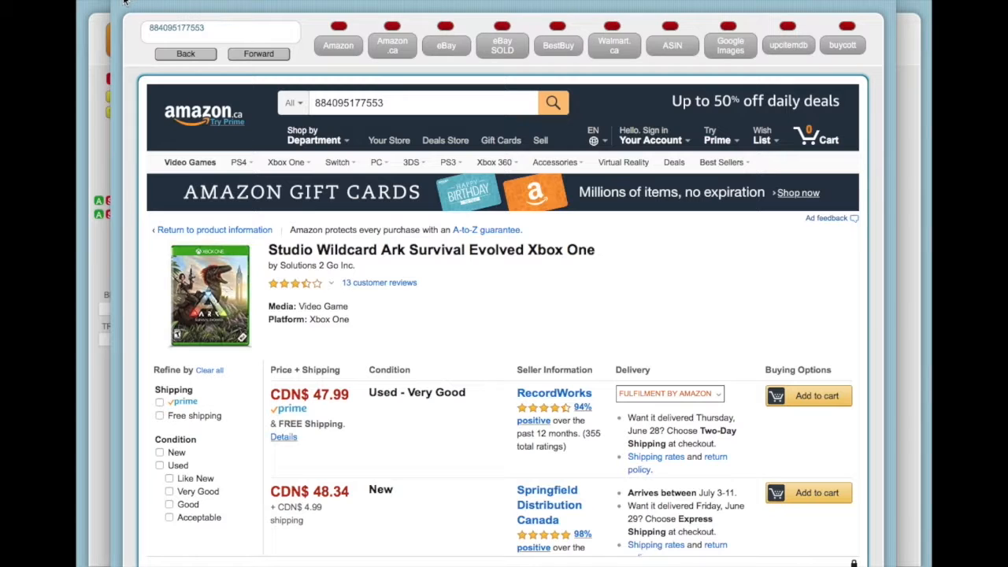
click(332, 38)
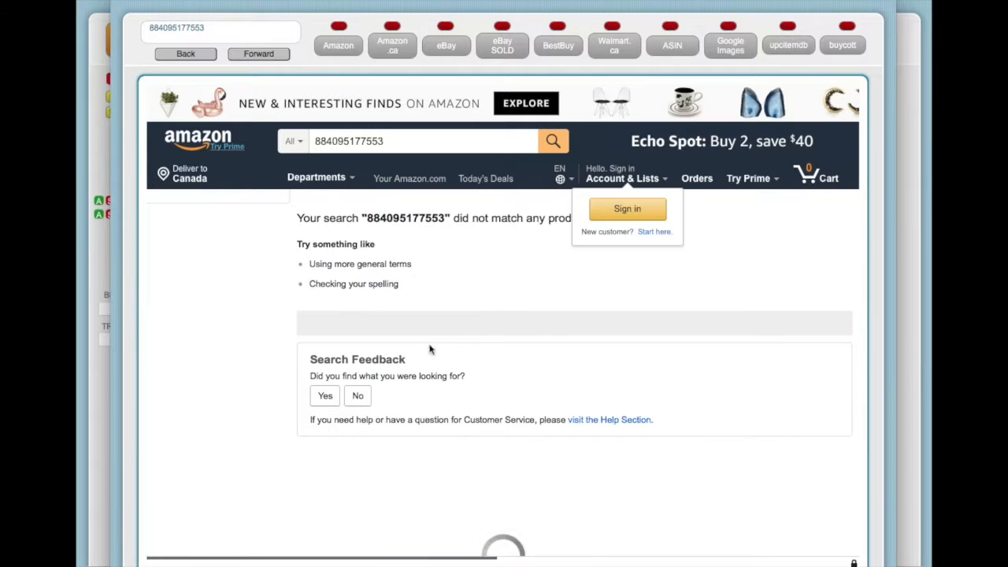
click(122, 5)
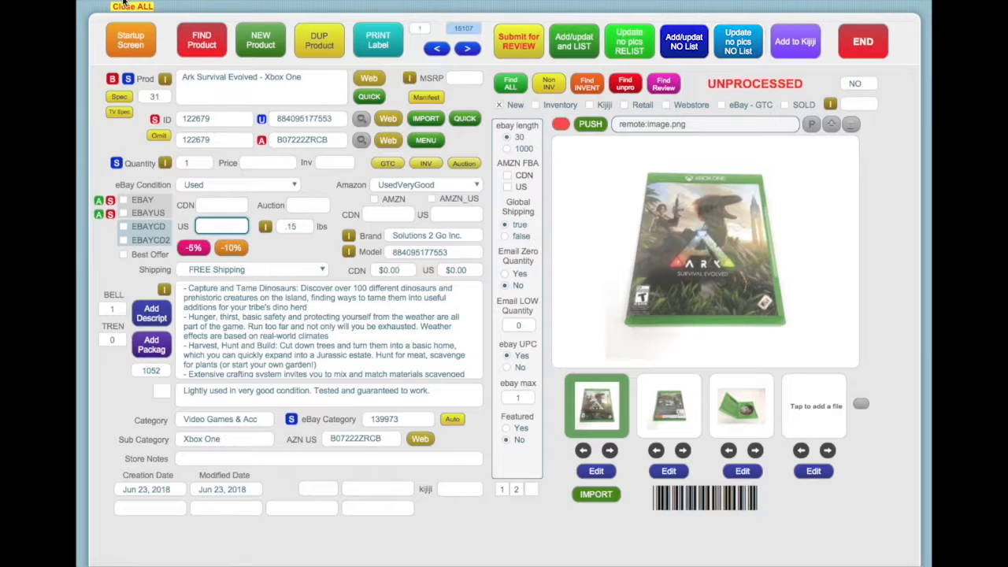
Step: Look up ASIN B07222ZRCB on Amazon.com and Amazon.ca
click(386, 145)
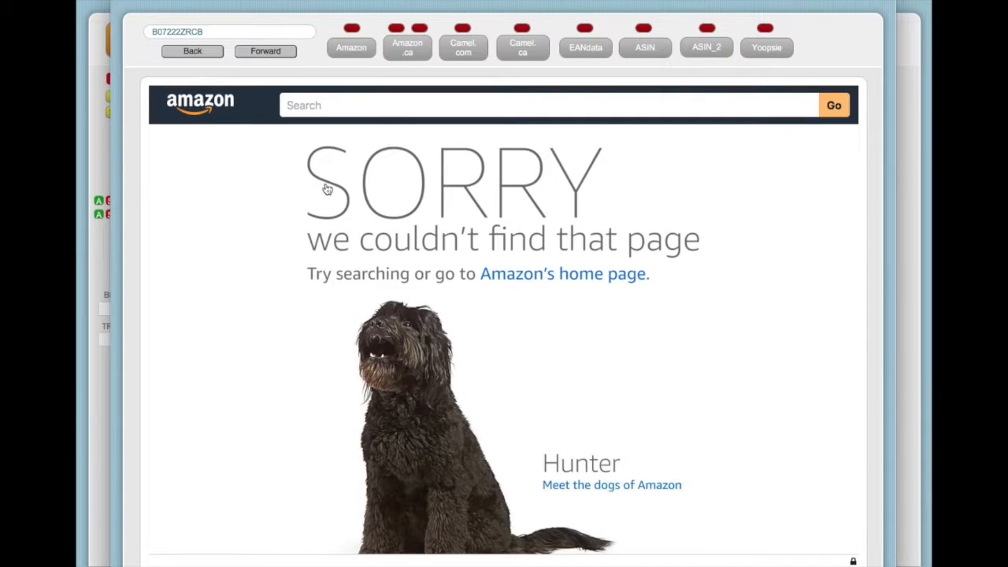
click(403, 49)
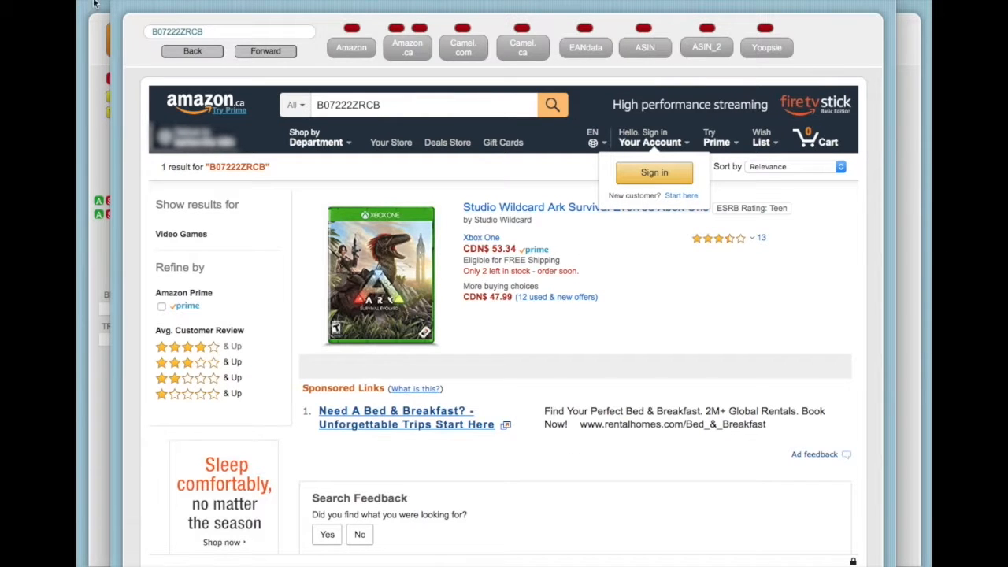
click(123, 3)
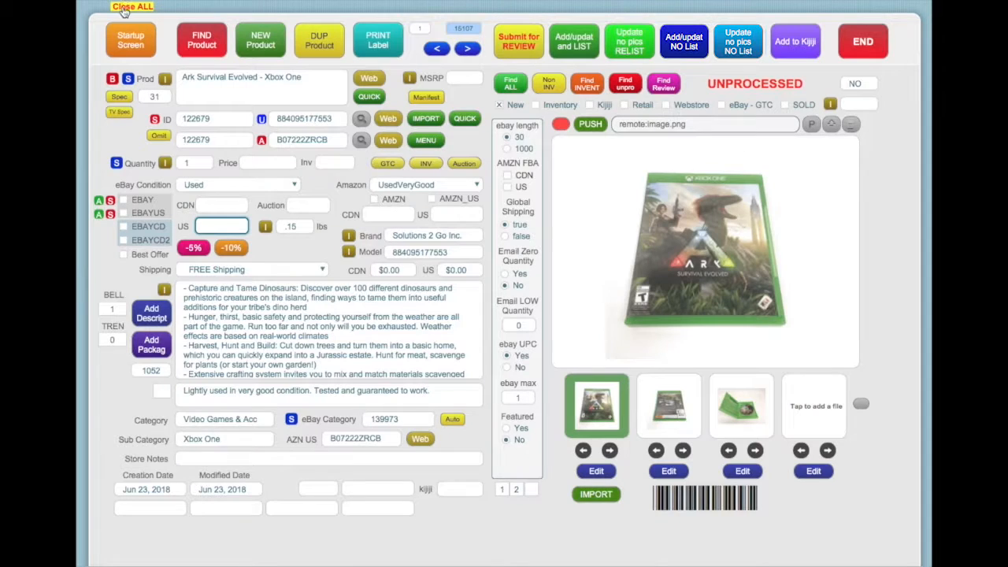
Step: Search Amazon.com for the game title and open the product information of "ARK: Survival Evolved Xbox One" by Studio Wildcard
click(370, 80)
scroll(538, 249, down, 5)
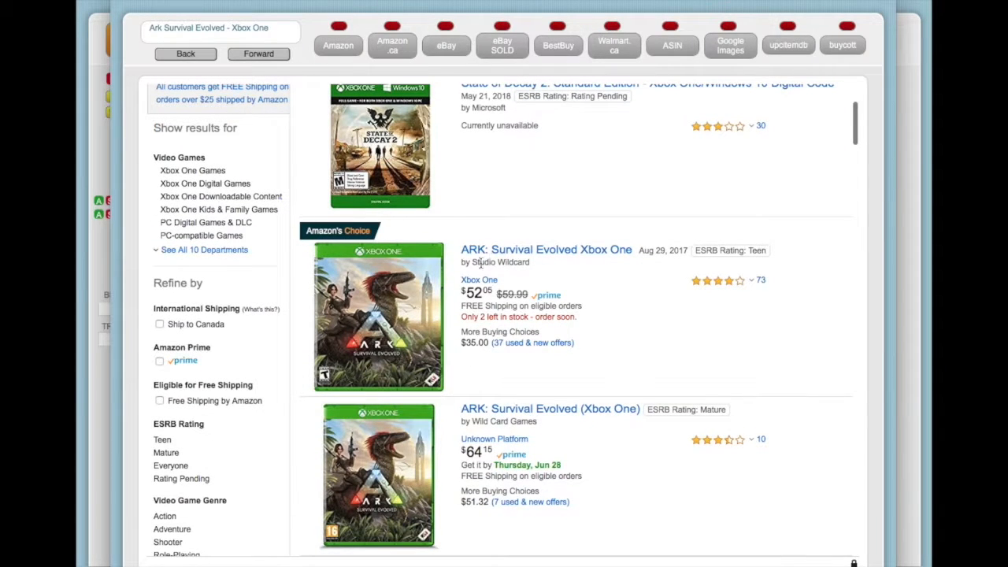
click(564, 252)
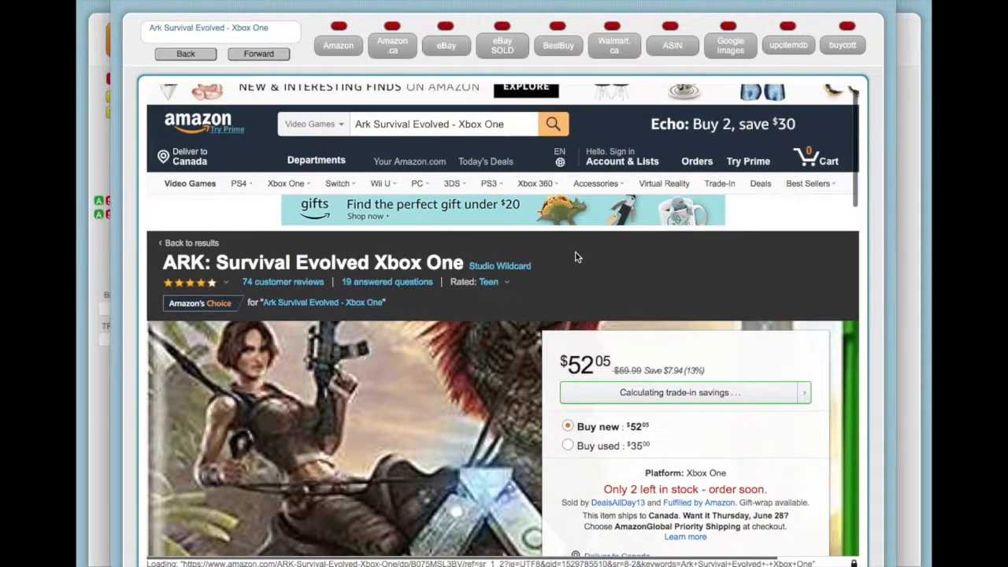
scroll(575, 260, down, 3)
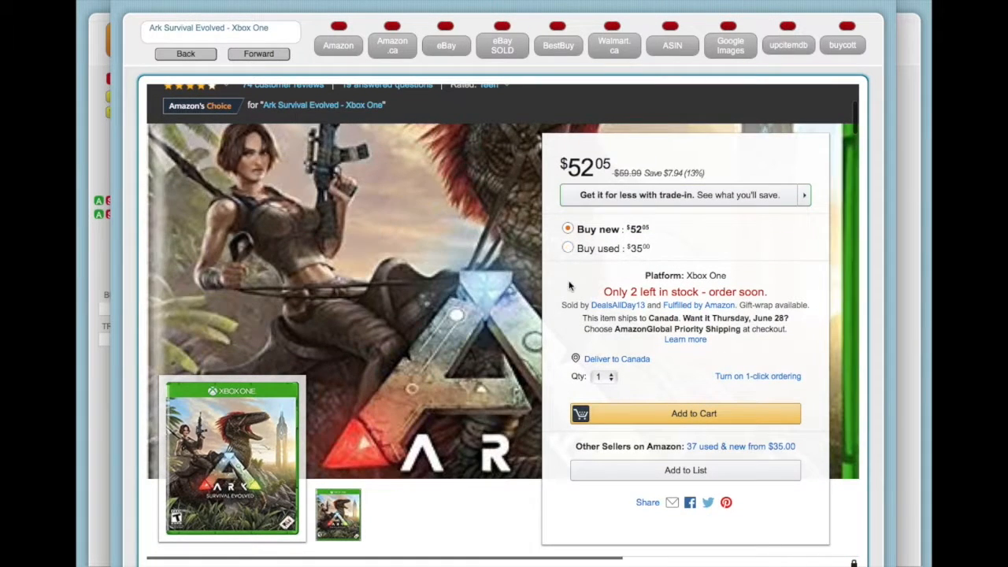
scroll(571, 286, down, 2)
scroll(572, 287, down, 3)
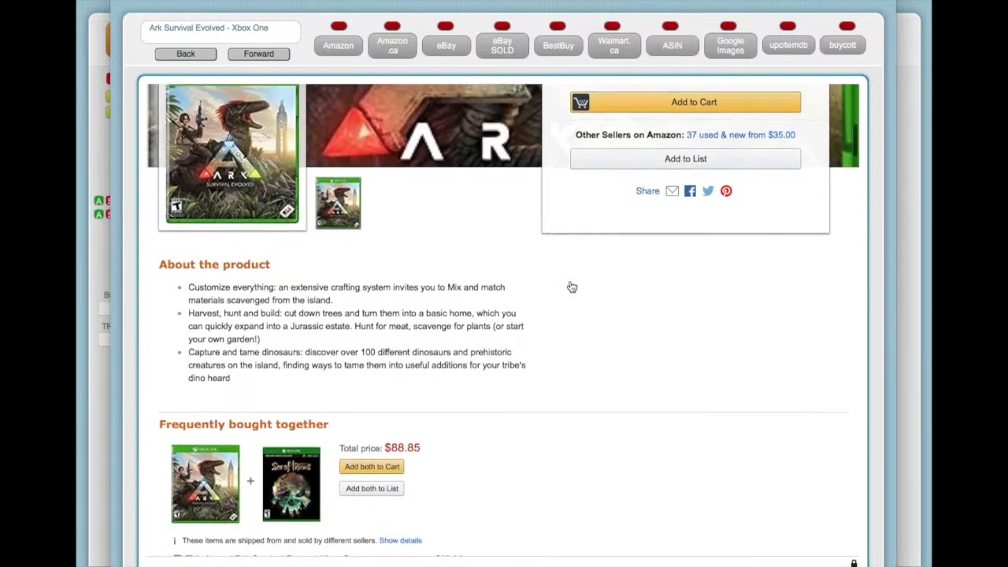
scroll(572, 287, down, 12)
scroll(572, 286, down, 3)
Step: Copy the ASIN B075MSL3BV from the Amazon.com listing and replace the product record's AZN US value with it
double_click(362, 259)
key(super+c)
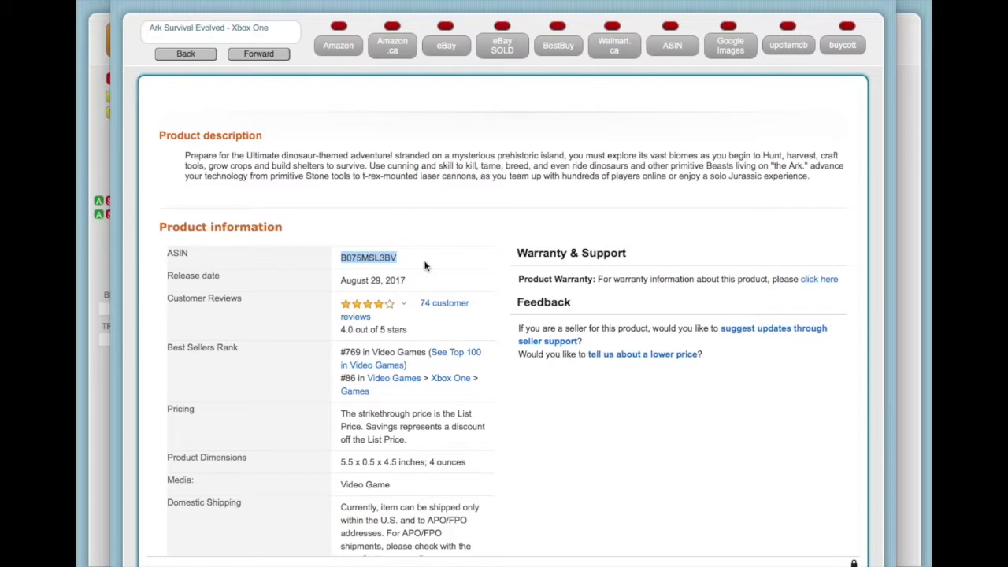
key(super+w)
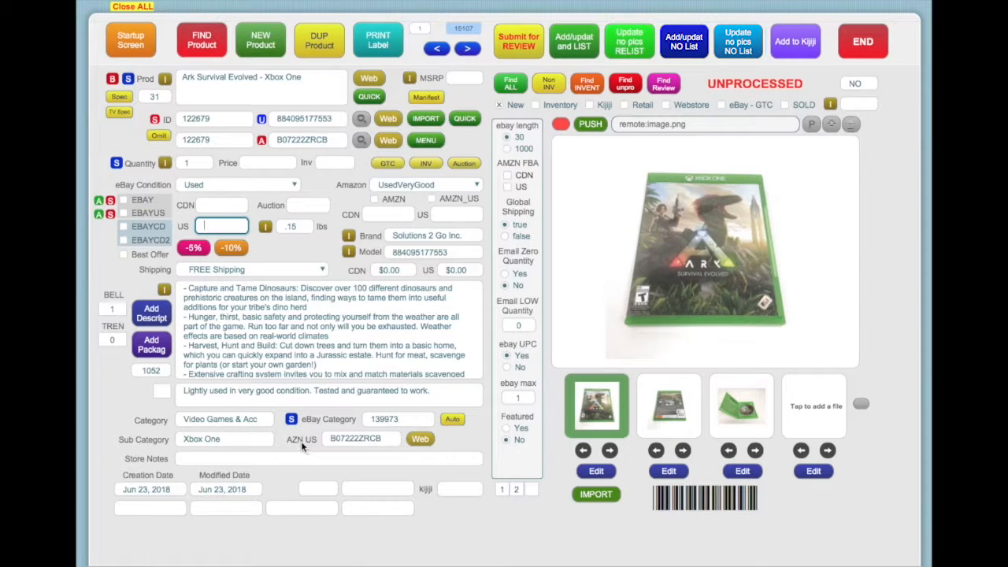
double_click(345, 438)
key(super+v)
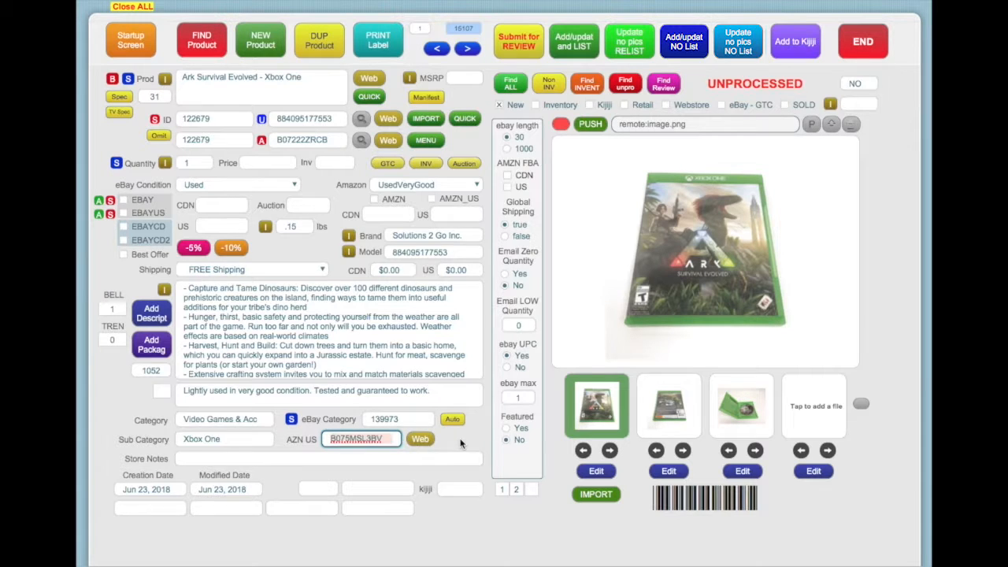
Step: Look up ASIN B075MSL3BV on Amazon.com and Amazon.ca to check the listing and its prices
click(417, 440)
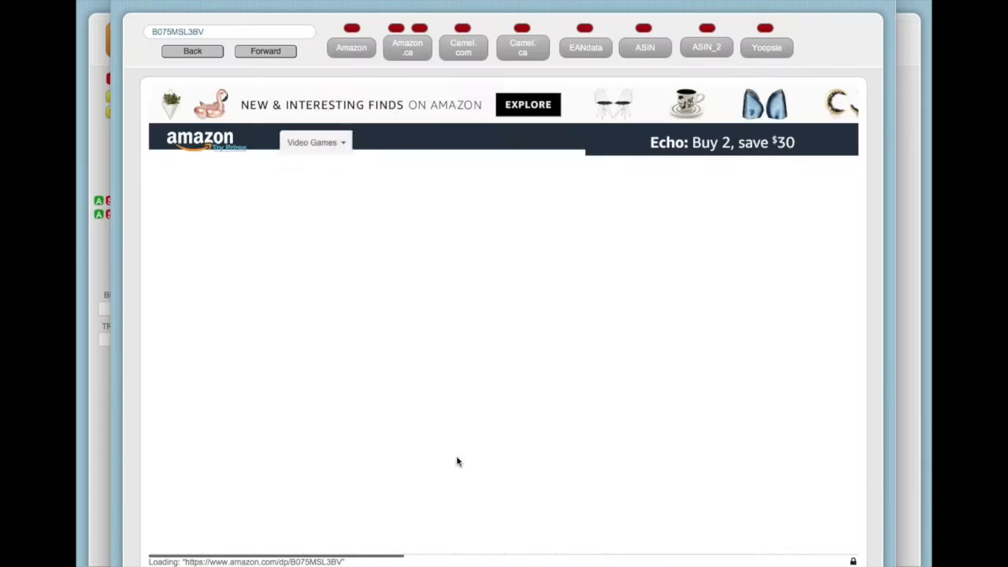
scroll(472, 338, down, 5)
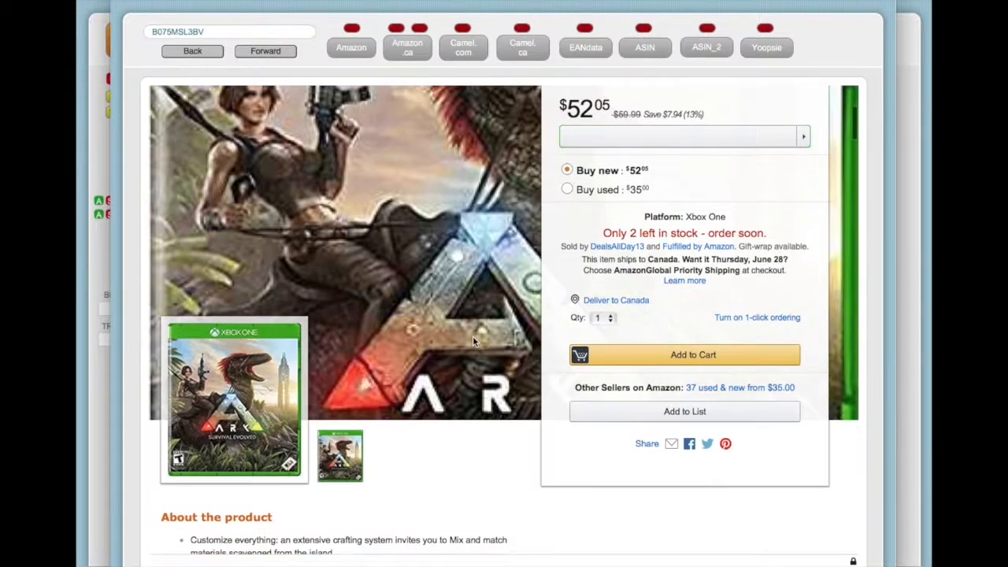
scroll(473, 336, down, 2)
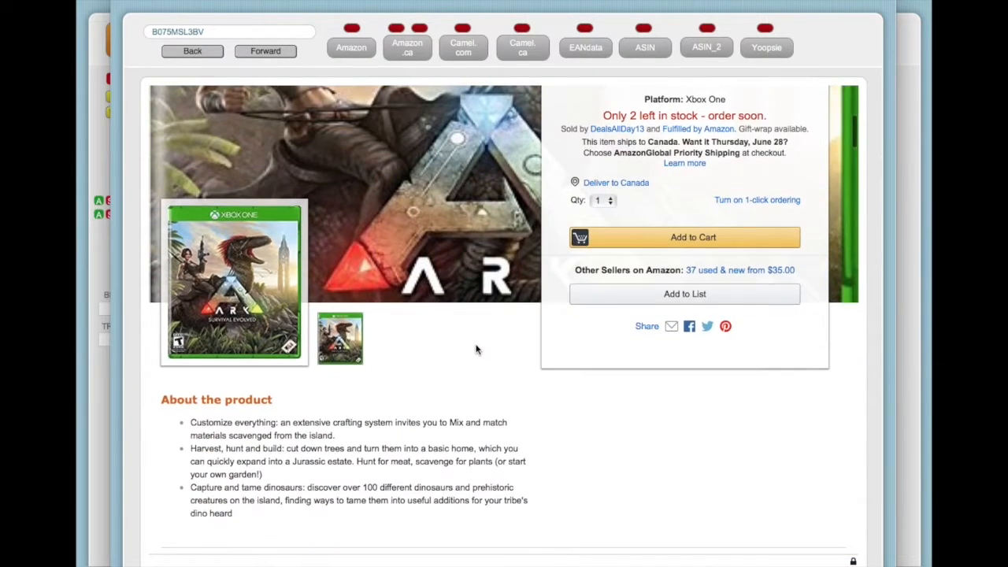
scroll(475, 346, up, 7)
click(407, 47)
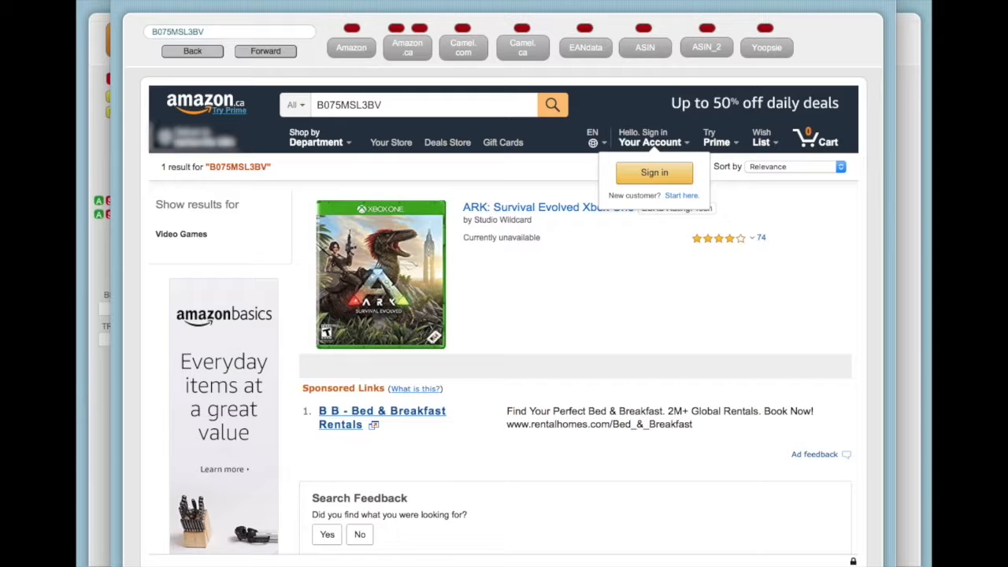
click(352, 47)
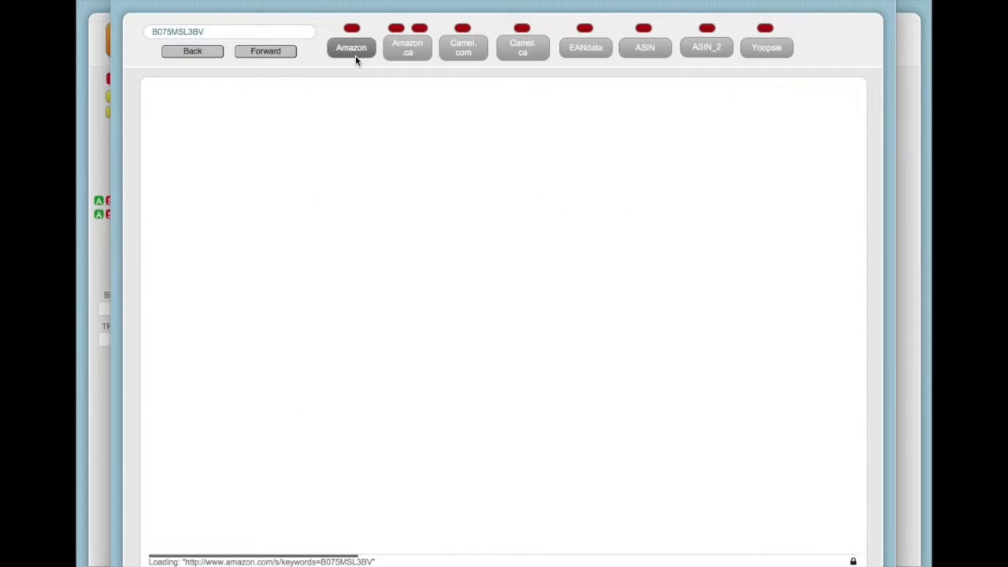
Step: Return to the product record and set the eBay US price to 39
click(119, 6)
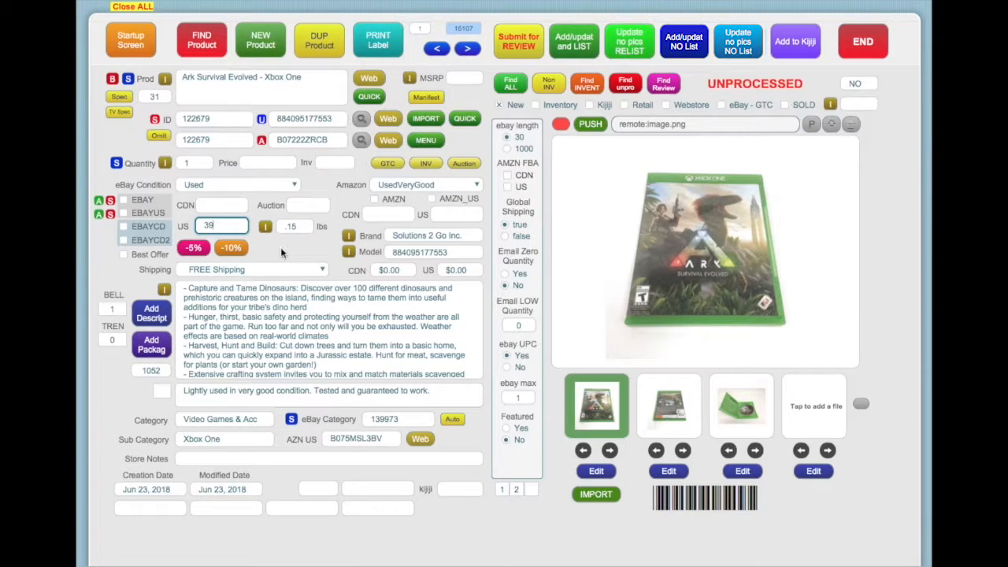
key(Return)
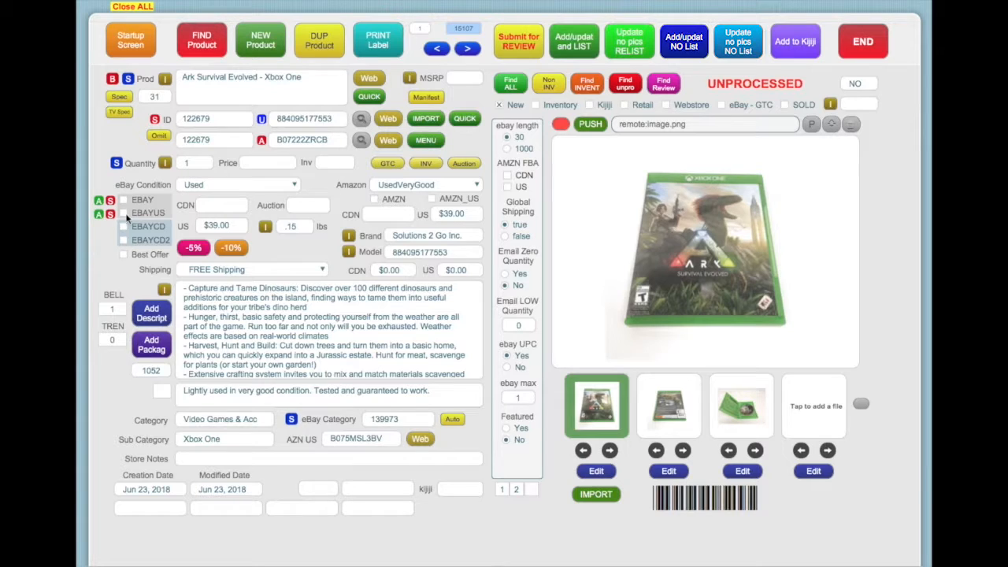
Step: Check the Amazon.ca offers for ASIN B07222ZRCB, and set the eBay CDN price to 51.95 and the Amazon CDN price to 47.95
click(184, 207)
click(398, 141)
click(404, 49)
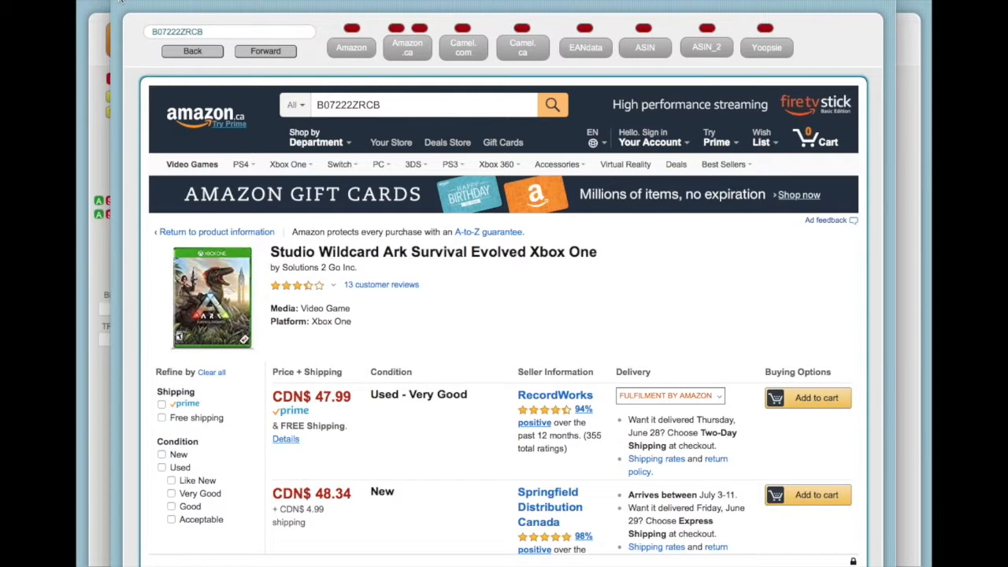
click(120, 3)
click(405, 216)
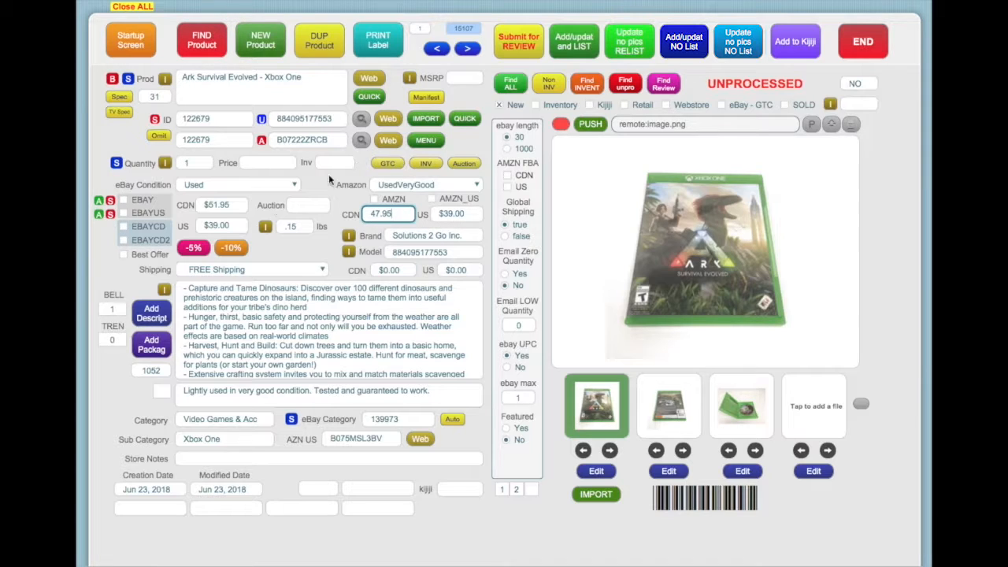
Step: Review the used offers for ASIN B075MSL3BV on Amazon.com and return to the product record
click(423, 439)
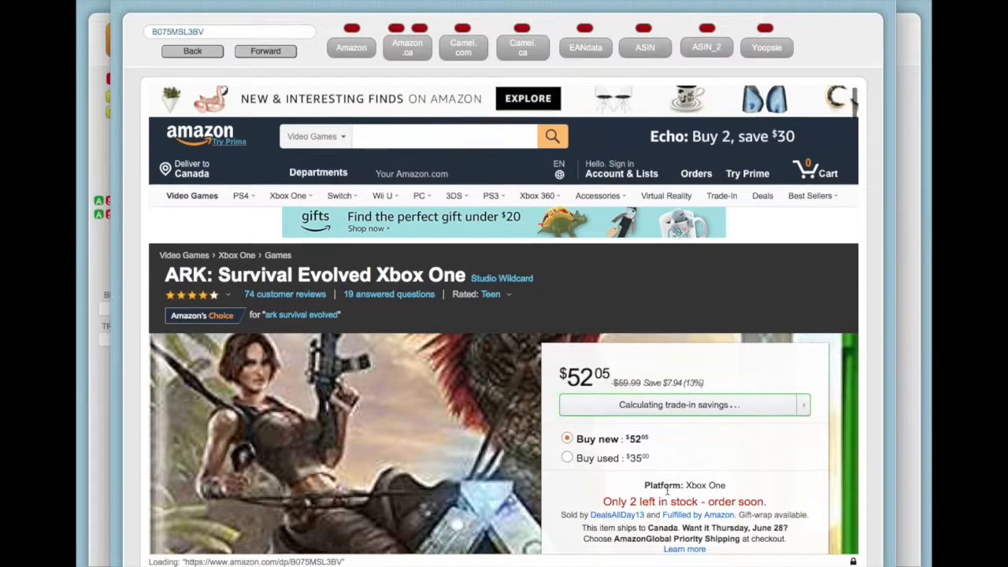
scroll(670, 504, down, 3)
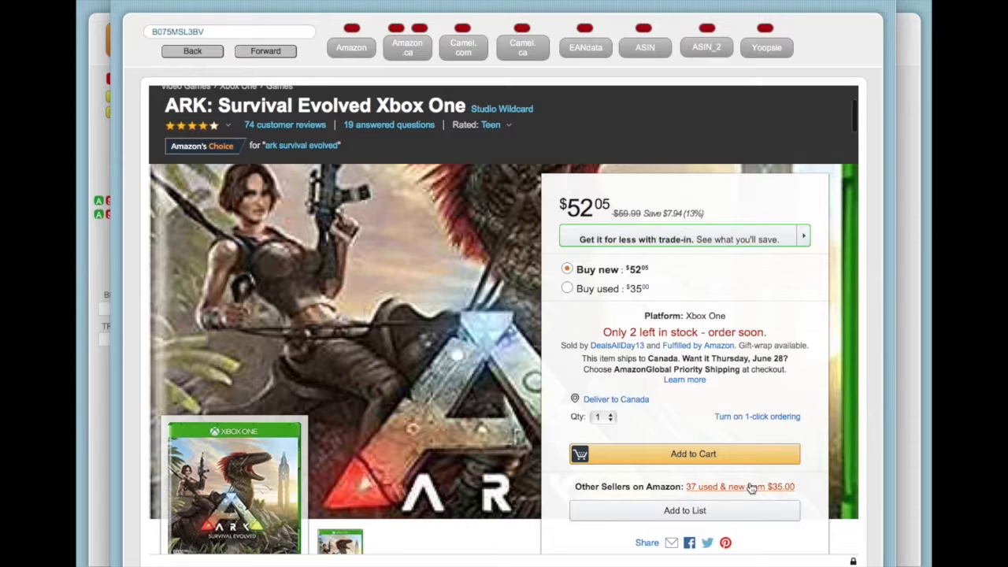
click(751, 487)
scroll(536, 317, down, 2)
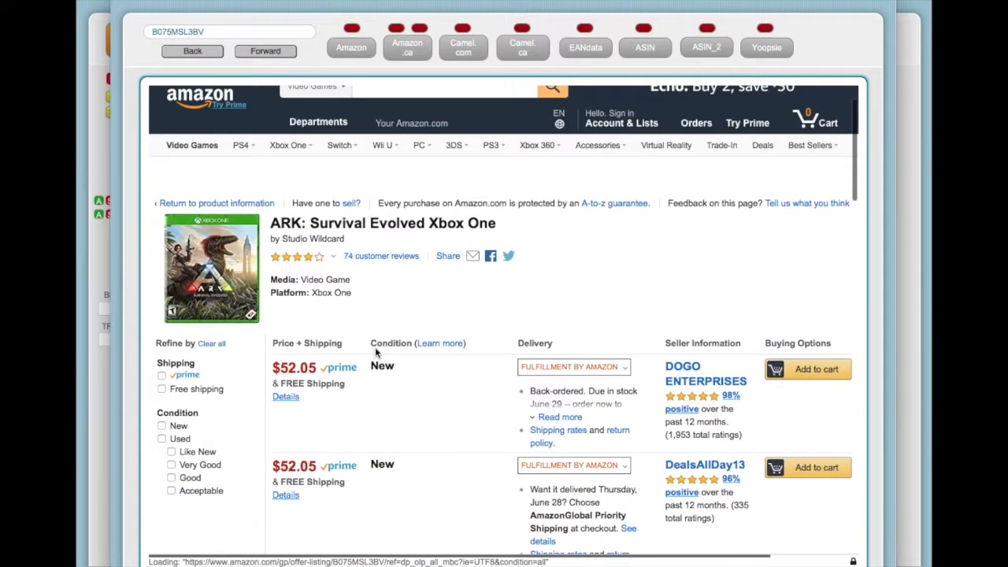
click(162, 406)
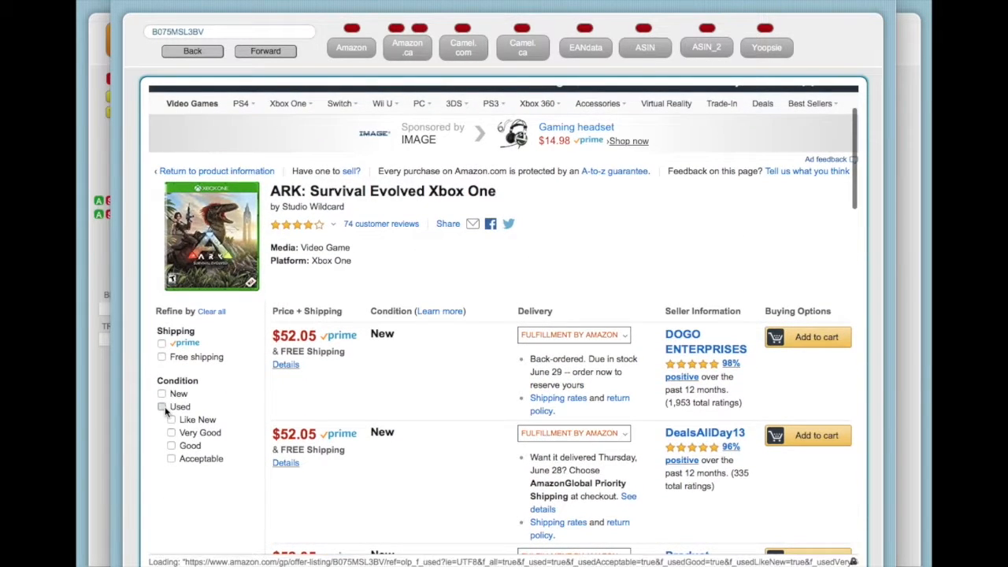
scroll(390, 406, down, 2)
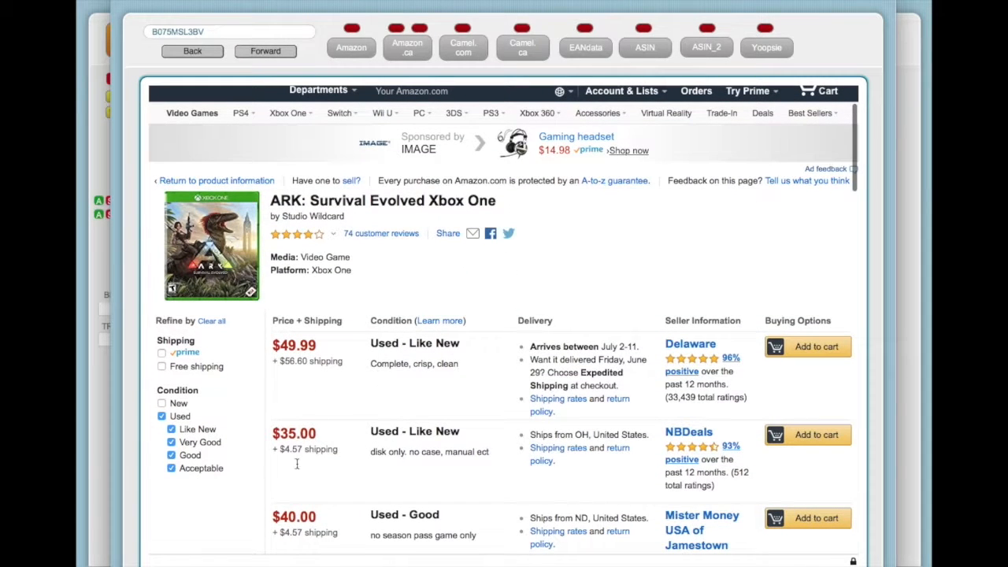
click(122, 4)
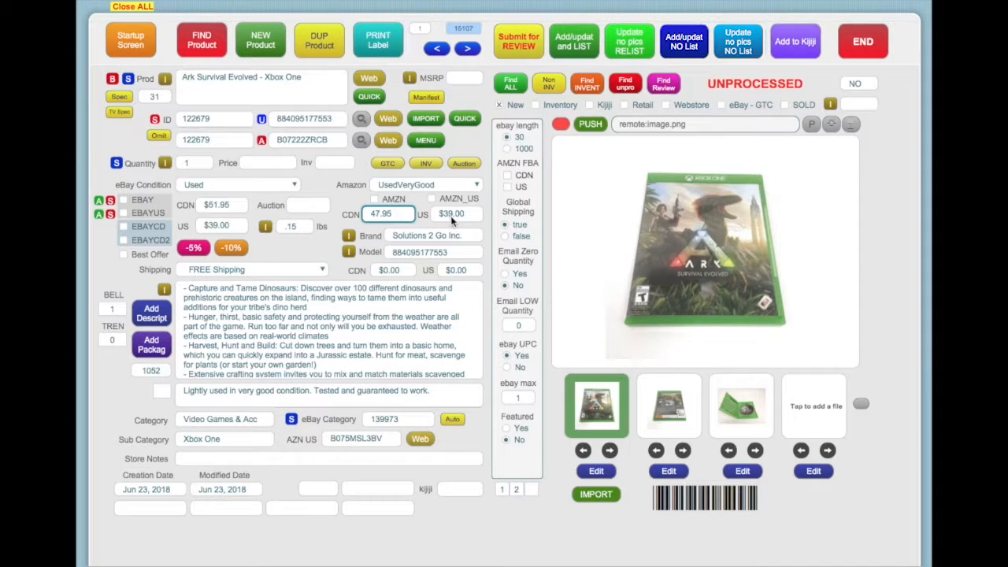
Step: Enable the AMZN_US, AMZN, EBAYUS and EBAYCD2 sales channels and turn on Best Offer for the product
click(432, 199)
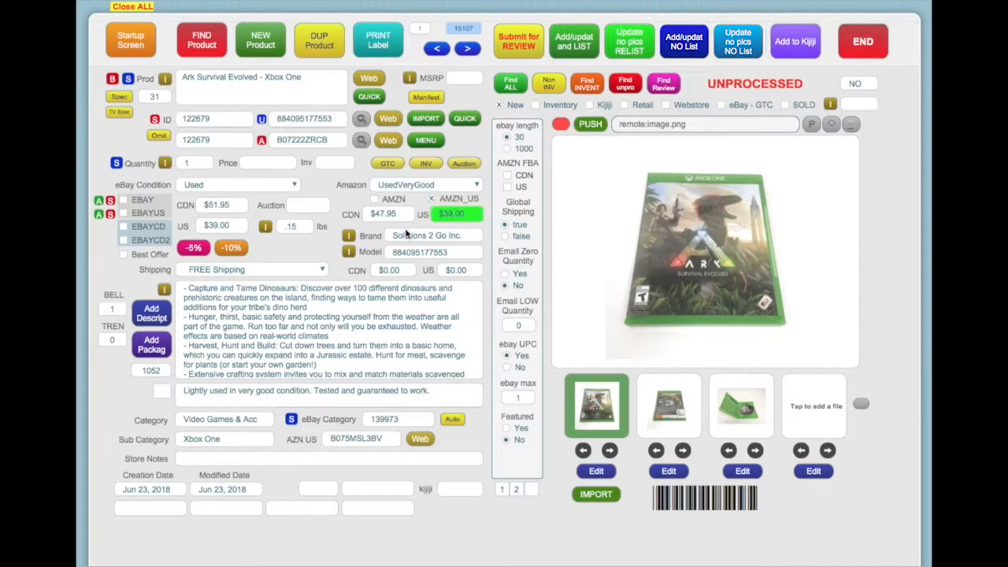
click(375, 200)
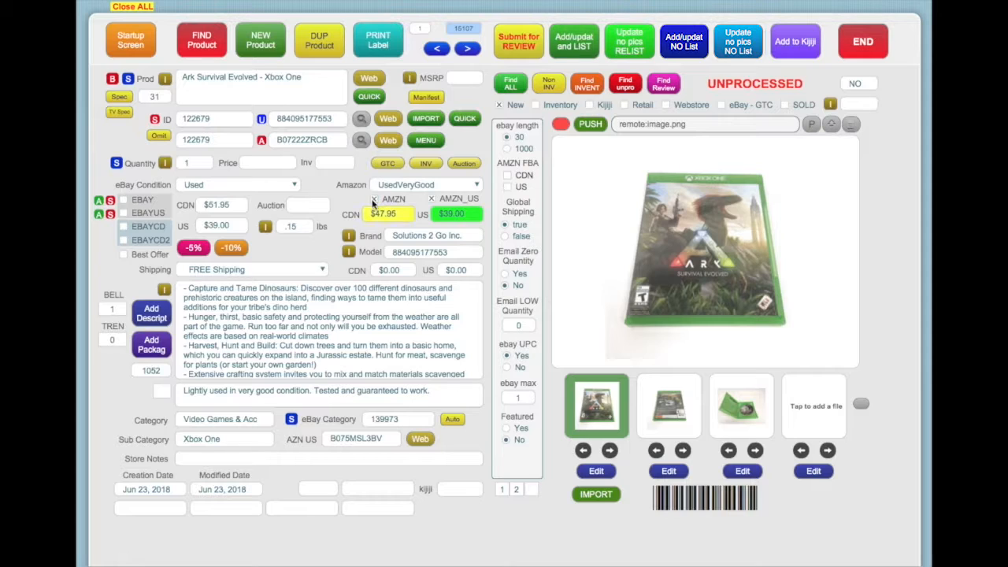
click(124, 214)
click(122, 240)
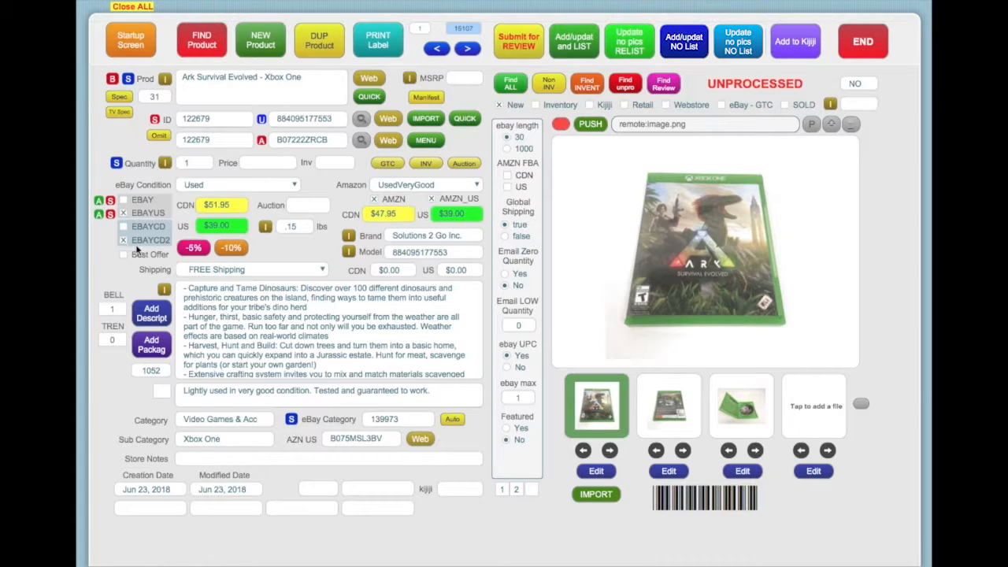
click(123, 254)
Step: Set the product's in-store Price to 44.95
click(258, 163)
text(44.95)
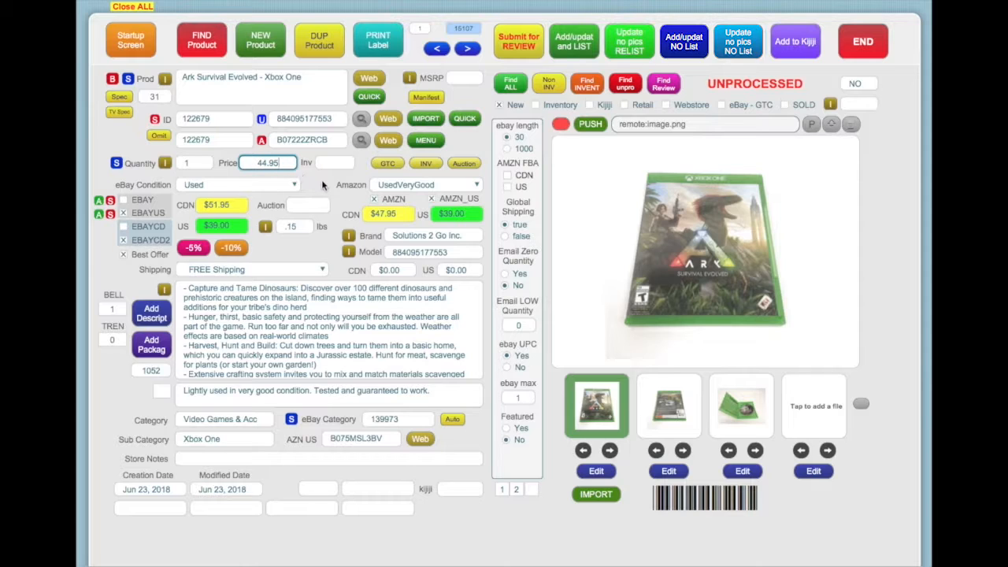
key(Tab)
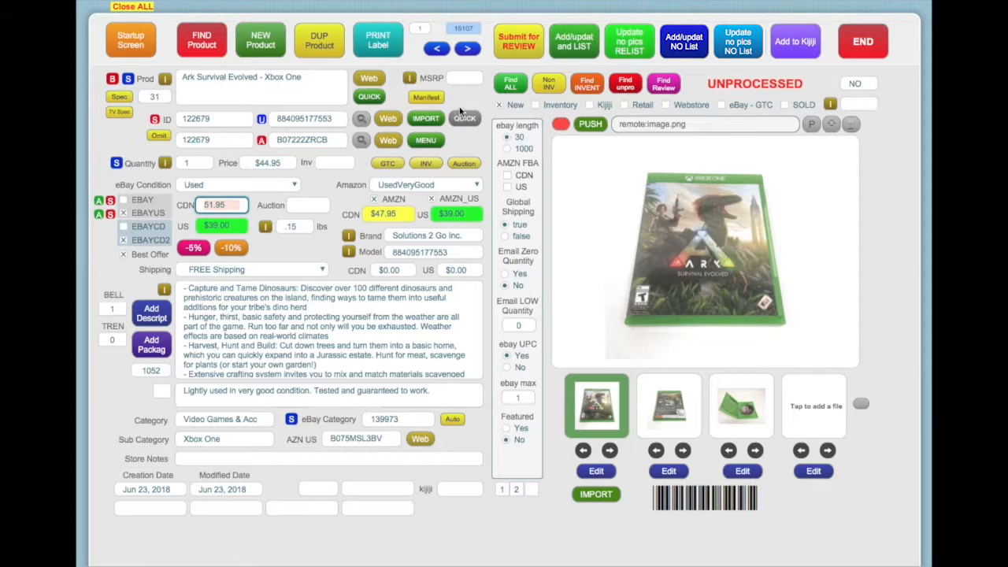
Step: Fill in the MSRP as $71 and print the product label with In Store as the inventory location
click(411, 78)
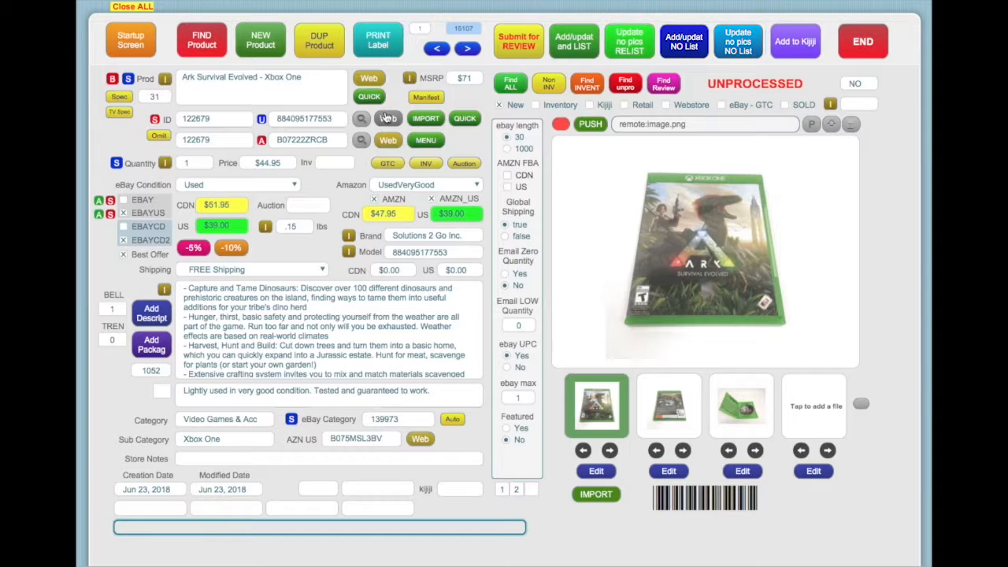
click(380, 39)
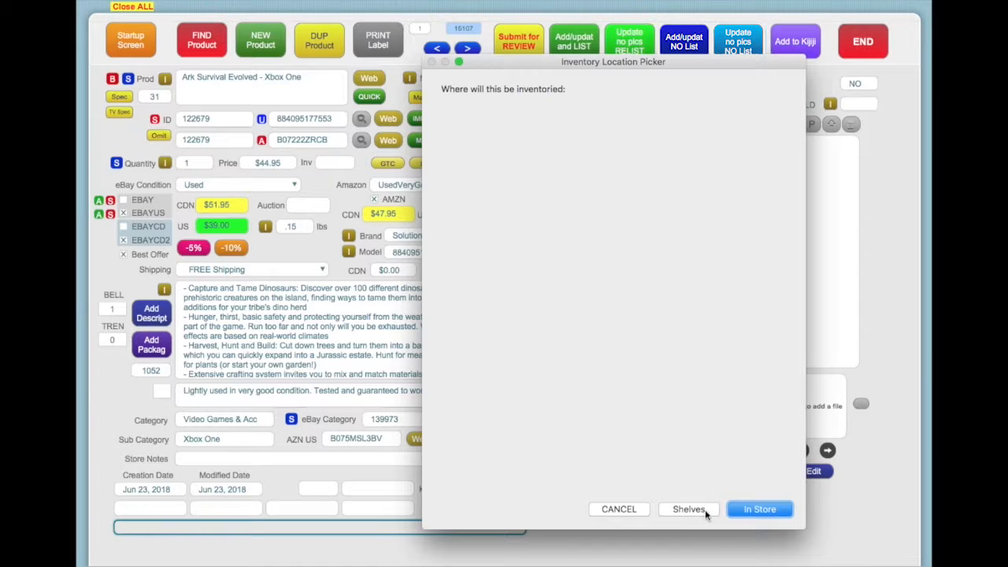
click(759, 509)
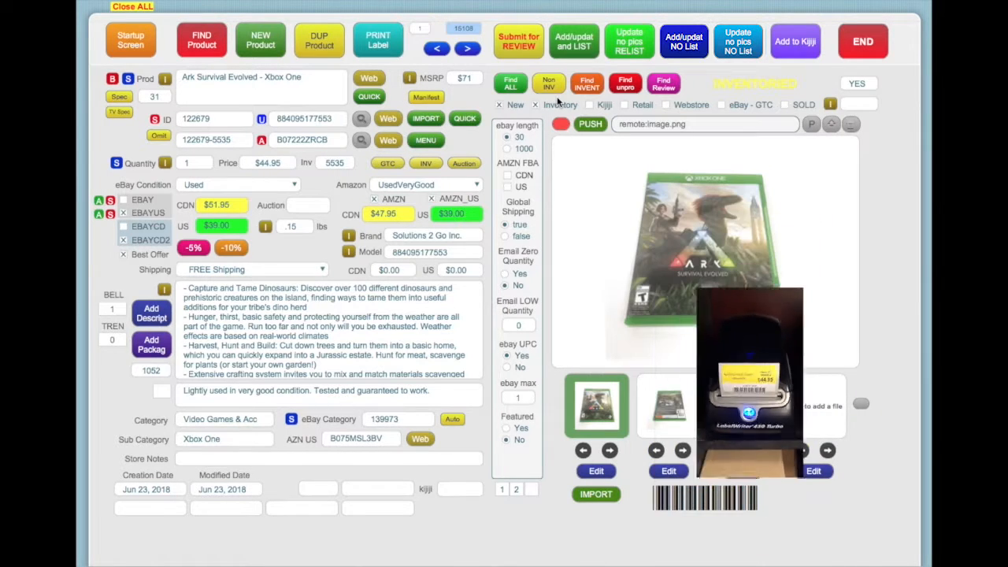
Step: Try to add and list the inventoried product
click(577, 48)
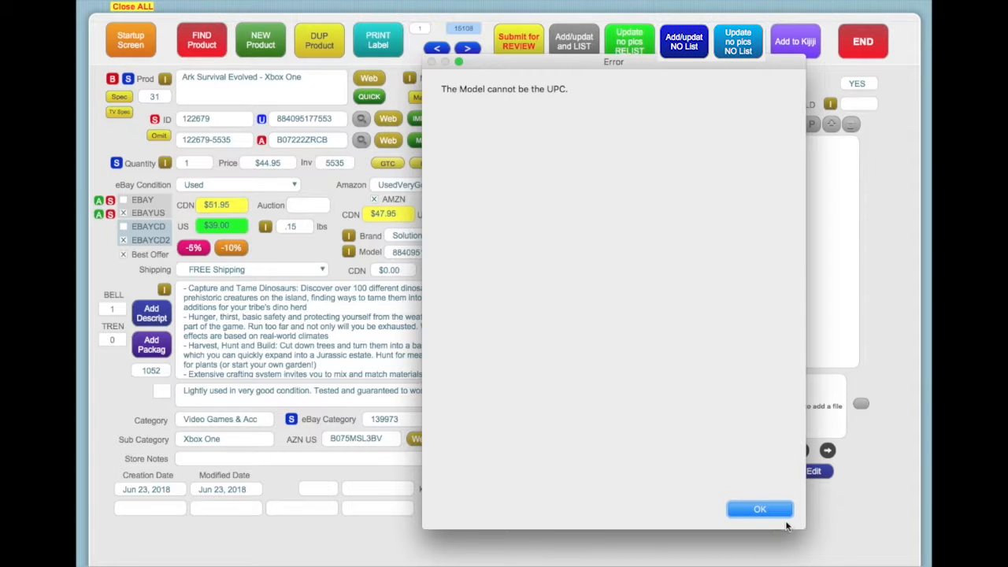
click(761, 509)
click(676, 366)
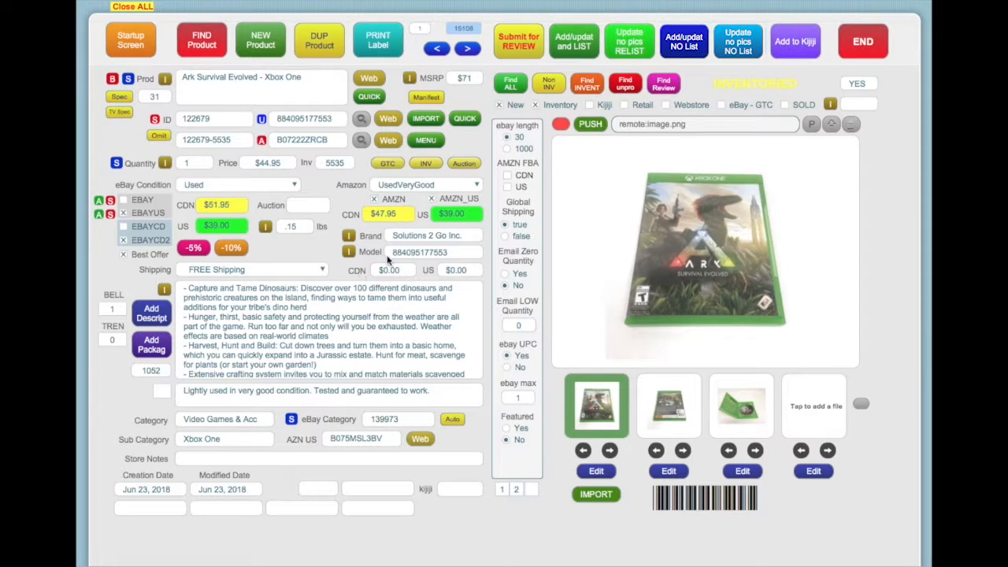
click(351, 253)
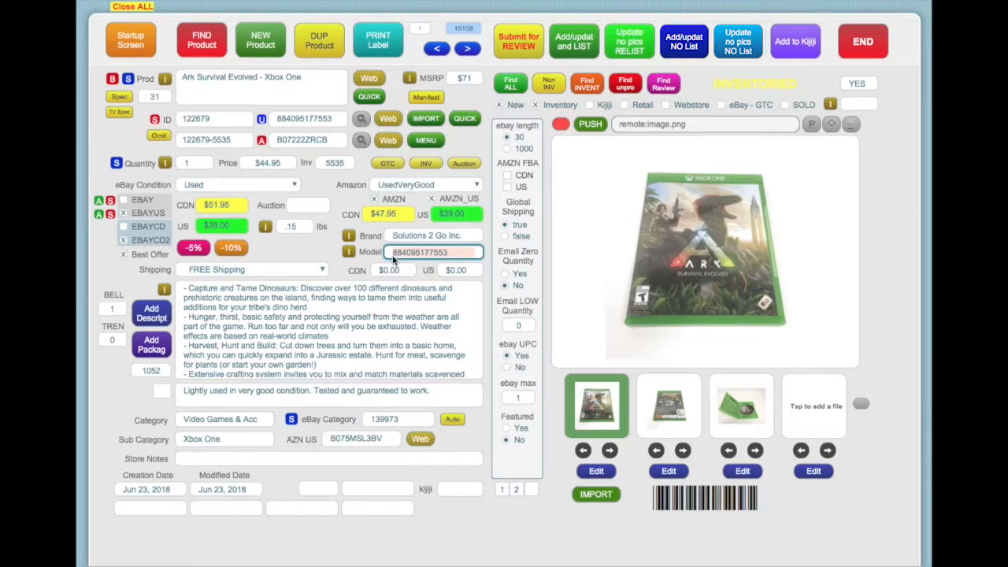
click(396, 252)
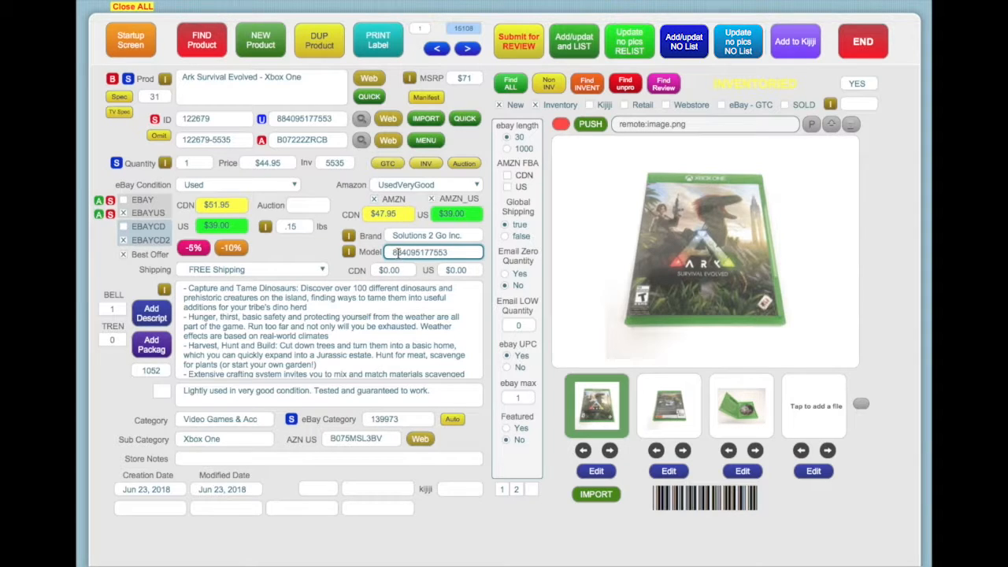
text(0)
click(312, 260)
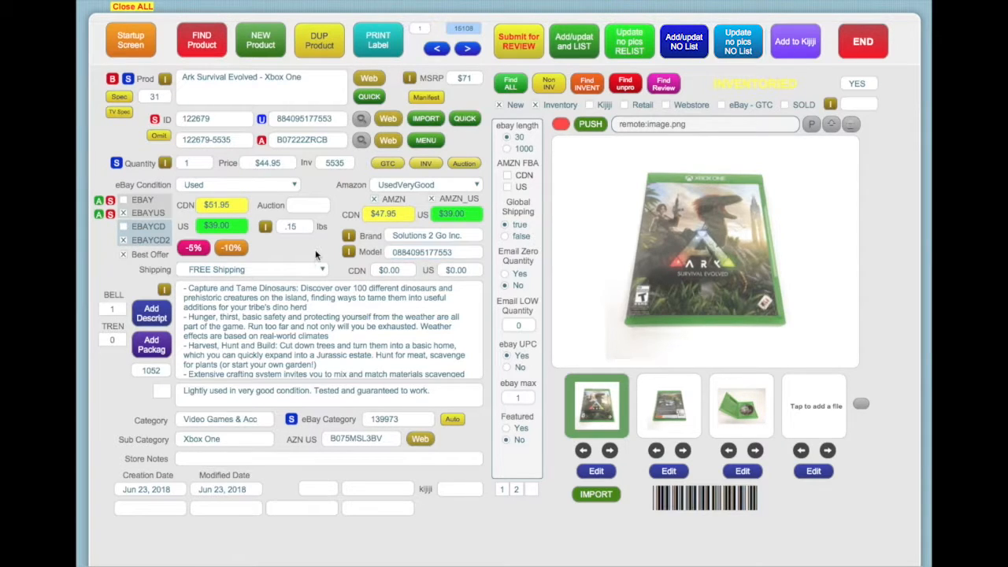
Step: Add and list the product, accepting the differing US and CDN ASINs, and continue while the listing uploads
click(582, 44)
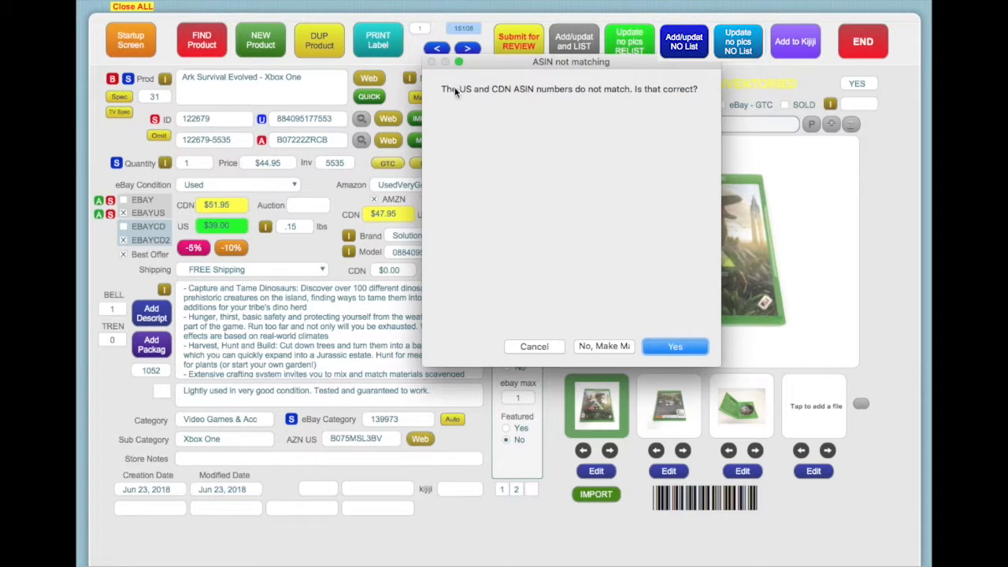
click(675, 346)
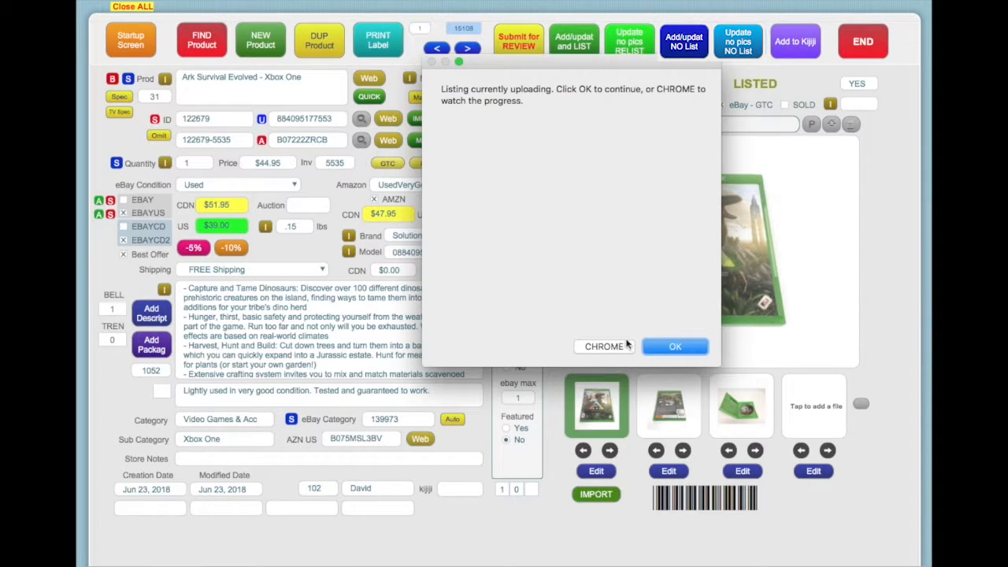
click(670, 345)
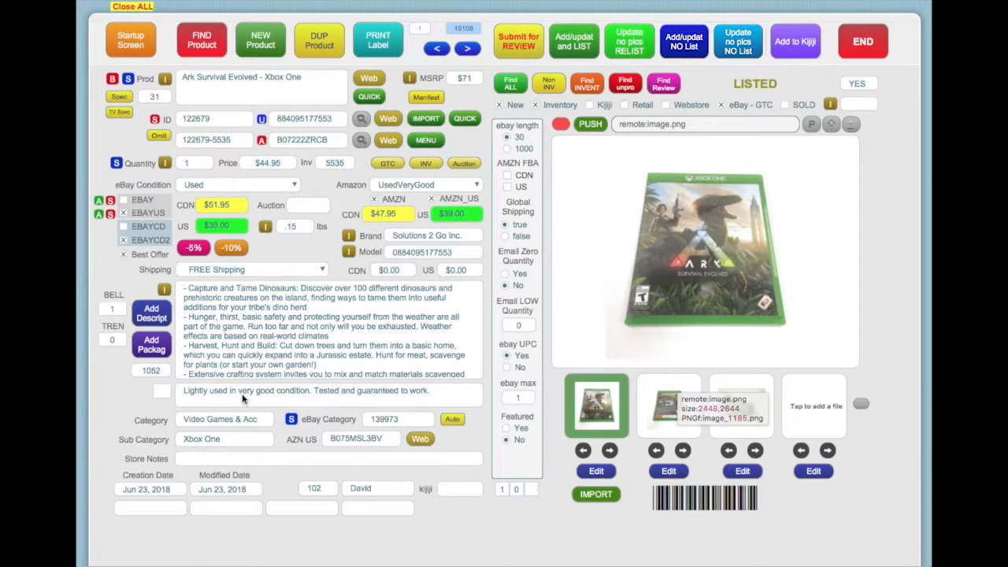
Step: Open the product's published eBay US listing, review its price, shipping and description, and return to the record
click(165, 165)
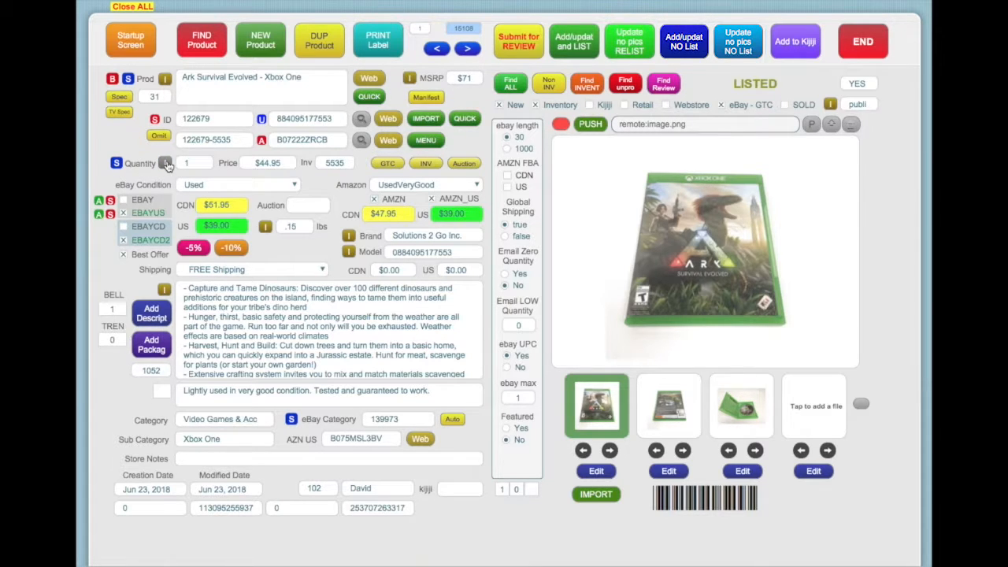
click(230, 509)
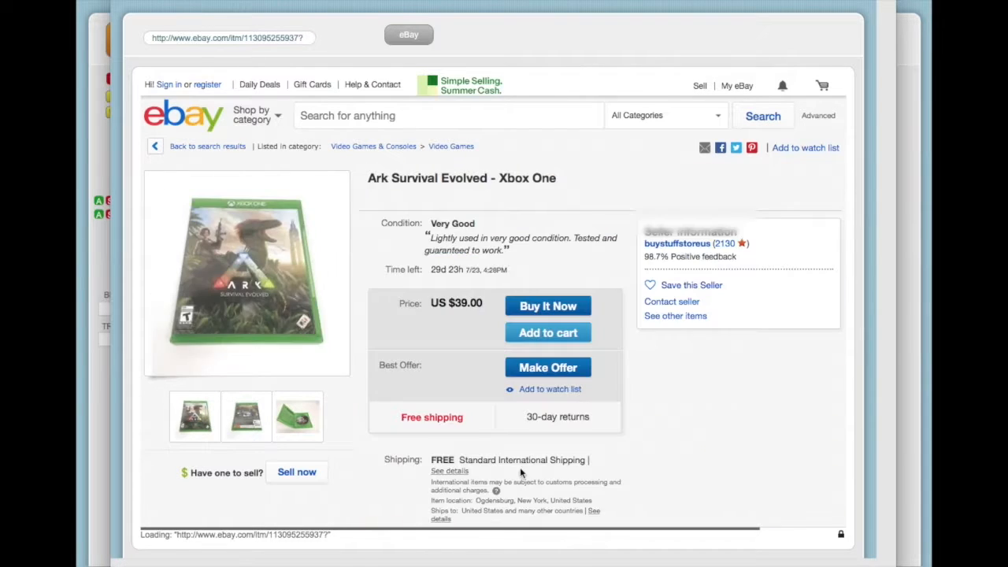
scroll(642, 306, down, 15)
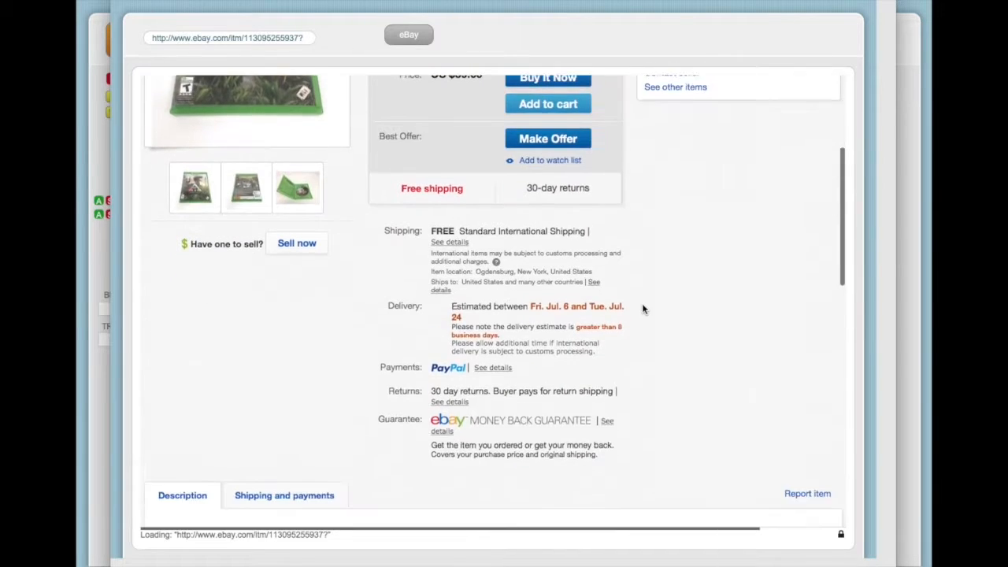
scroll(642, 305, down, 3)
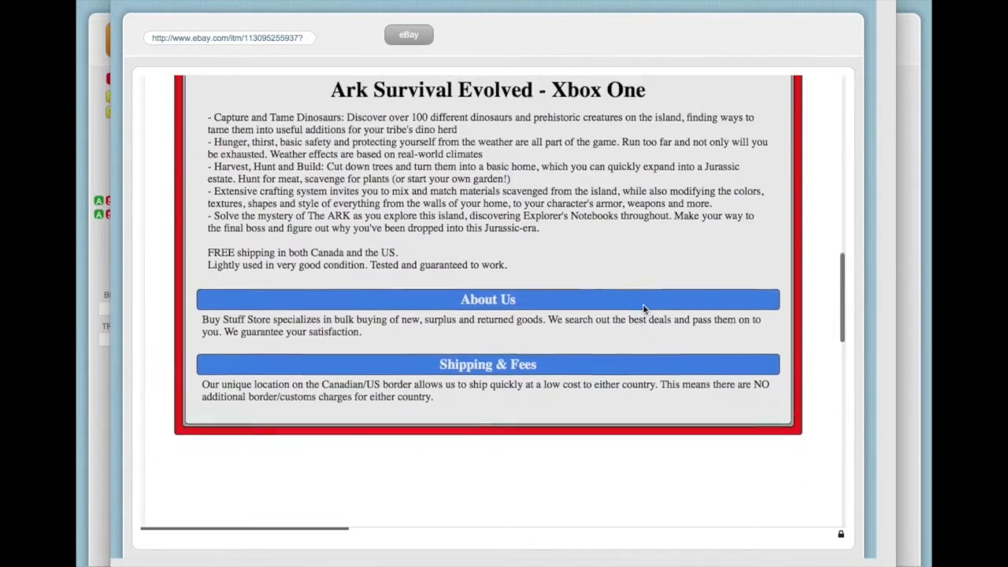
scroll(645, 306, up, 10)
scroll(644, 306, up, 4)
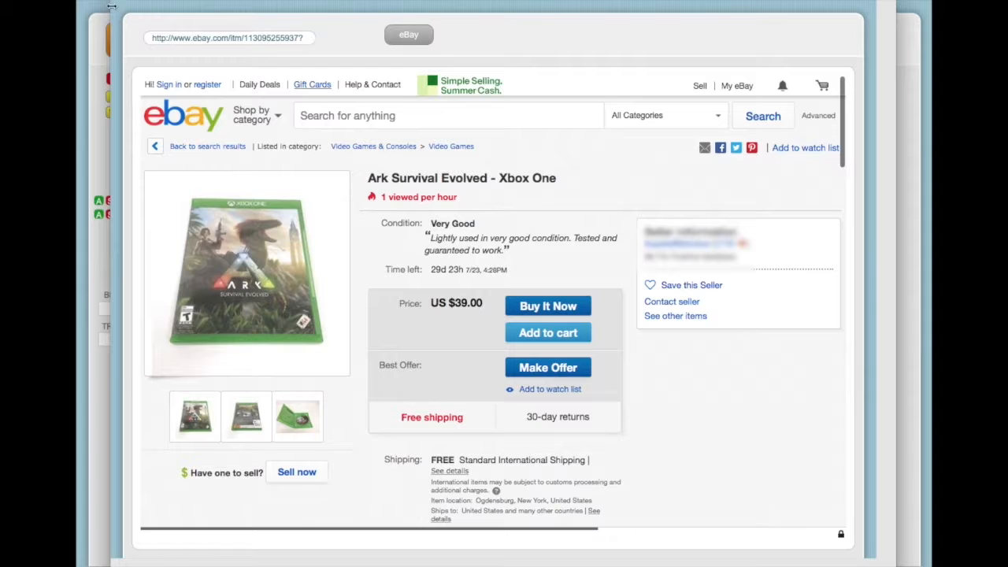
key(Escape)
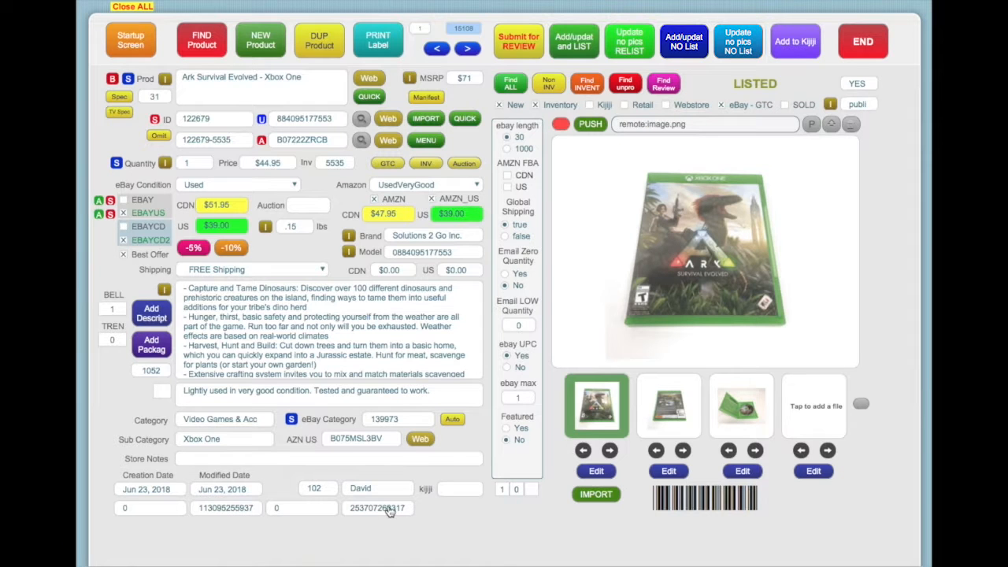
Step: Open the product's published eBay Canada listing, check its price, item specifics and description, and close it
click(389, 512)
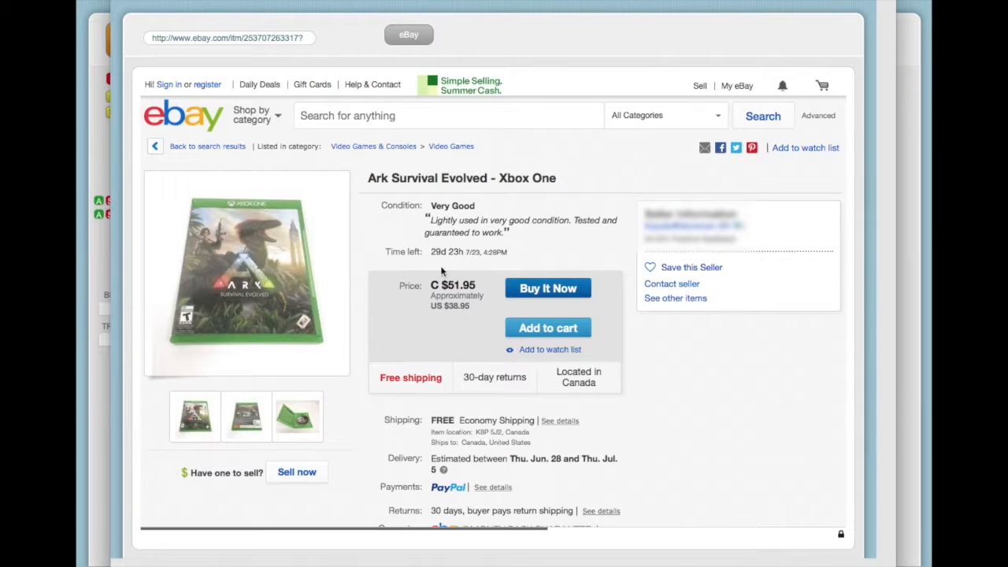
scroll(497, 315, down, 3)
scroll(498, 313, down, 18)
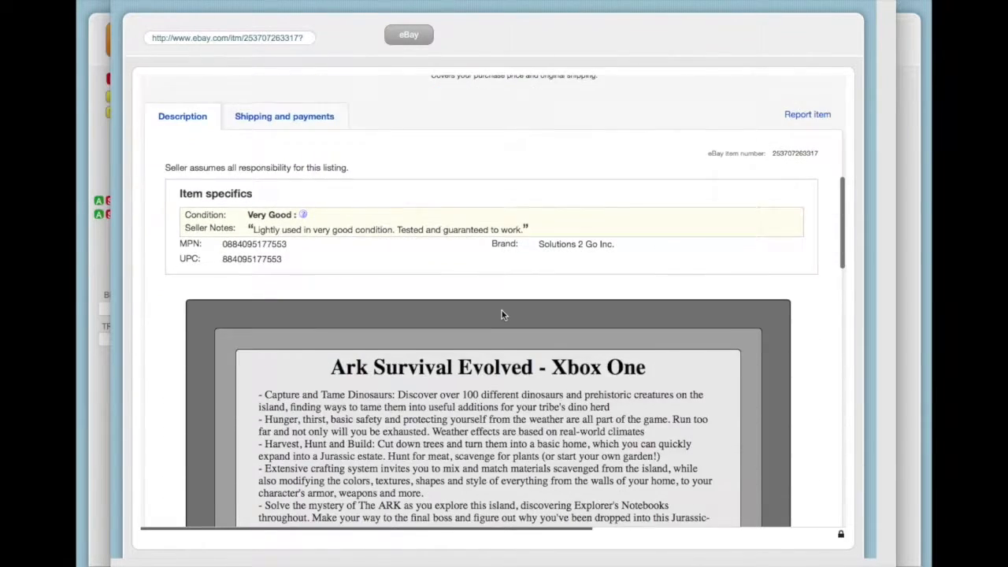
scroll(502, 316, up, 20)
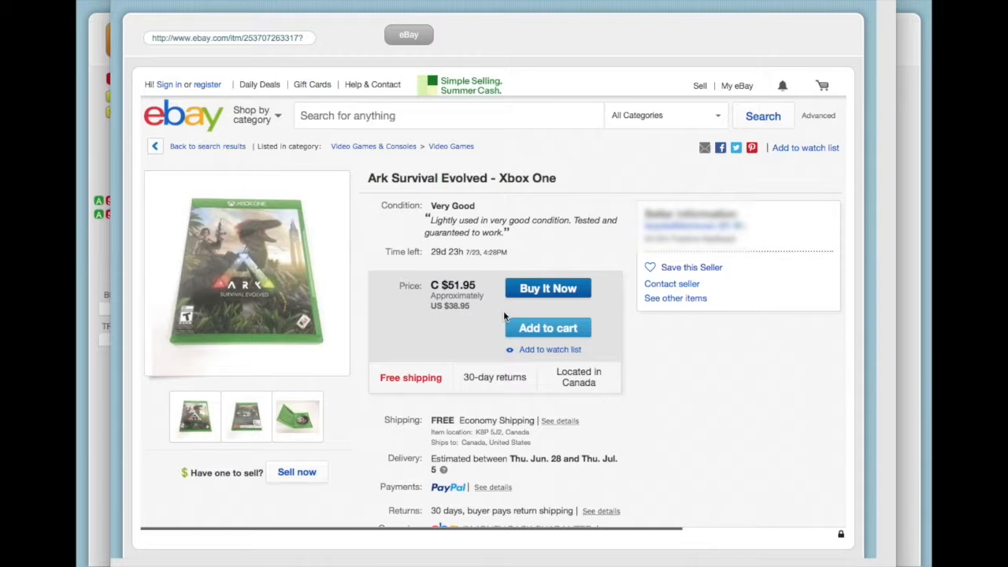
key(super+w)
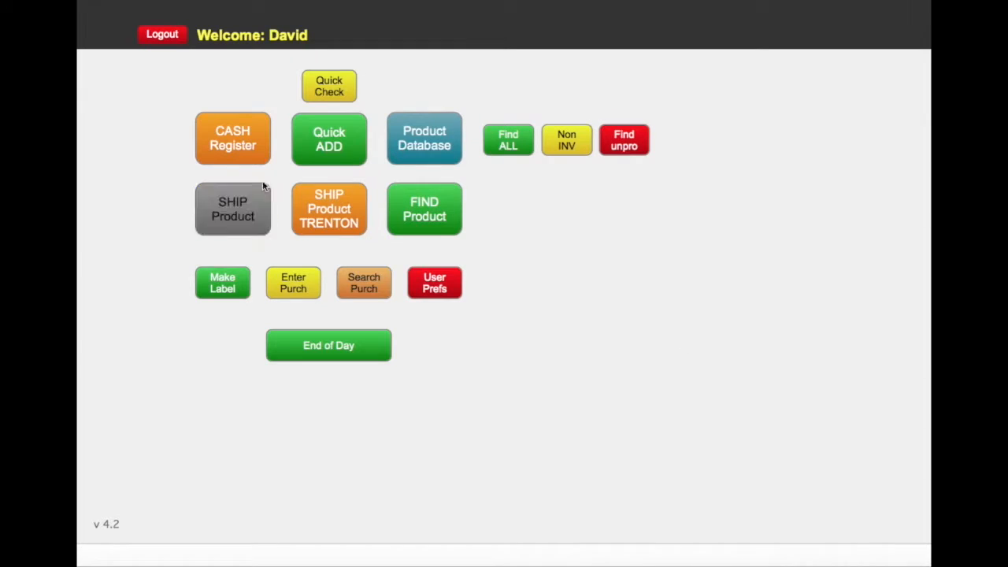
Step: Ring up product 122679 in the cash register and complete the order up to the payment method choice
click(248, 148)
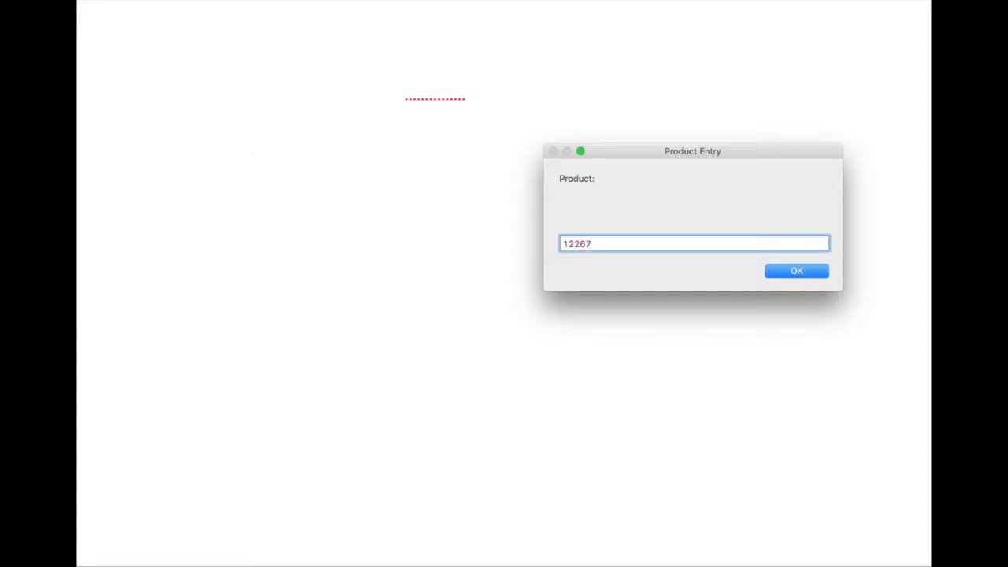
key(Return)
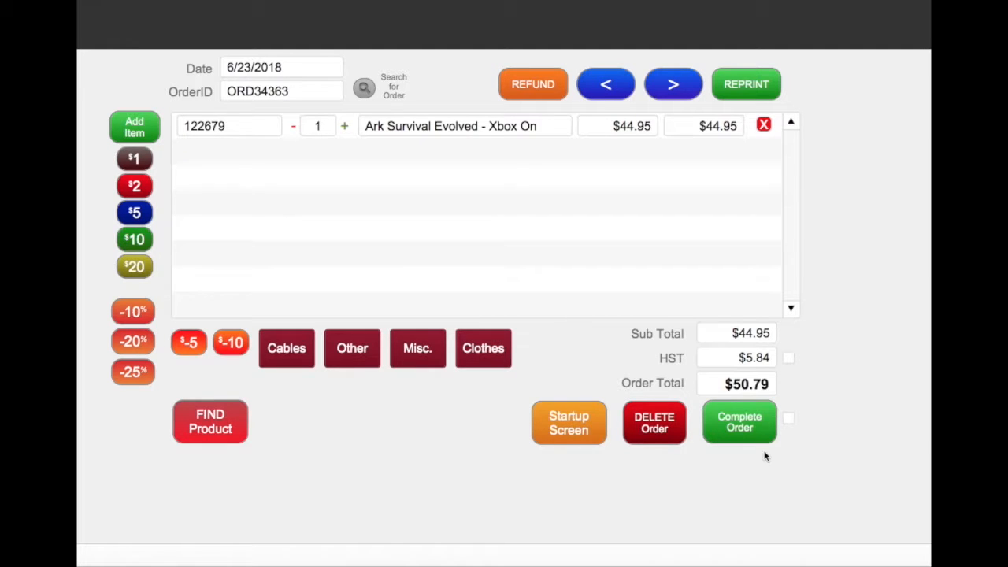
click(739, 426)
click(739, 426)
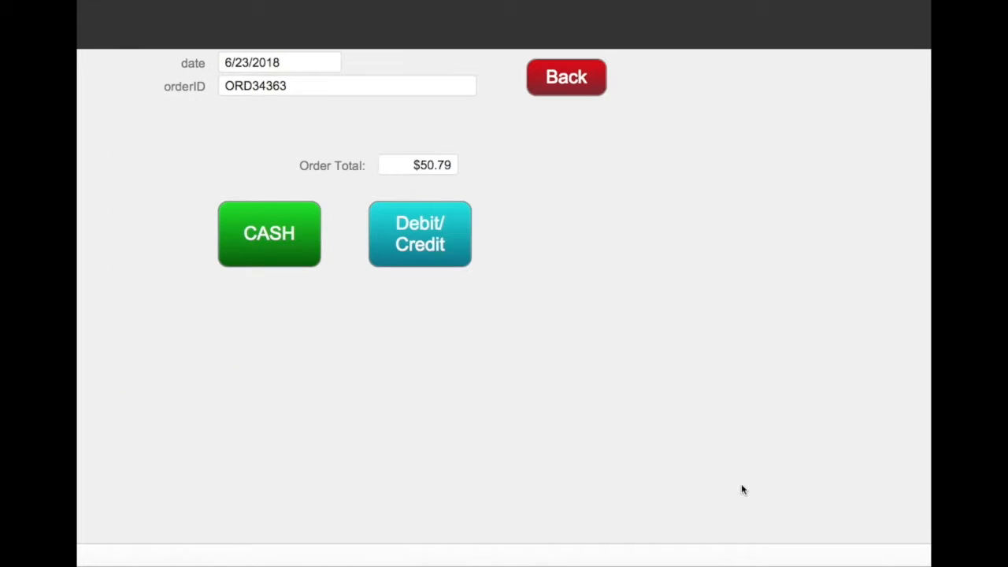
Step: Take the order's payment as 50.79 in cash and issue the receipt
click(278, 261)
text(50.79)
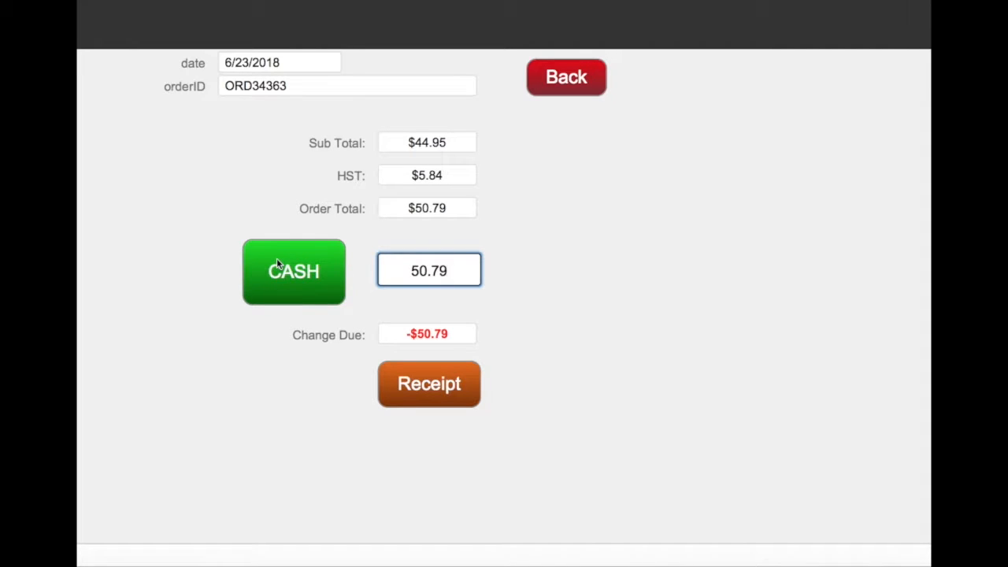
key(Tab)
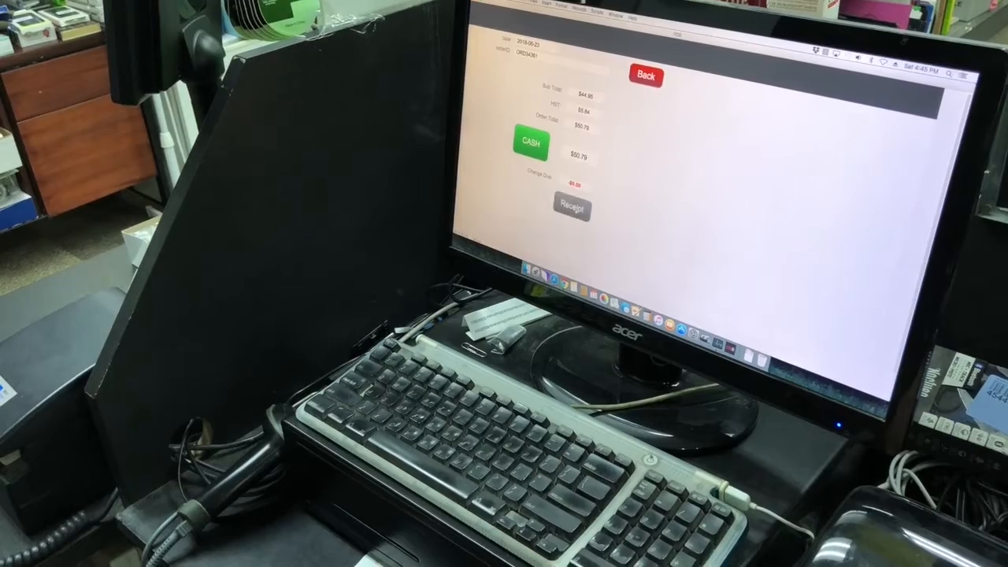
click(437, 391)
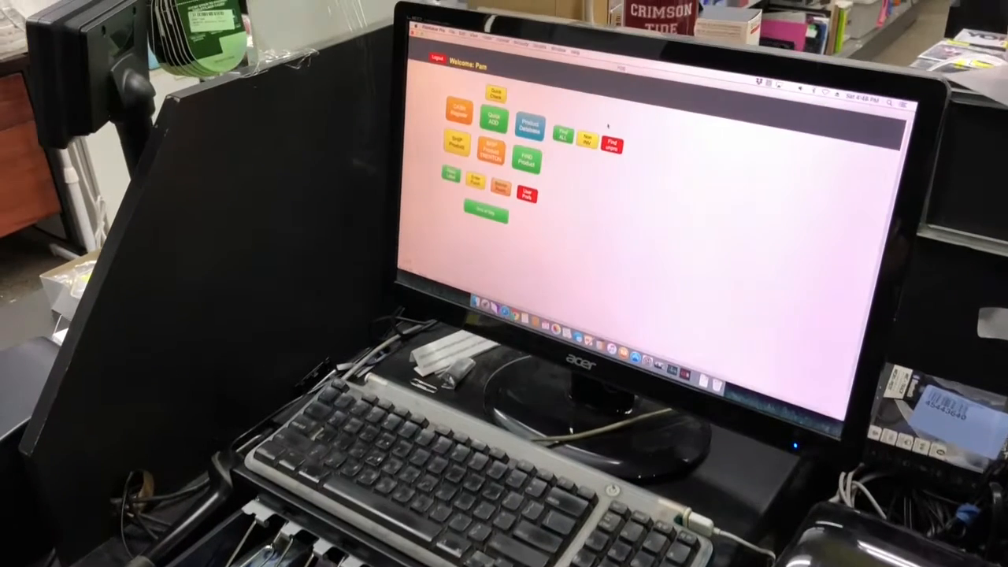
click(309, 153)
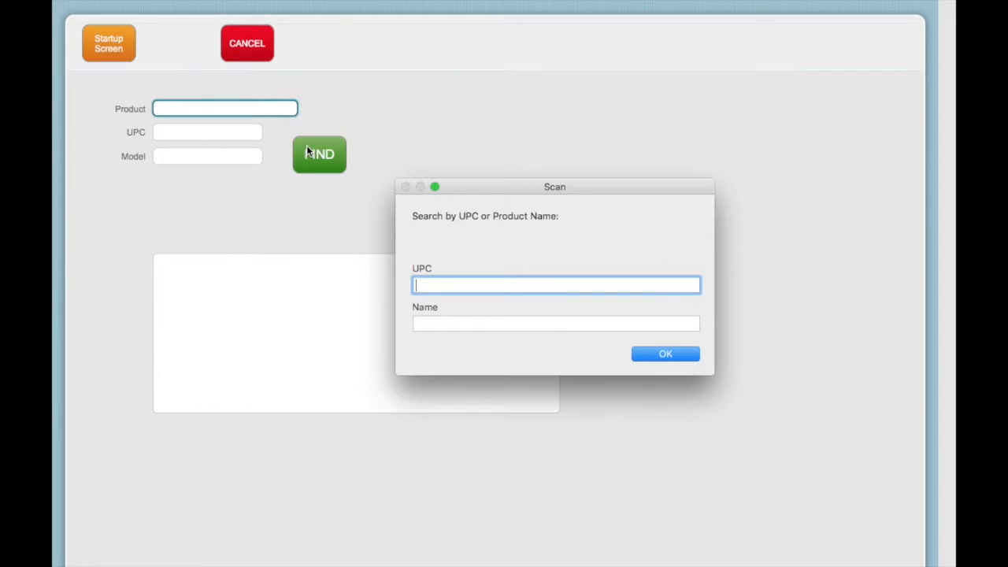
text(884095177553)
key(Return)
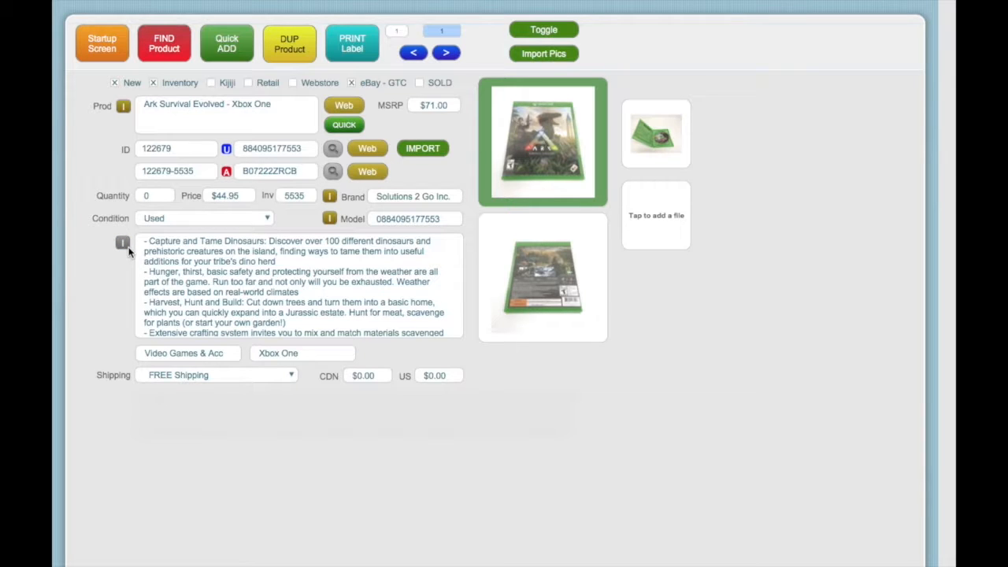
click(551, 29)
Step: Set the Ark Survival Evolved quantity to 1, send the quantity update to the marketplaces, and acknowledge the result
click(160, 174)
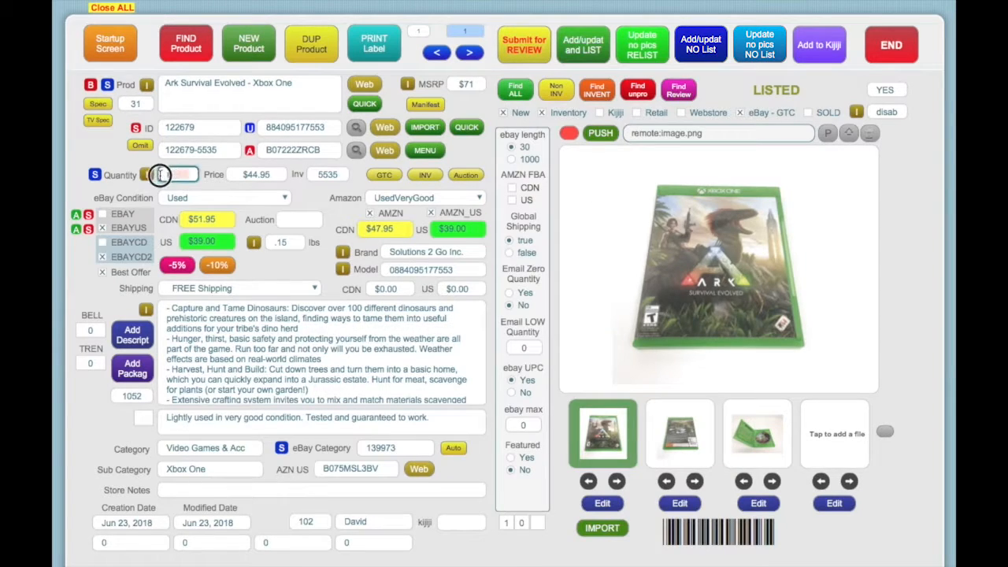
text(1)
click(93, 176)
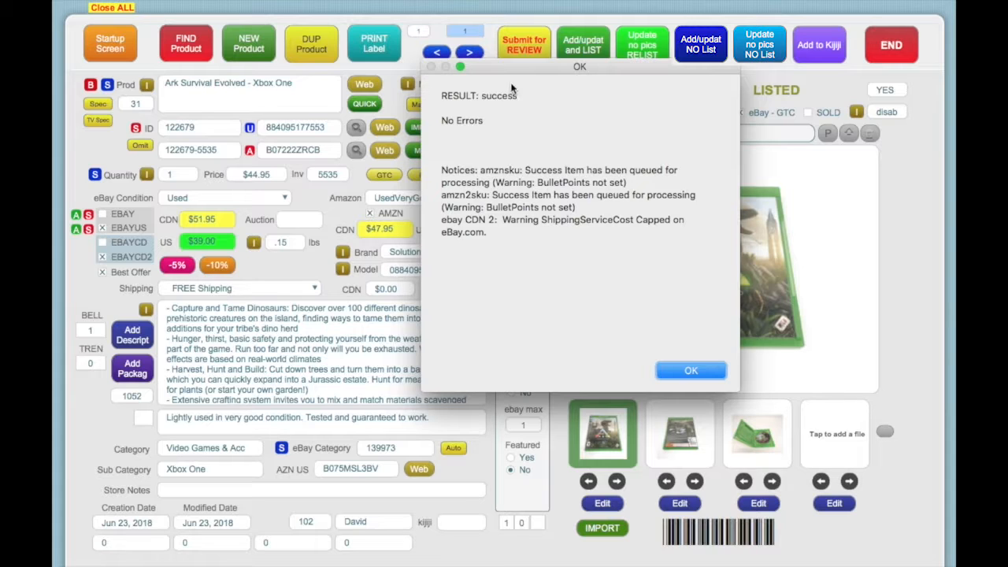
click(692, 369)
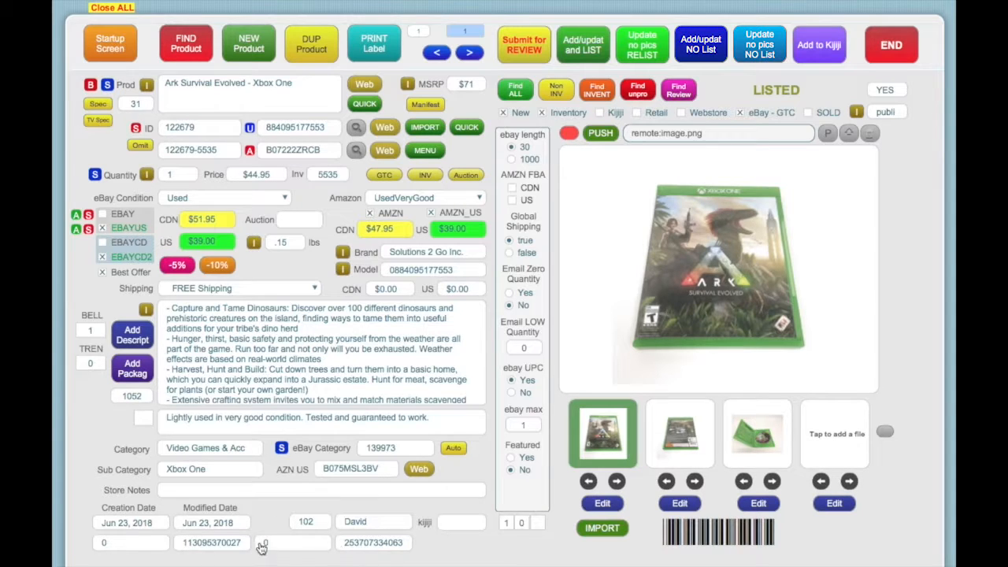
Step: Check the product's relisted eBay US and eBay Canada pages, returning to the record after each
click(202, 544)
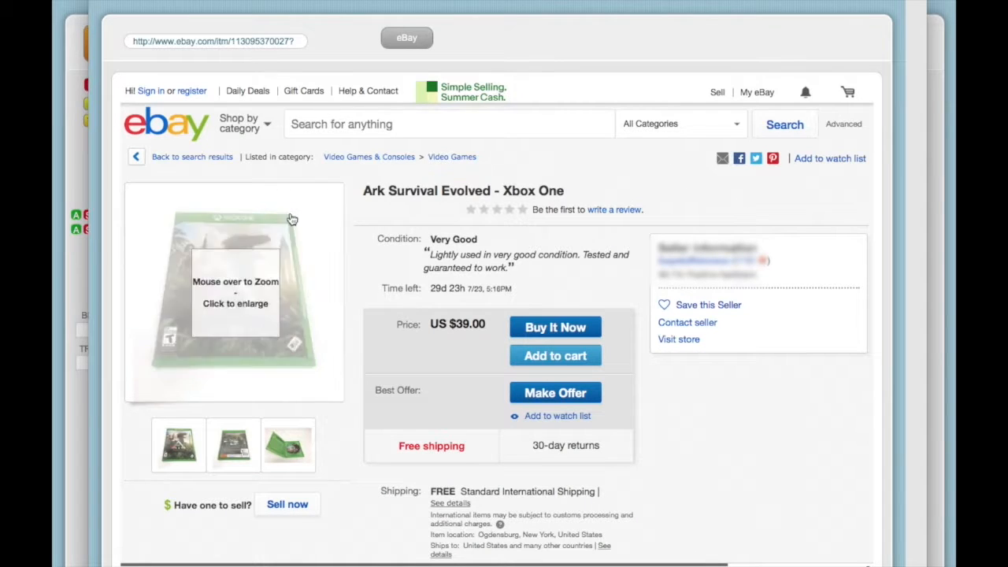
click(98, 2)
click(369, 543)
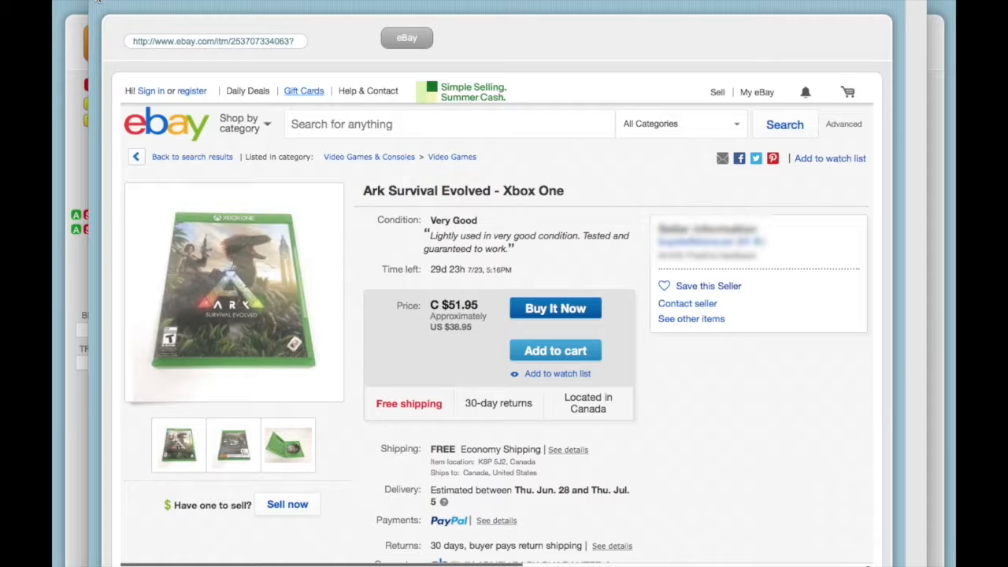
click(98, 2)
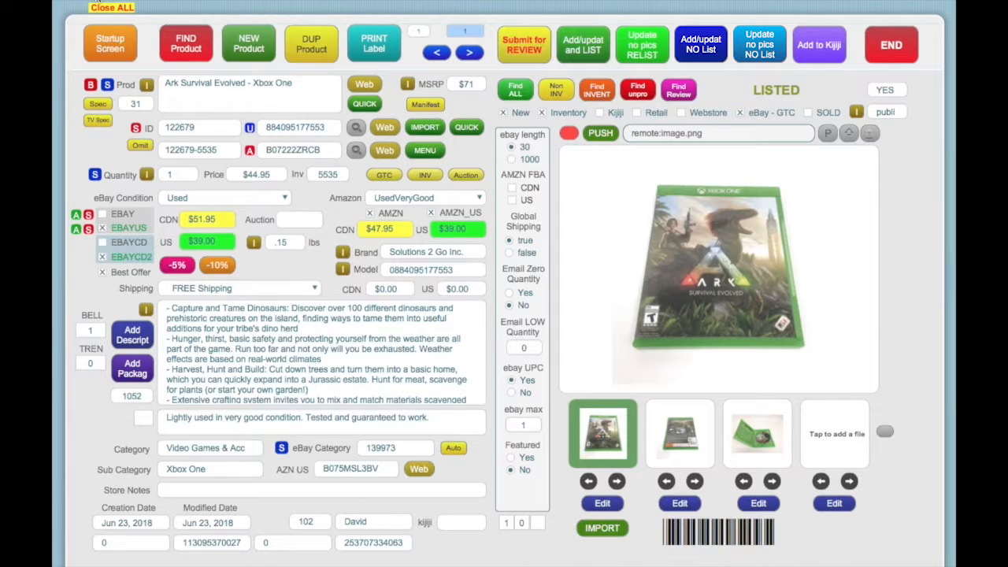
click(99, 43)
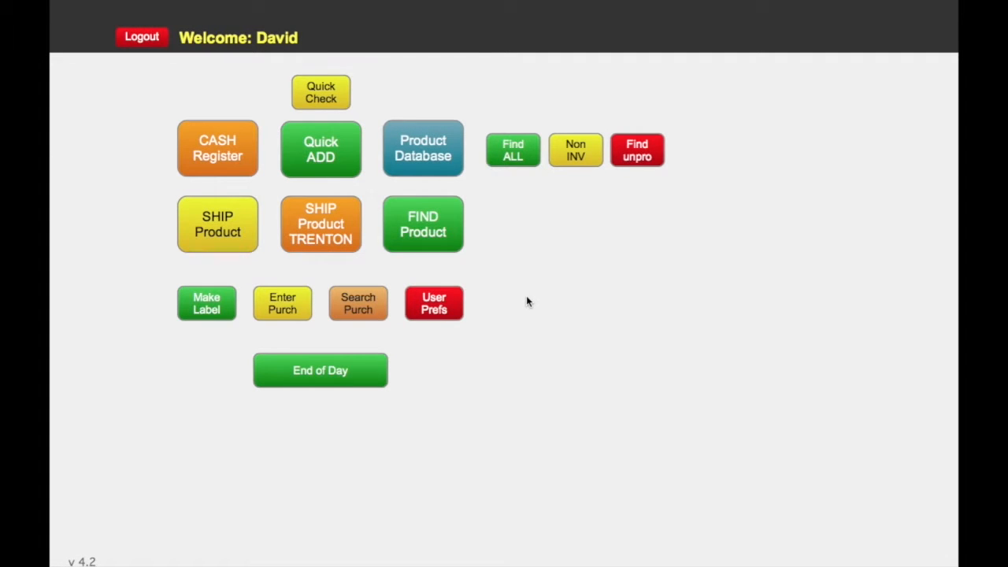
click(313, 96)
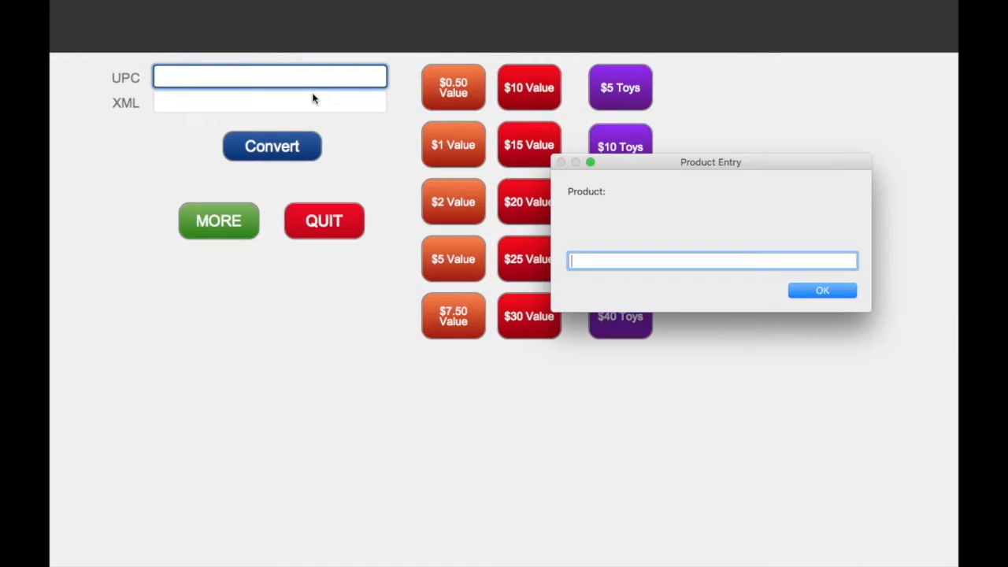
text(078757004404)
key(Return)
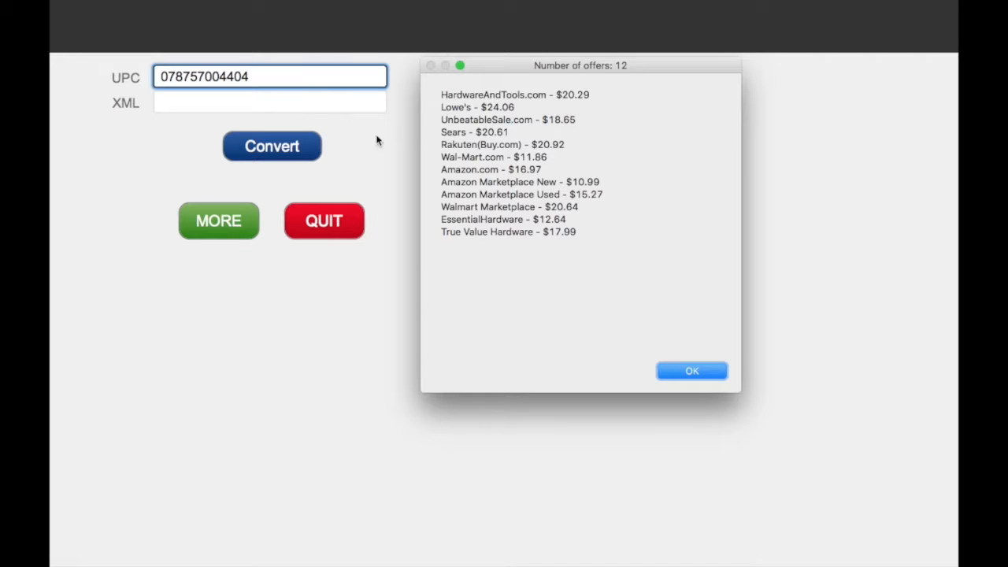
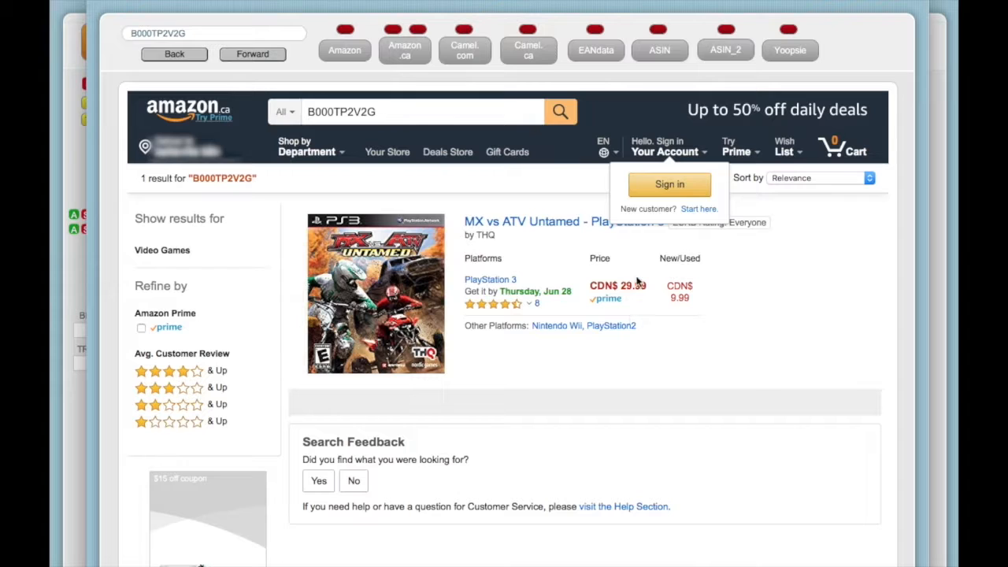
Step: Close the Amazon page and set Mx Vs ATV Untamed's eBay CDN and Amazon CDN prices to 22.95 and Amazon US to 17.95
click(95, 3)
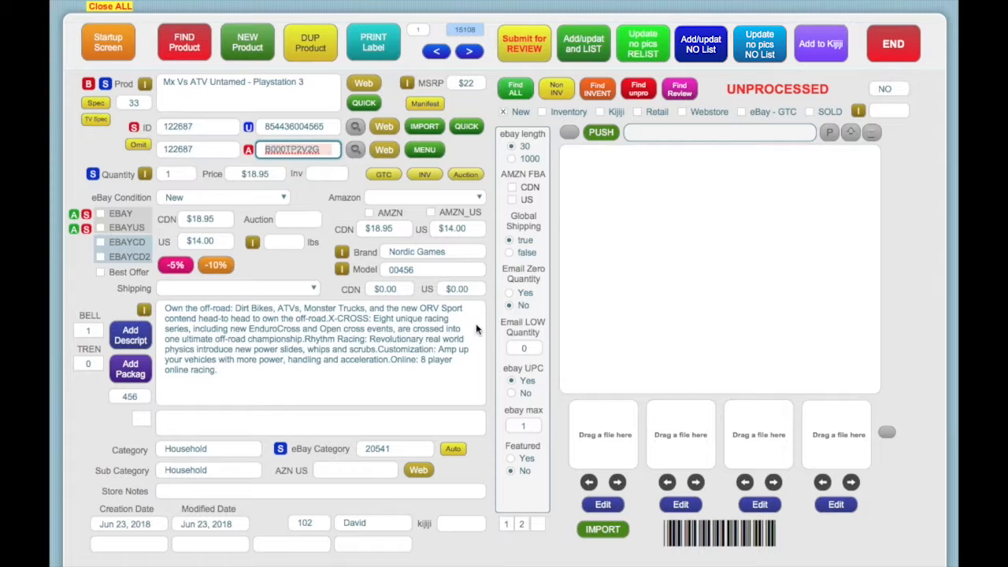
click(221, 220)
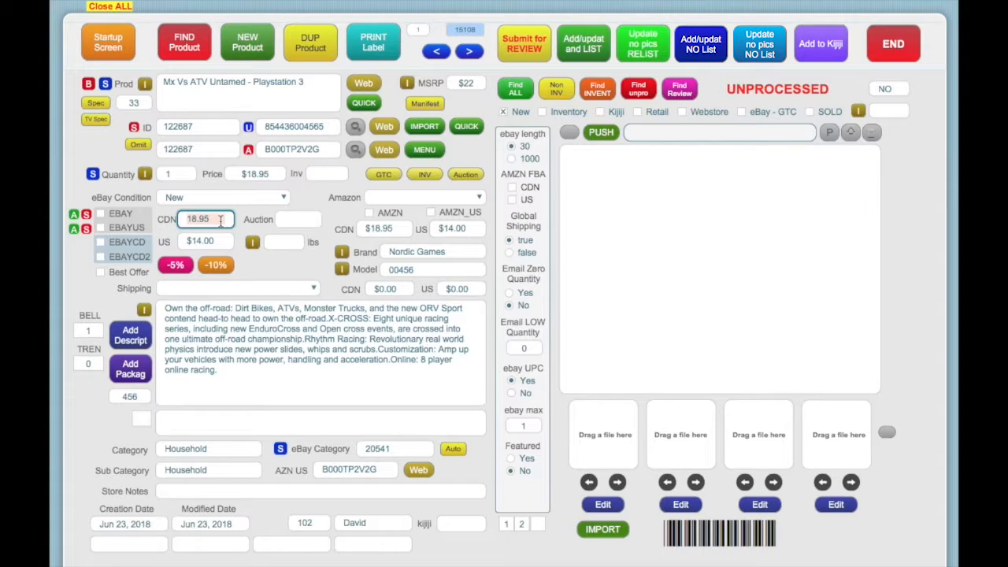
text(22.95)
click(388, 228)
double_click(387, 228)
text(22.95)
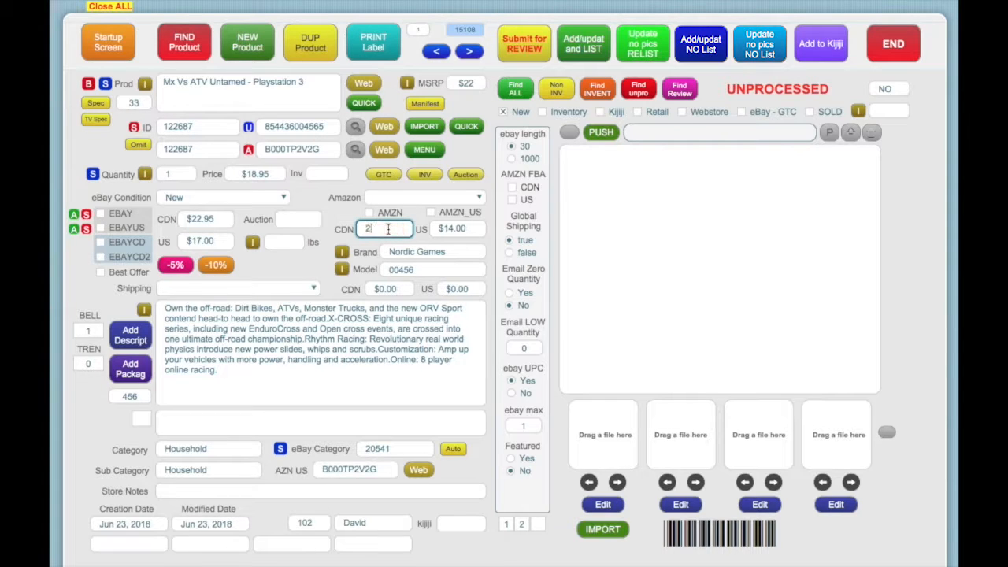
click(471, 235)
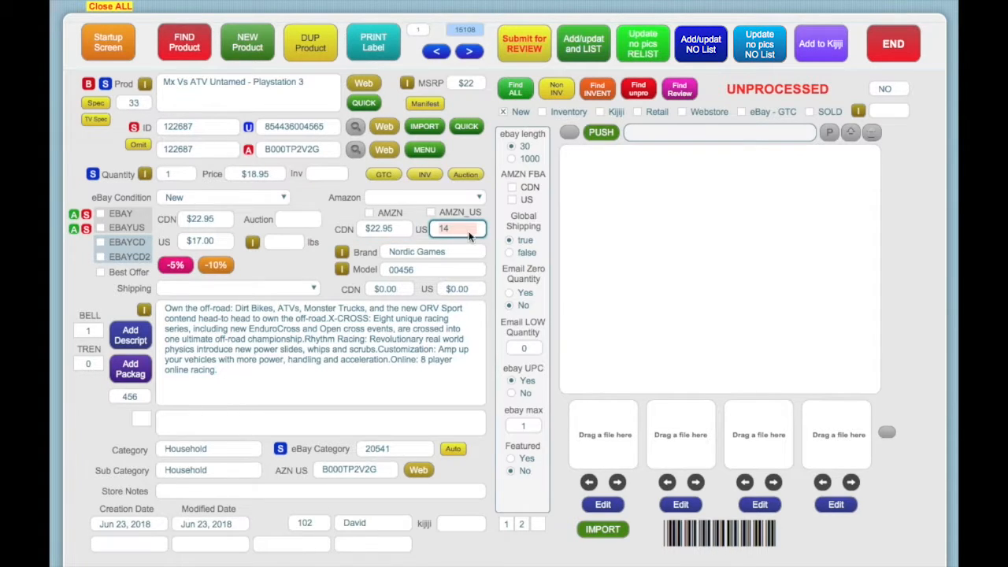
text(16.95)
drag(468, 227, 420, 229)
text(17.958)
key(BackSpace)
Step: Set the Amazon condition to New and enable listing on both AMZN and AMZN_US
click(443, 198)
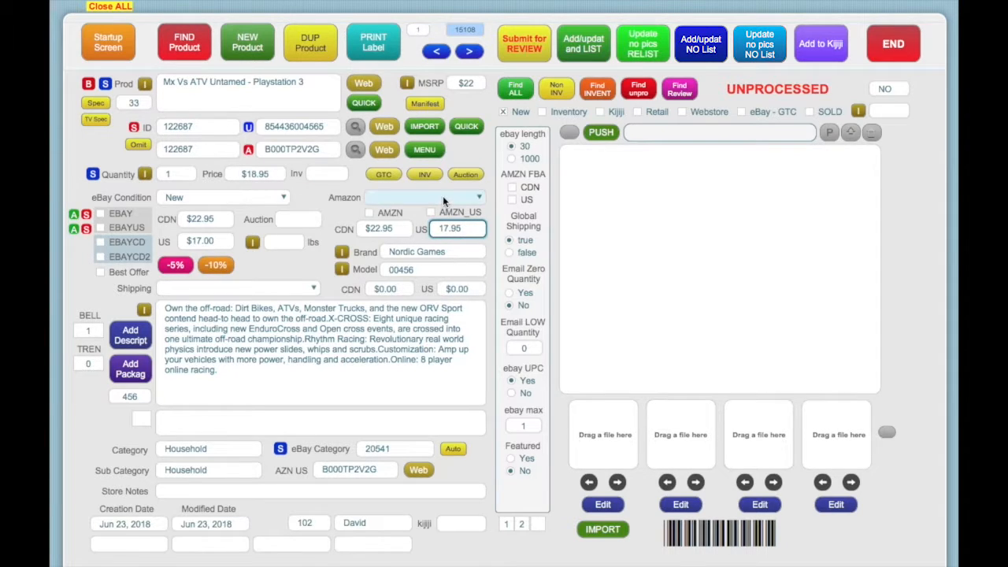
click(442, 199)
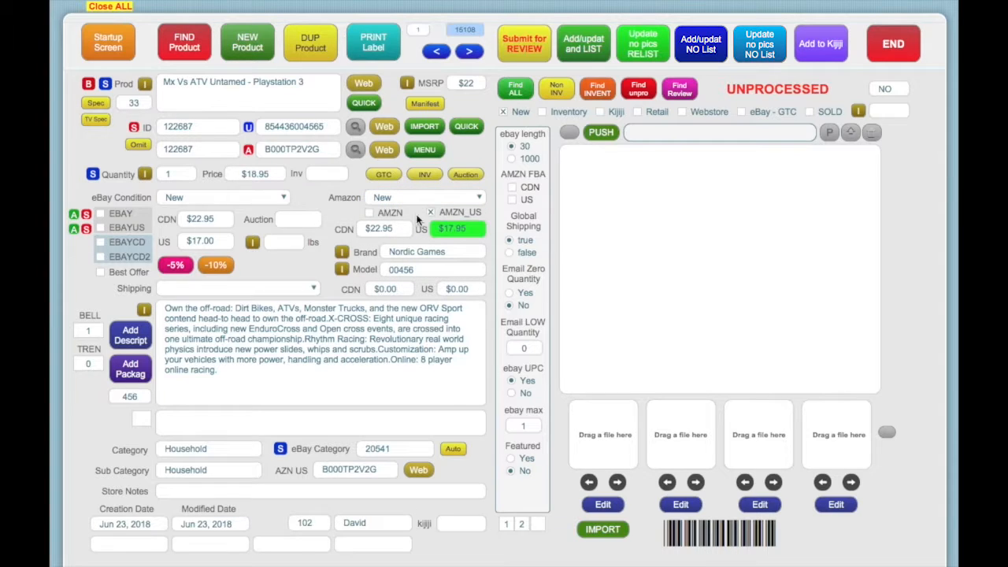
click(370, 213)
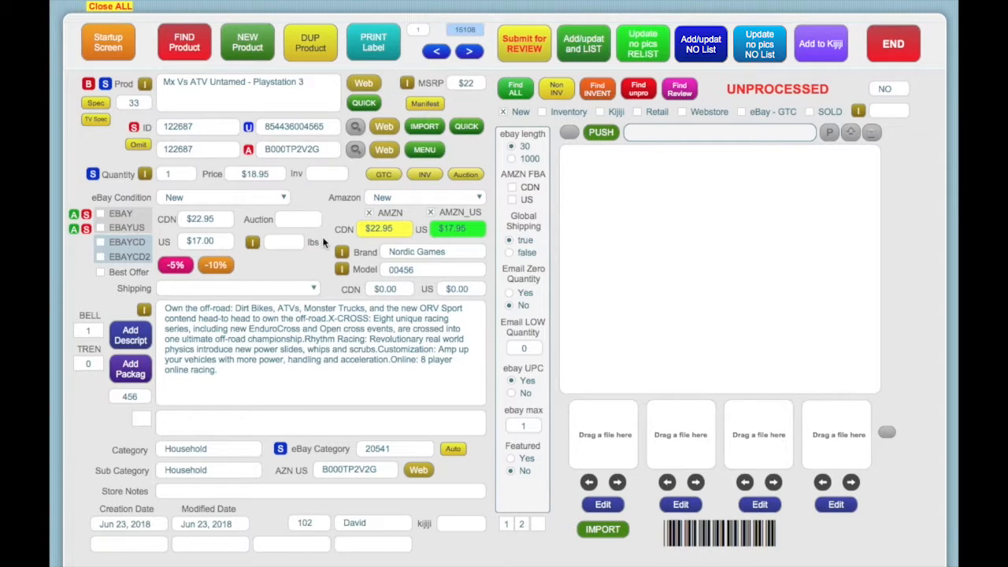
Step: Enable EBAYUS, EBAYCD2 and Best Offer for the game, and choose FREE Shipping
click(100, 227)
click(100, 256)
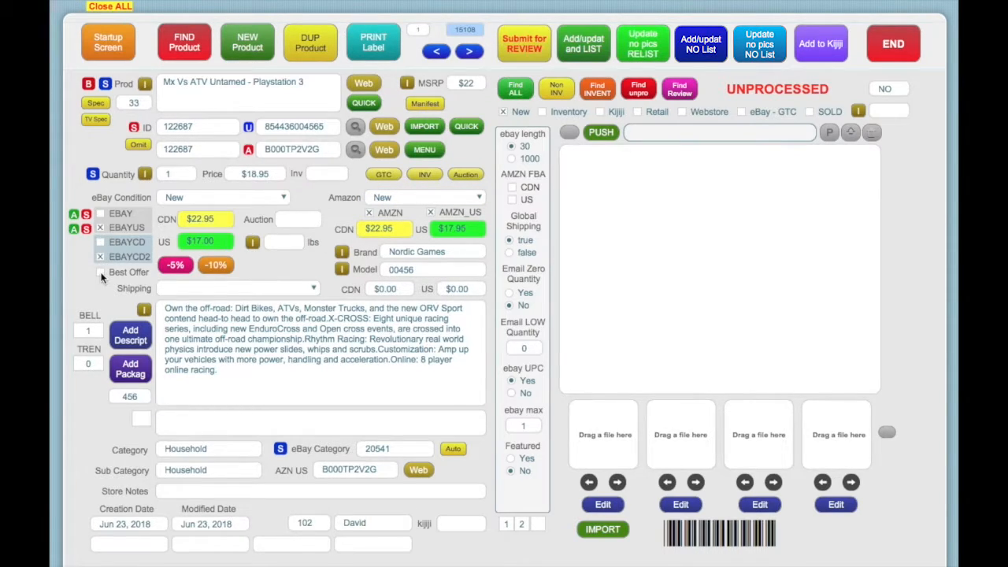
click(100, 273)
click(175, 288)
click(177, 289)
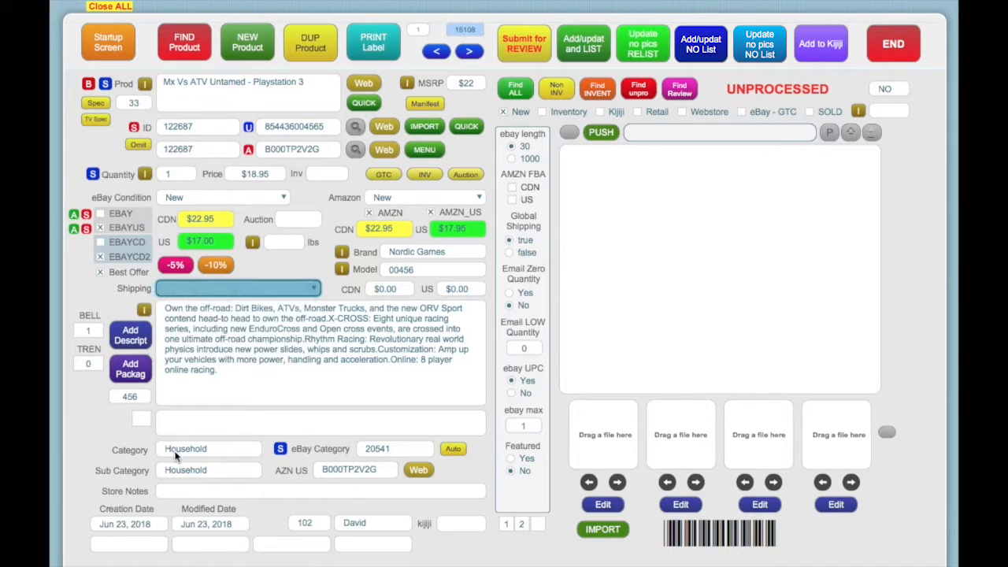
Step: Set the category to Video Games & Acc and the sub category to Playstation 3
click(180, 450)
click(181, 566)
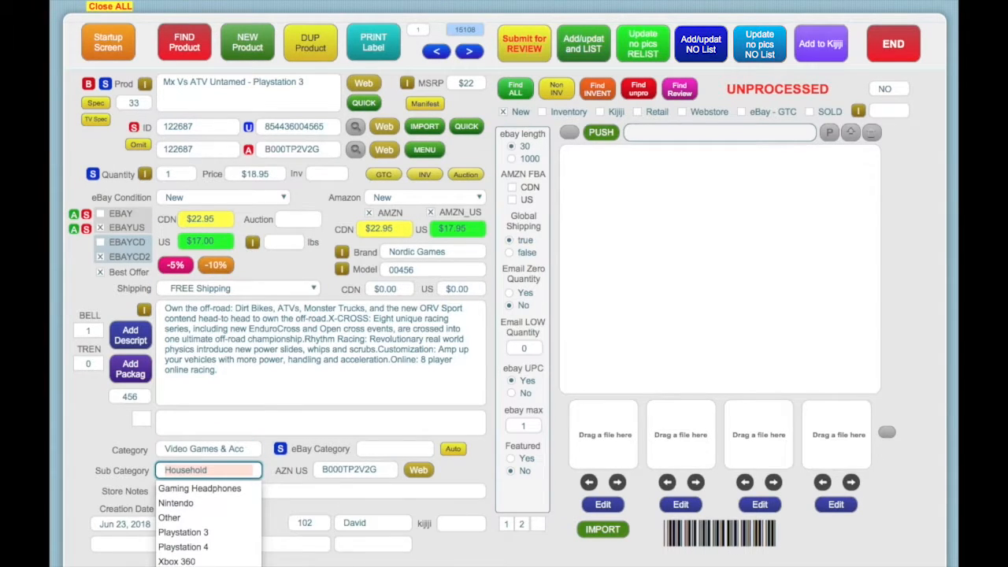
click(201, 533)
Step: Replace the description with the generated bulleted text and clear the condition note beneath it
click(131, 335)
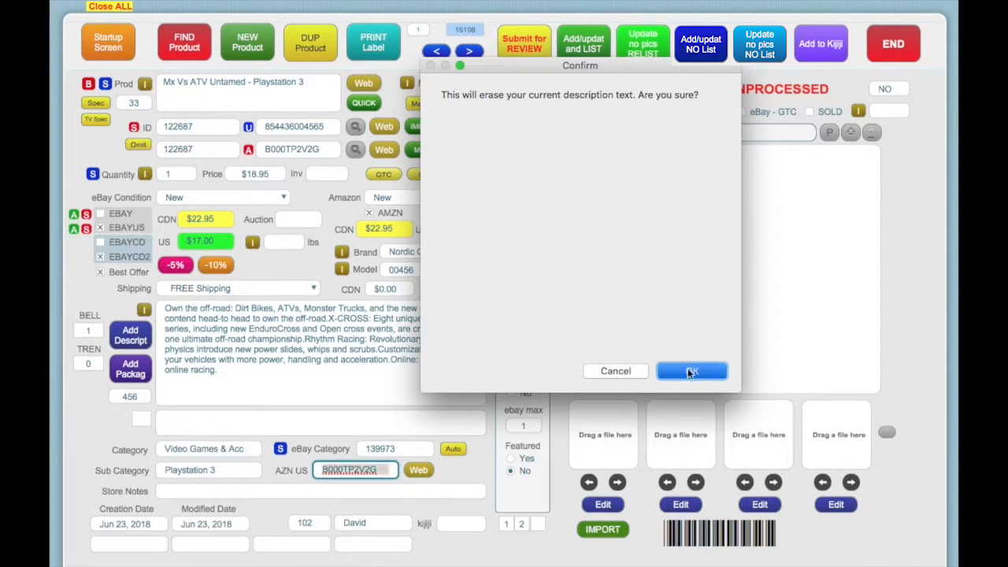
click(693, 371)
click(131, 336)
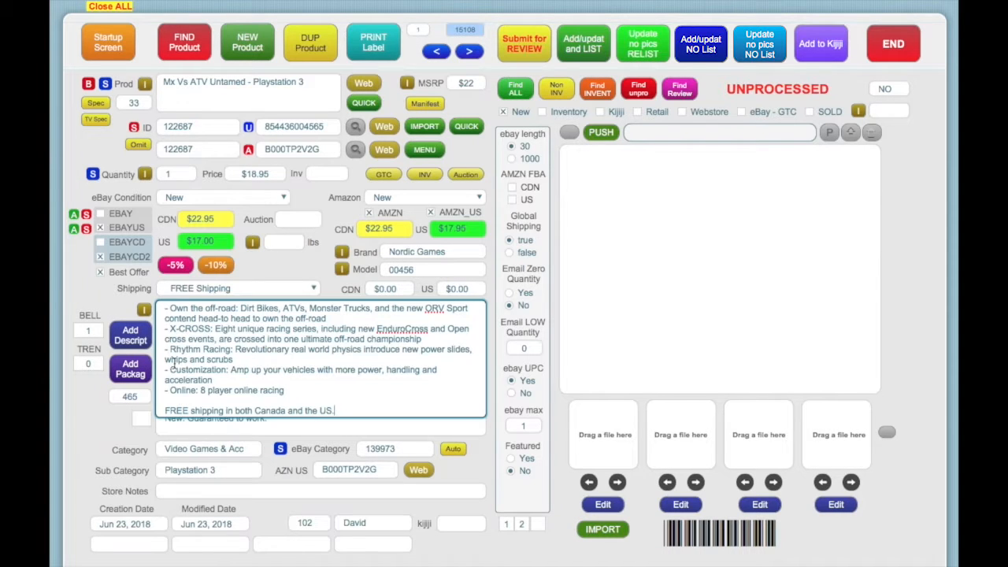
click(342, 431)
key(super+a)
key(BackSpace)
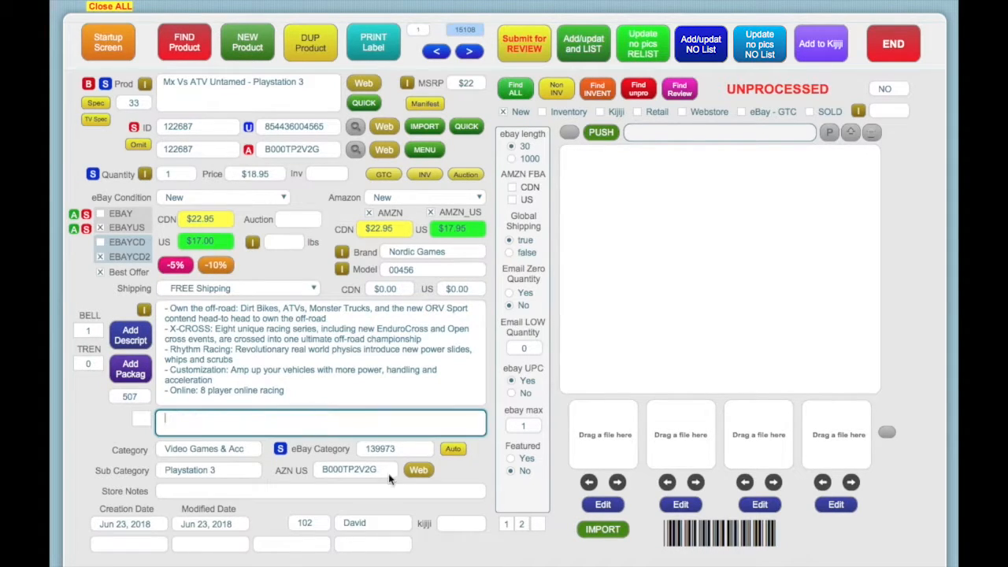
Step: Import the Amazon cover image as the product's first picture, check for further images, and close the picture importer
click(611, 530)
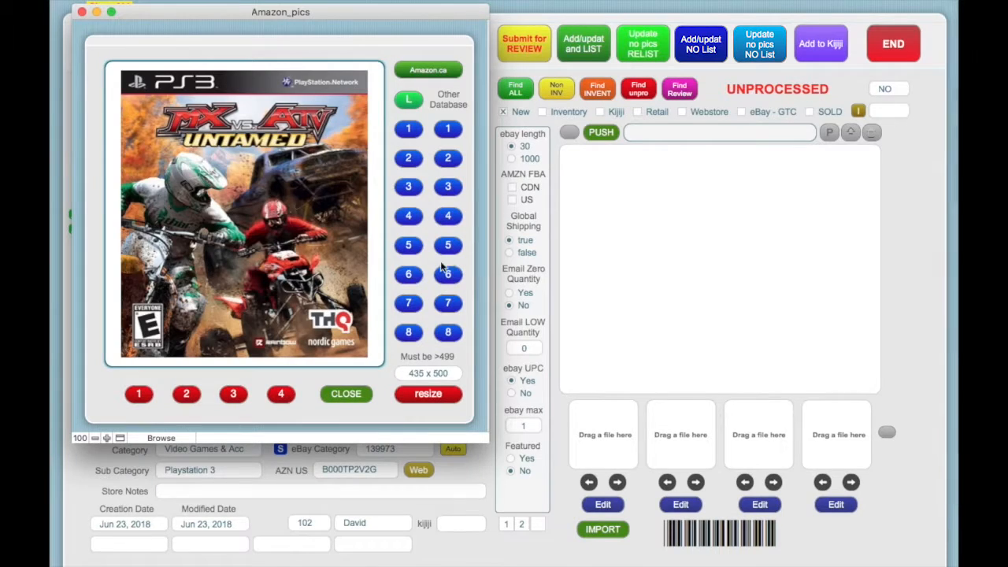
click(146, 398)
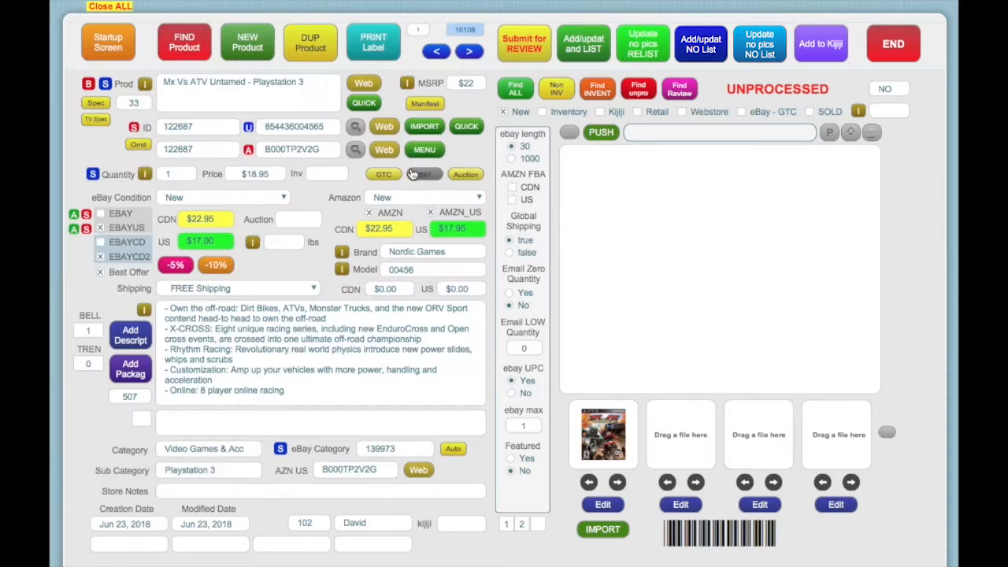
click(400, 157)
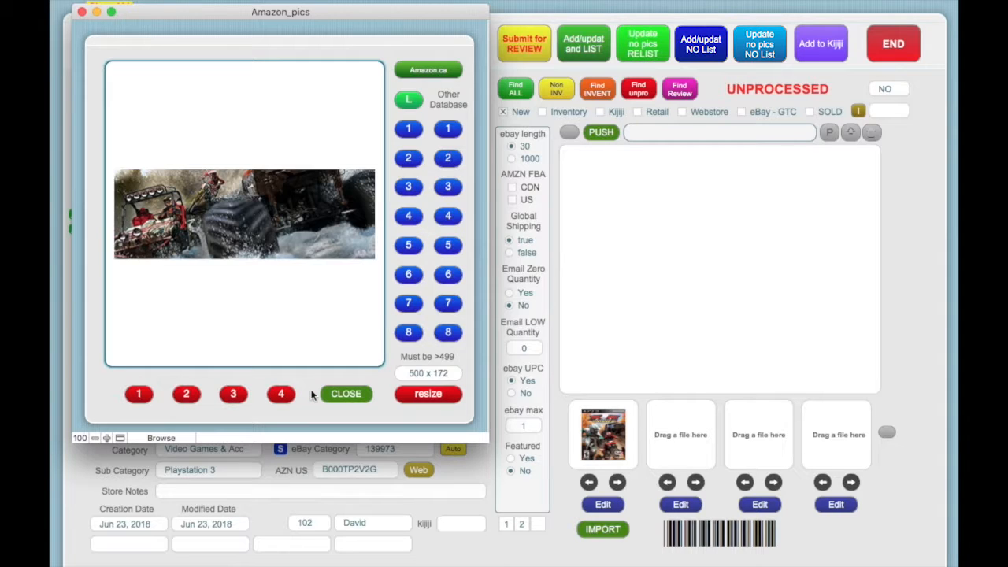
click(339, 394)
click(342, 396)
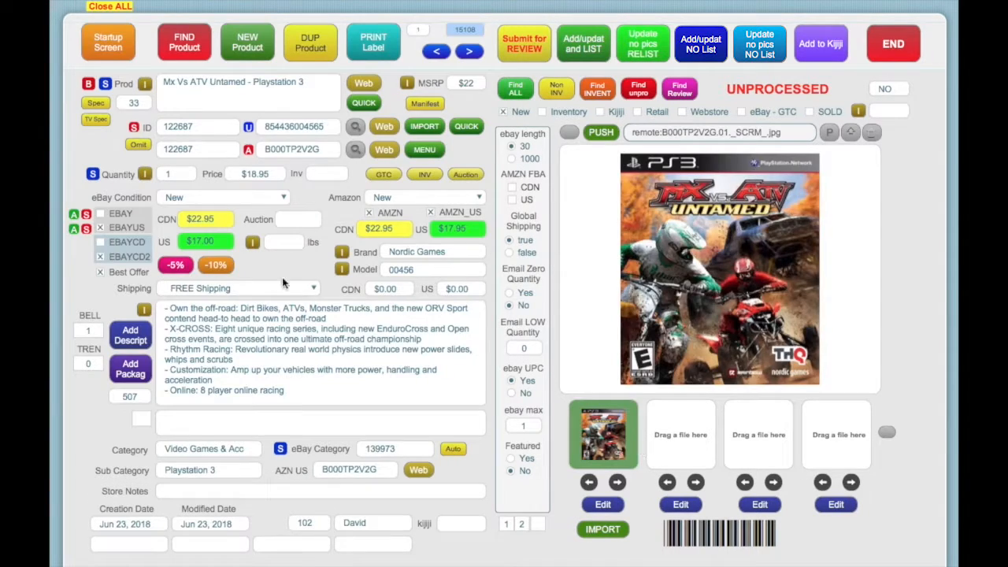
Step: Append "- SEALED" to the product title of Mx Vs ATV Untamed - Playstation 3
click(350, 45)
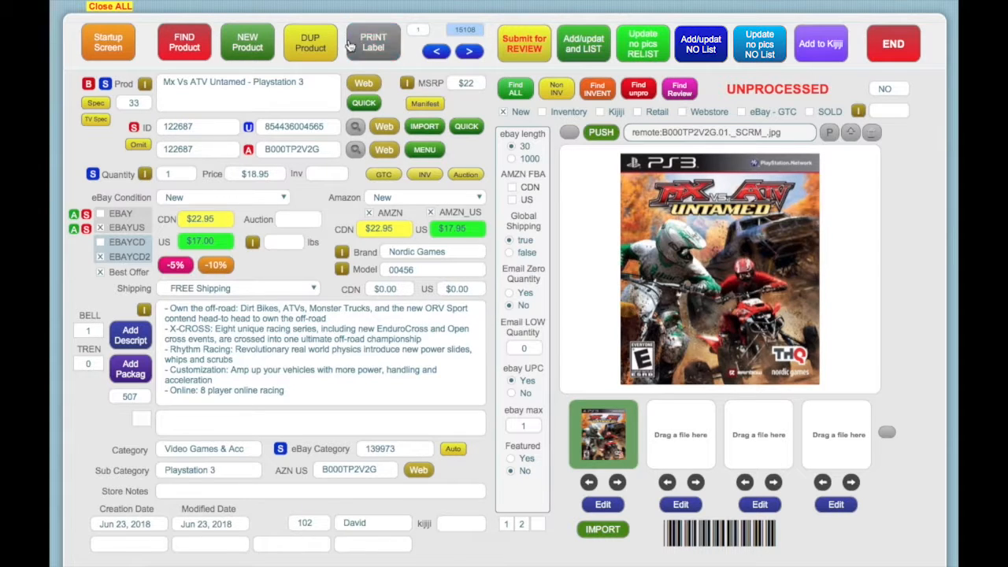
click(315, 85)
text(SEALED)
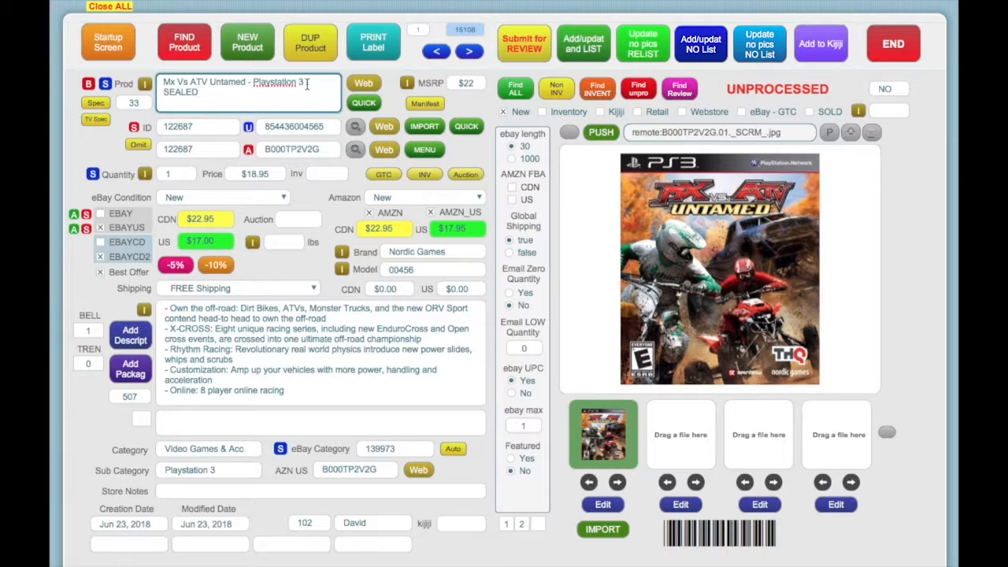
Step: Print the product's label with In Store as its inventory location, and add and list the game
click(375, 44)
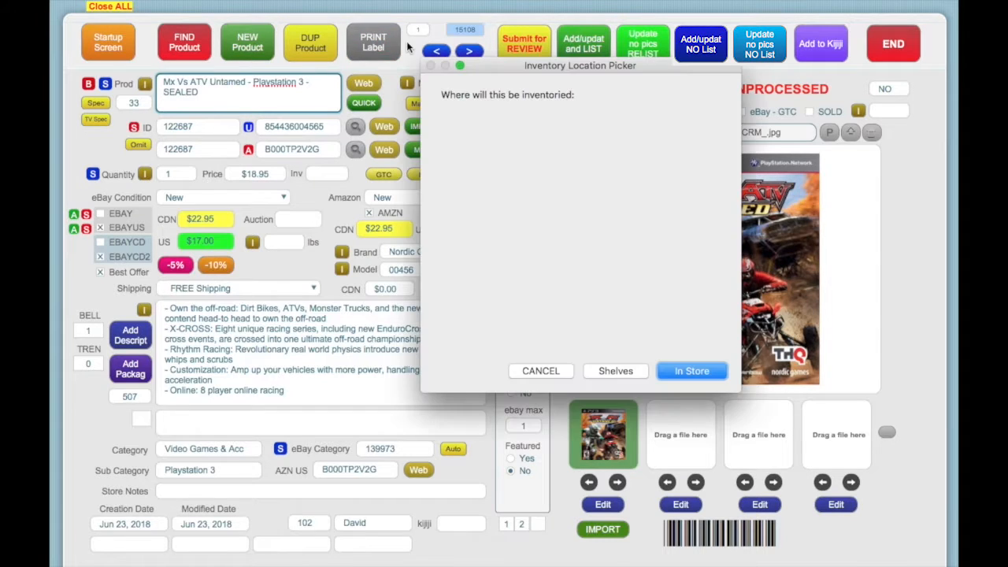
click(694, 371)
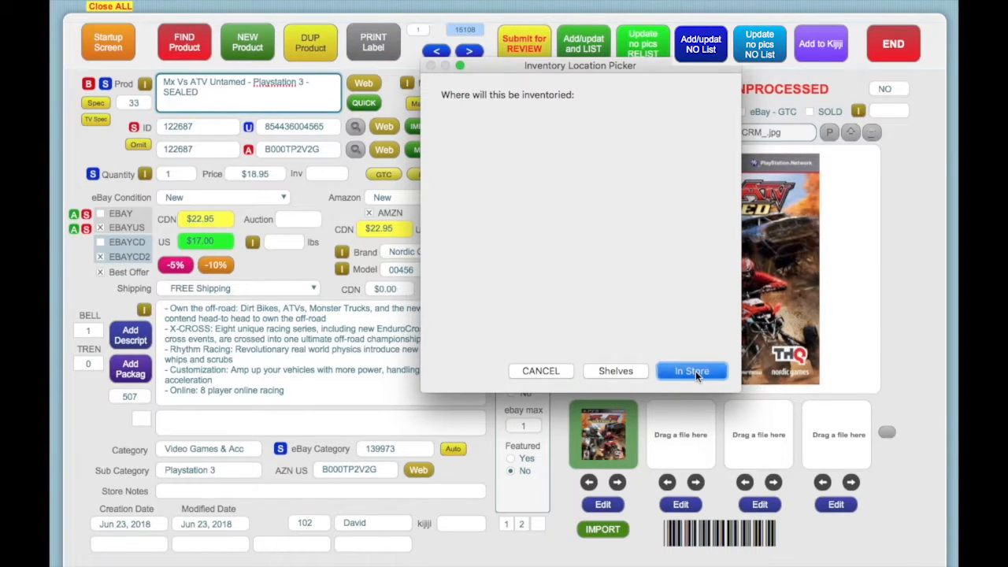
click(583, 45)
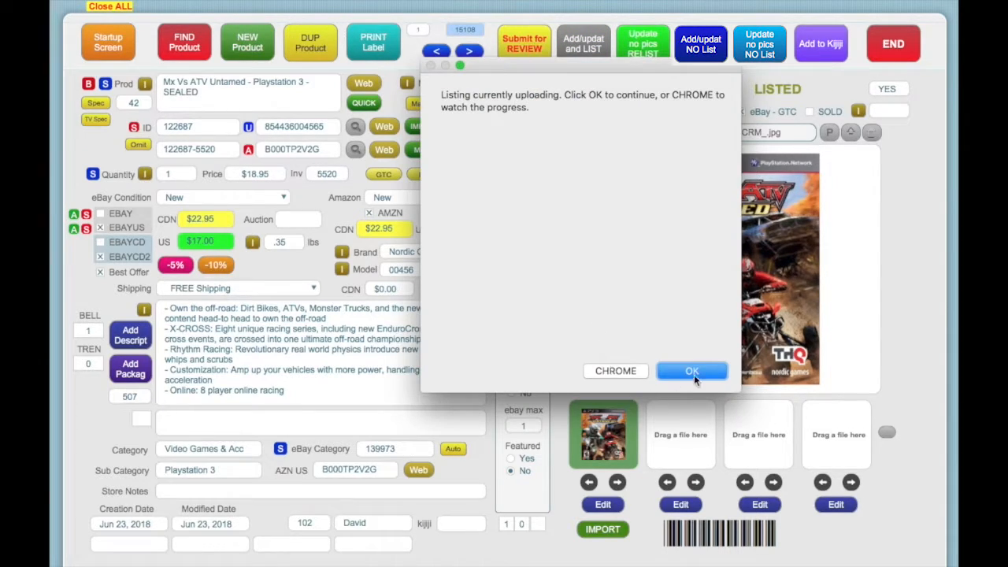
click(694, 369)
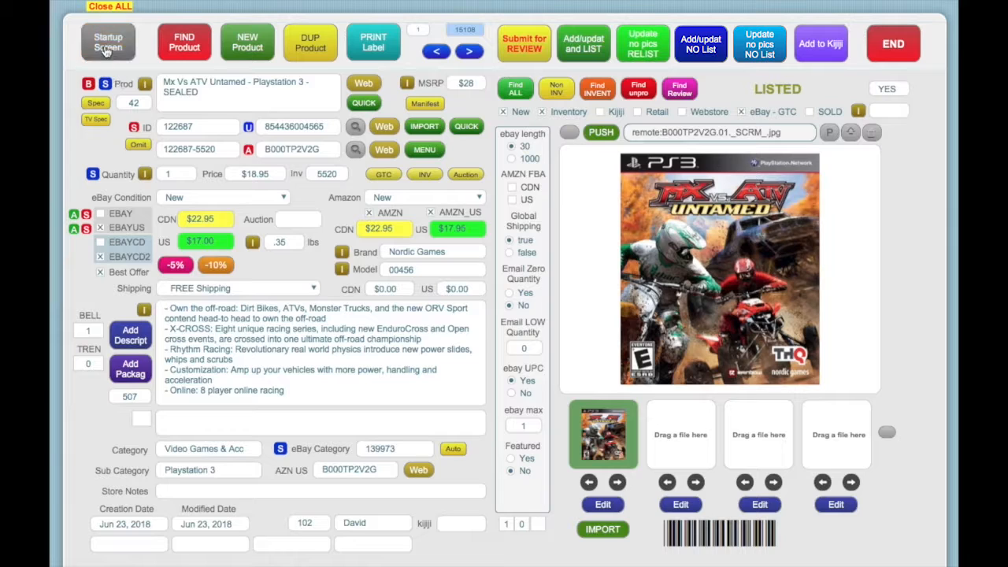
Step: View the spec sheet of the Coxreels 117-3-250 hose reel without printing it, and close the sheet
click(108, 41)
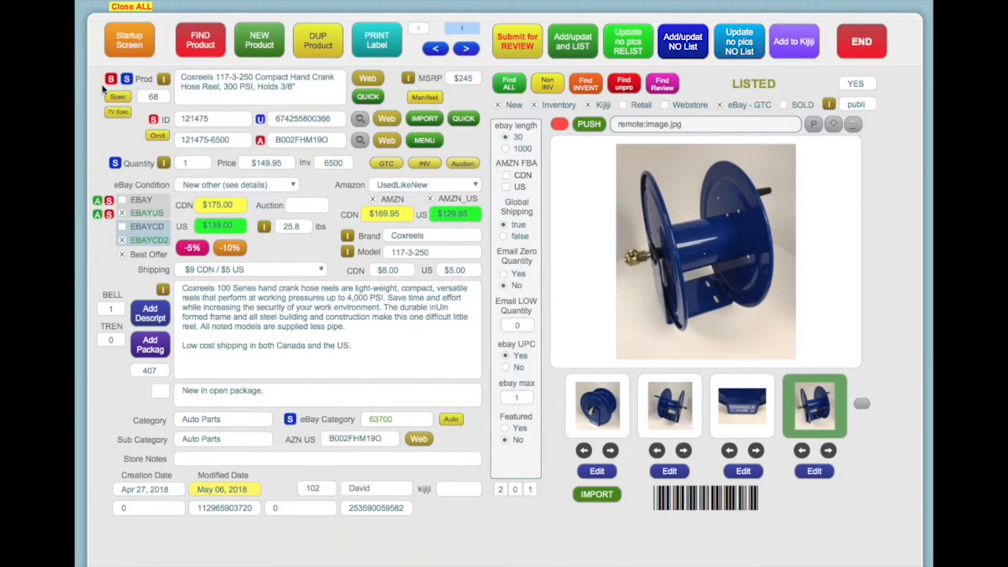
click(117, 97)
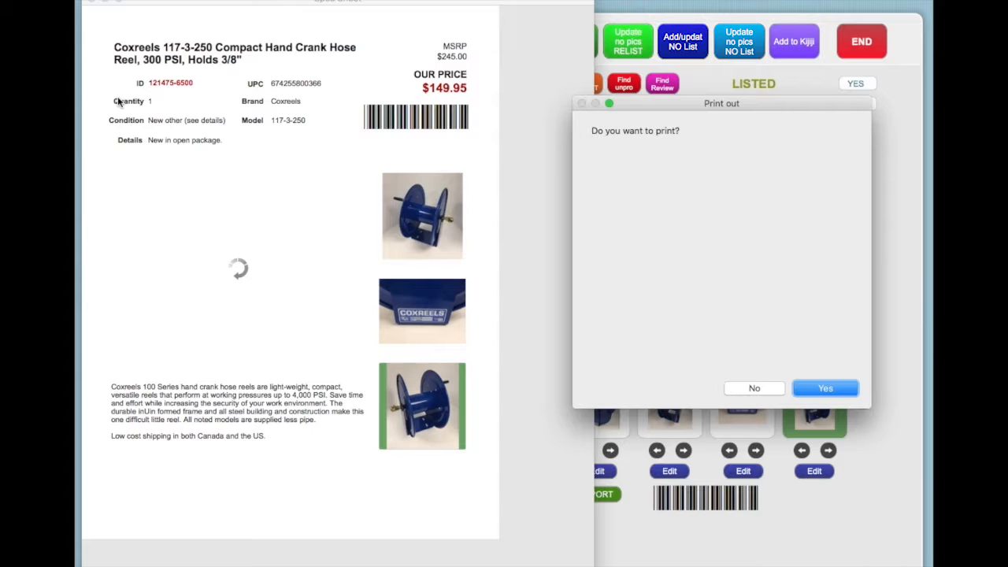
click(748, 387)
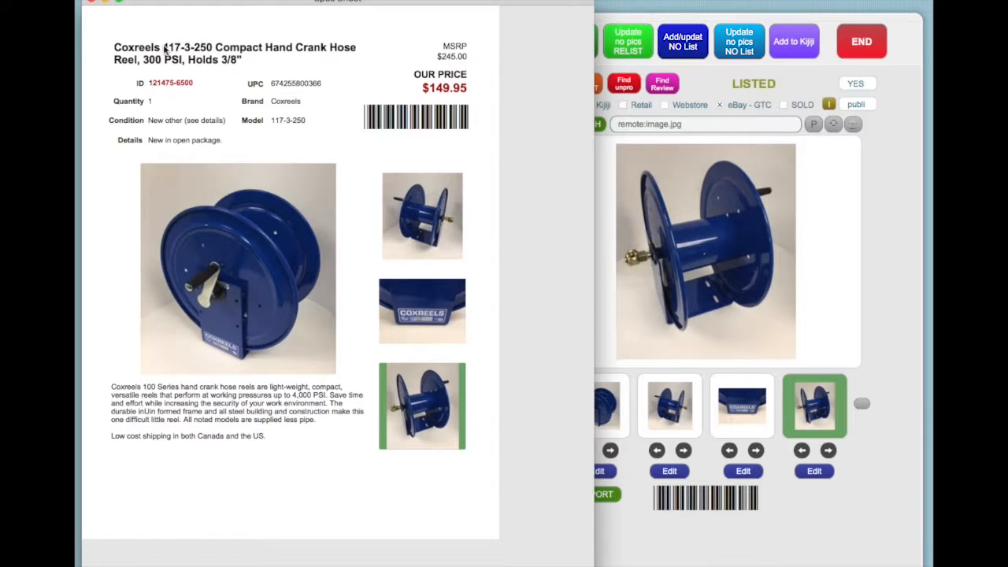
click(92, 3)
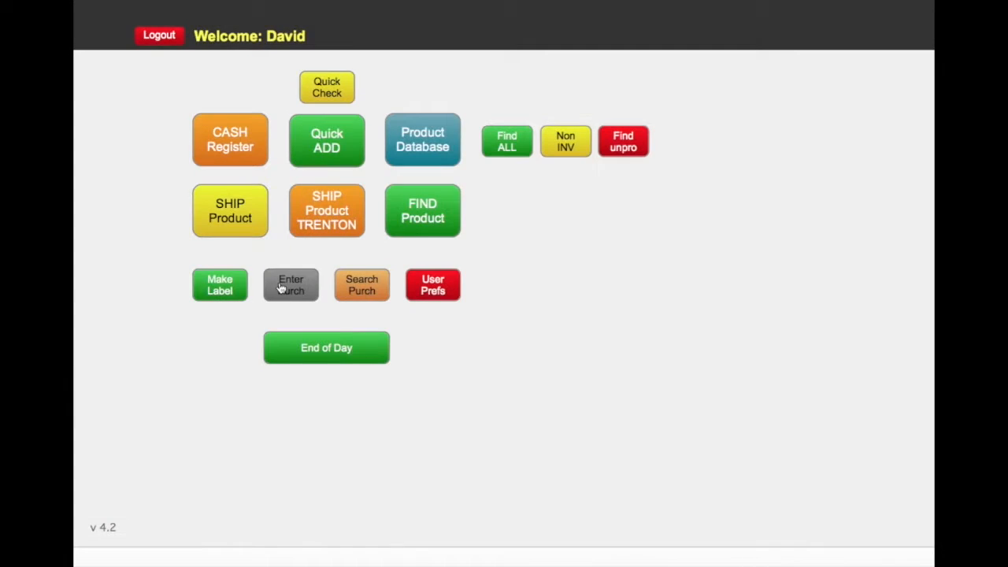
Step: Start a new purchase entry with its purchase ID and a purchase price of 260
click(283, 287)
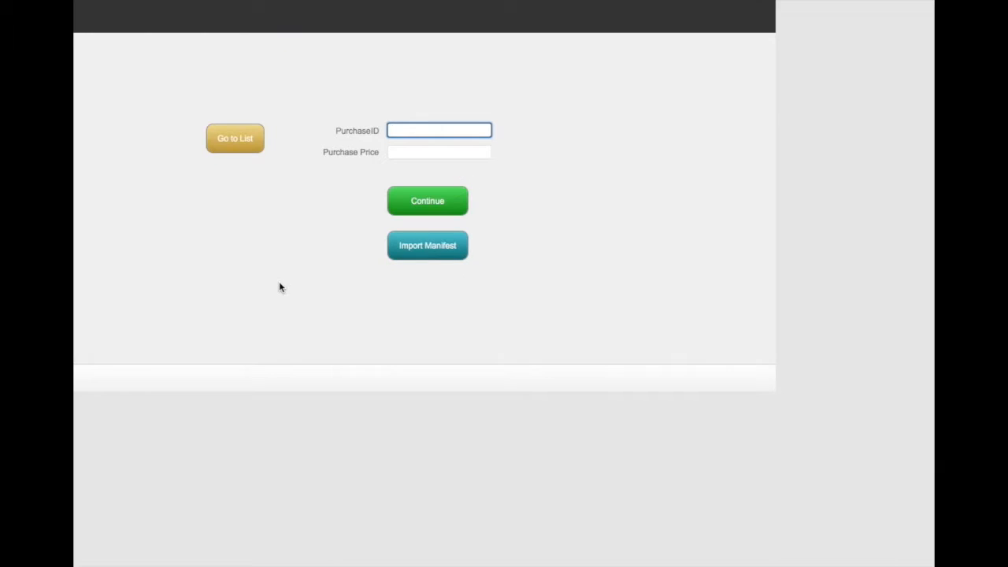
text(658690)
key(Tab)
text(260)
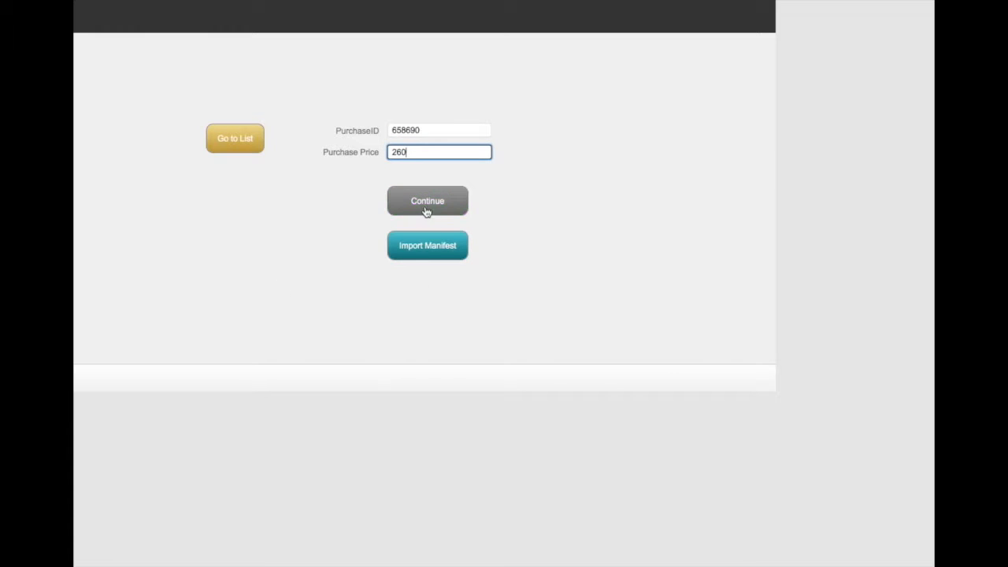
click(425, 202)
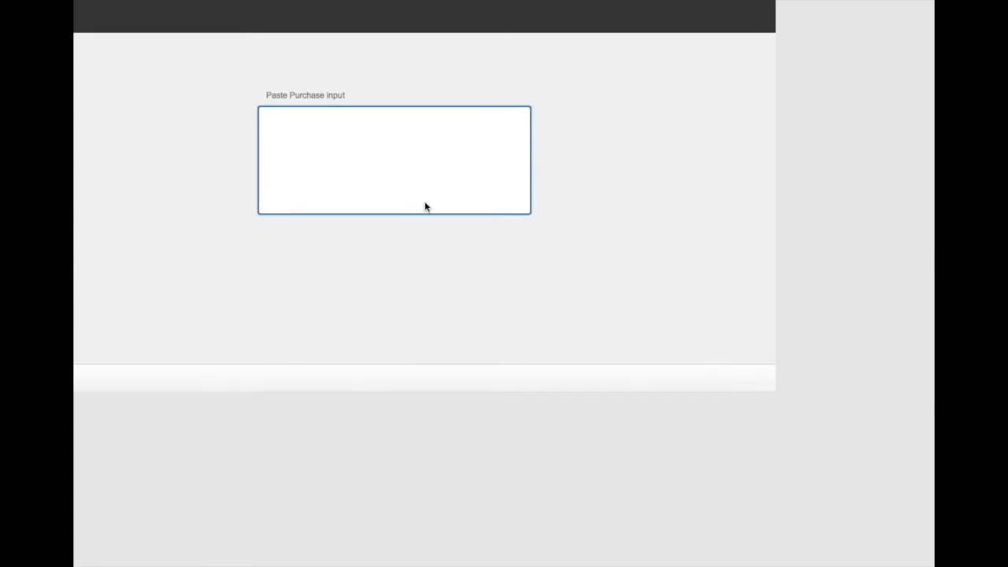
Step: Copy the product rows from the manifest web page, paste them as the purchase input, and finish entering items
key(super+Tab)
key(super+Tab)
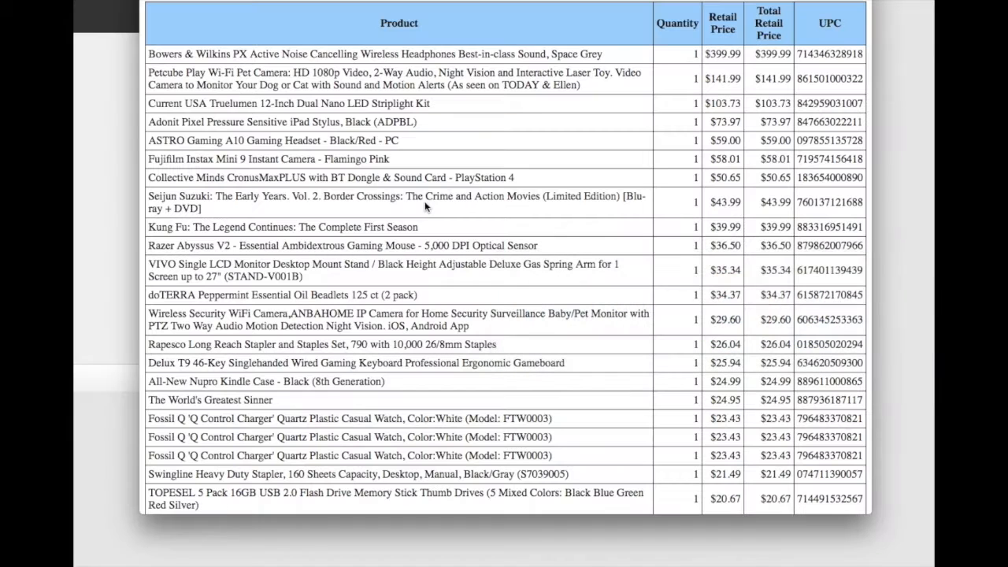
drag(148, 53, 864, 480)
key(super+Tab)
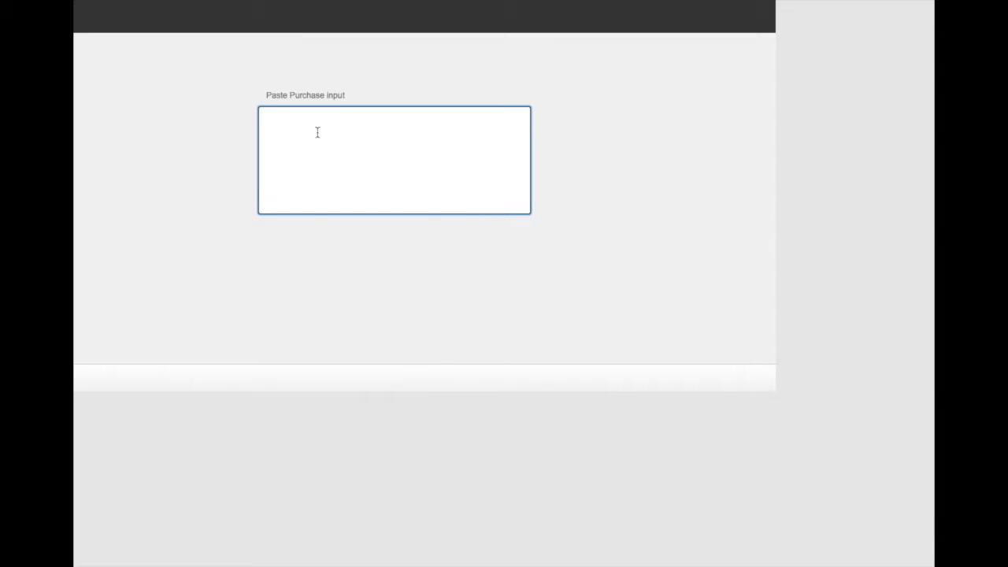
key(super+v)
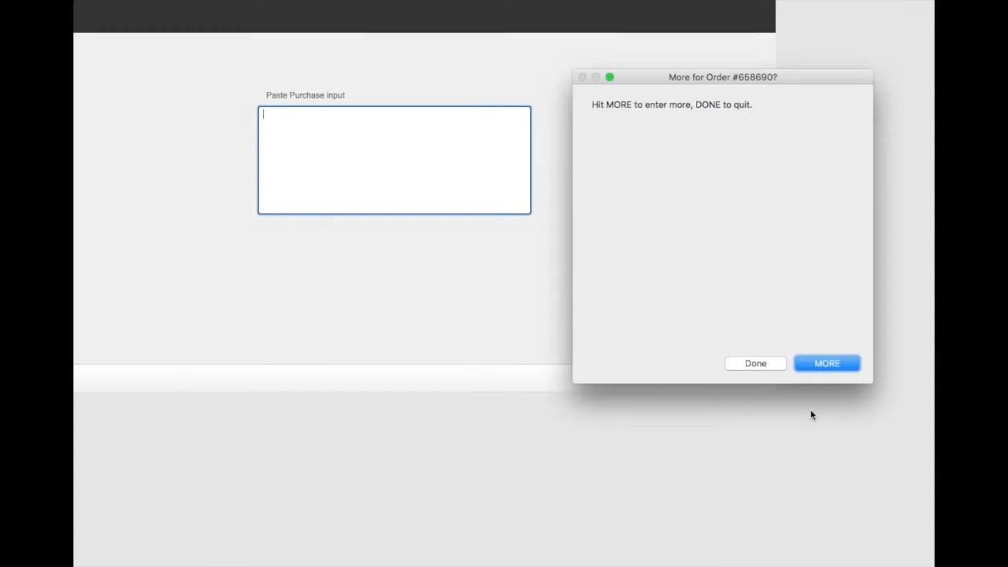
click(756, 364)
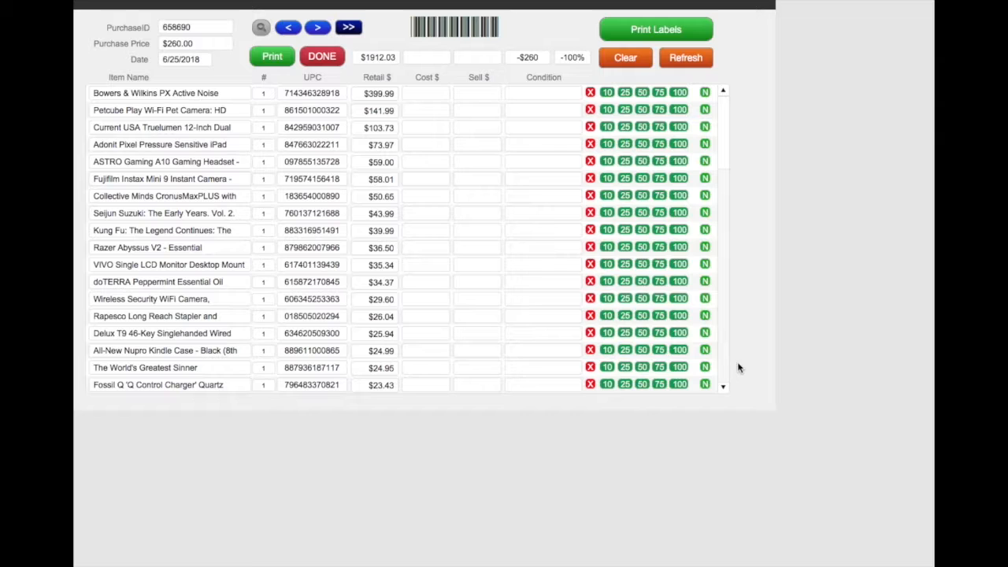
Step: Set the cost to 100 for the first item, 50 for the second, 25 for the next four, and 10 for the following two
click(682, 93)
click(643, 110)
click(624, 128)
click(625, 146)
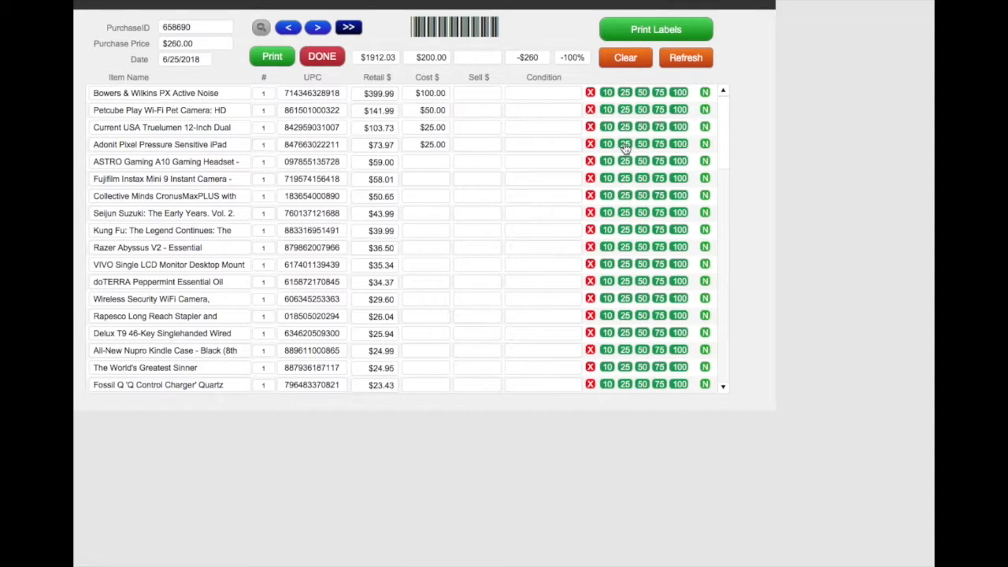
click(625, 162)
click(623, 179)
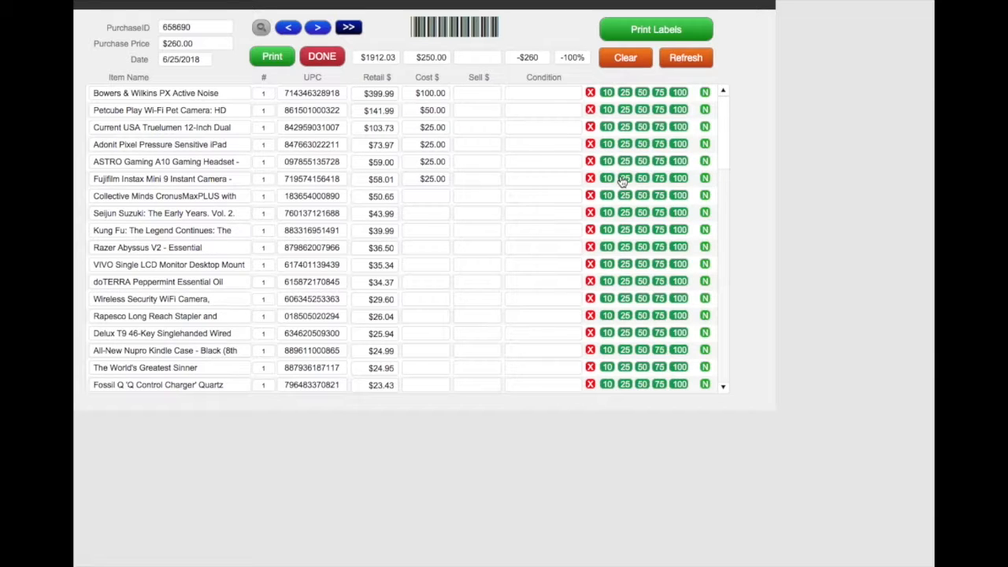
click(609, 197)
click(607, 214)
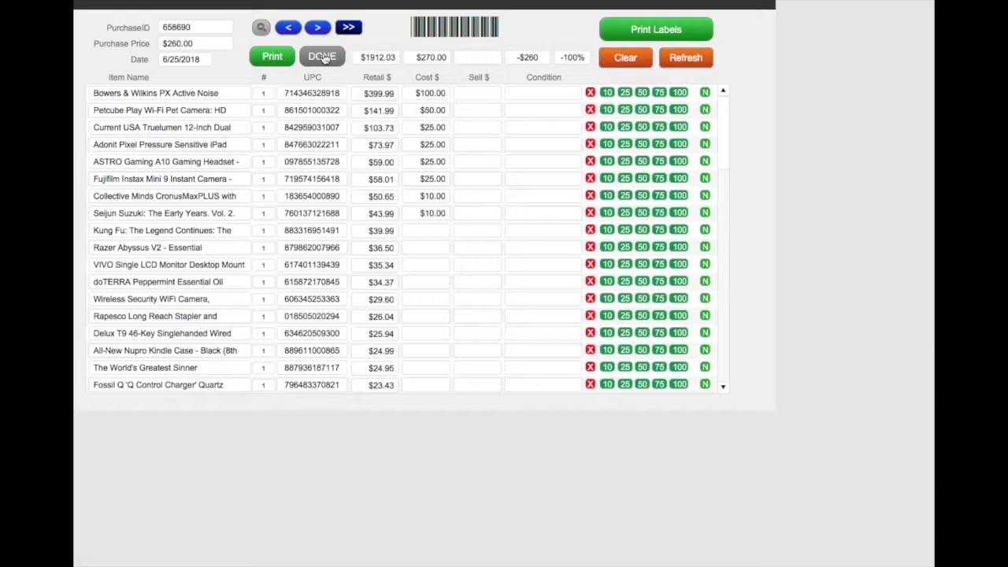
Step: Print the purchase's label on the DYMO LabelWriter 450 Turbo, one copy of the current record
click(660, 30)
click(820, 365)
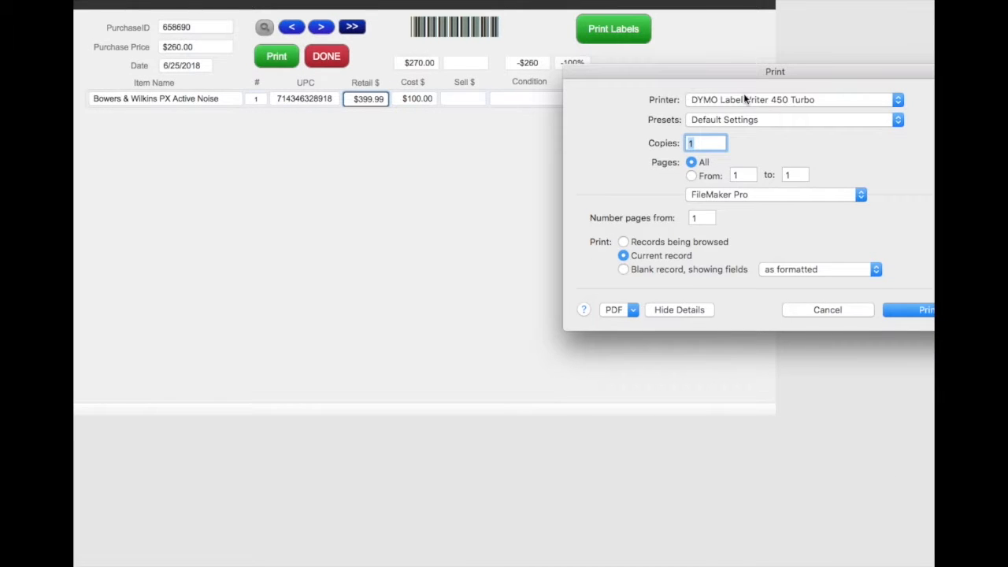
click(898, 311)
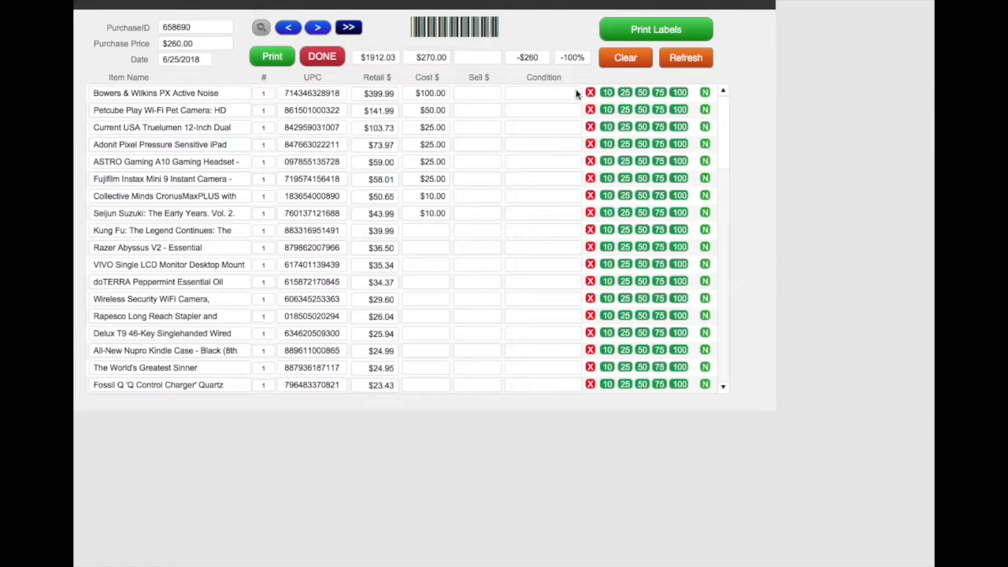
Step: Set the Bowers & Wilkins headphones' condition to Used and create a product record from that purchase row
click(321, 58)
click(541, 92)
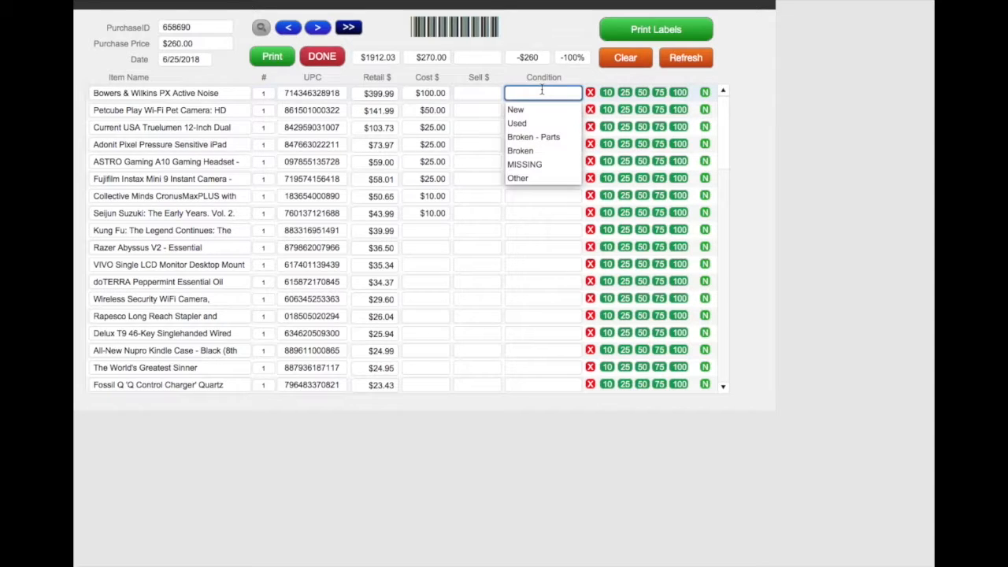
click(528, 126)
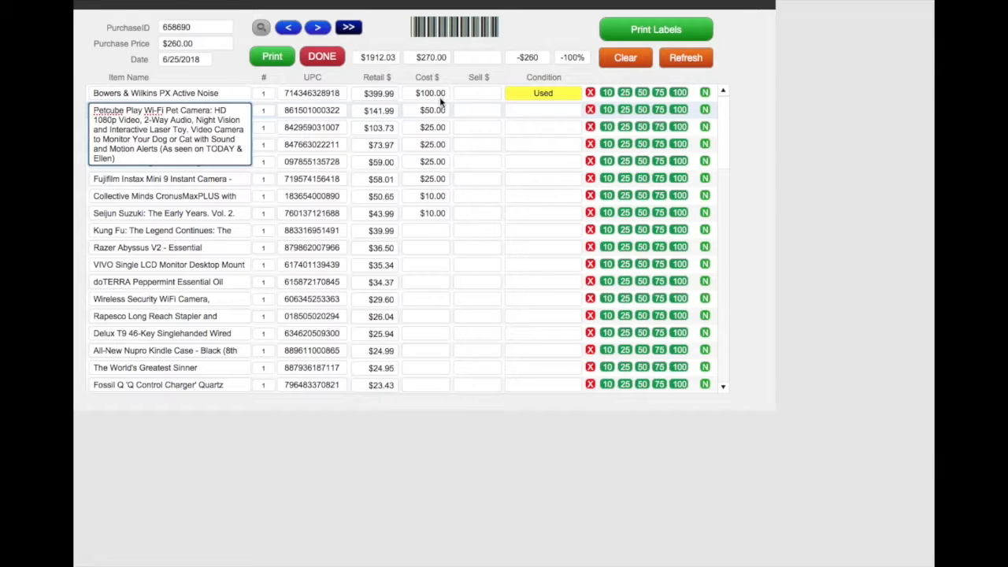
click(705, 93)
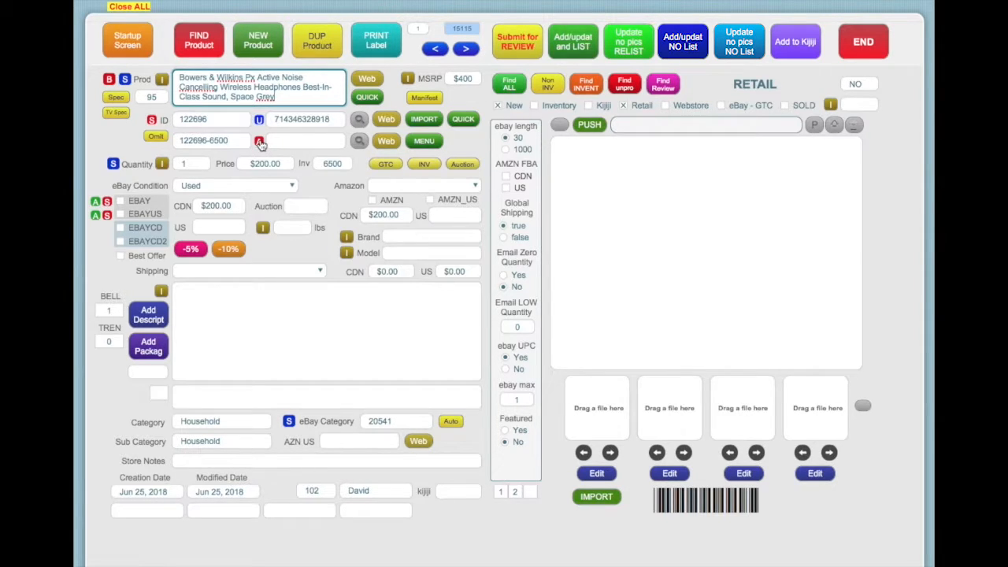
Step: Look up the headphones' UPC on Amazon.ca to check the product and its prices, and close the lookup window
click(387, 119)
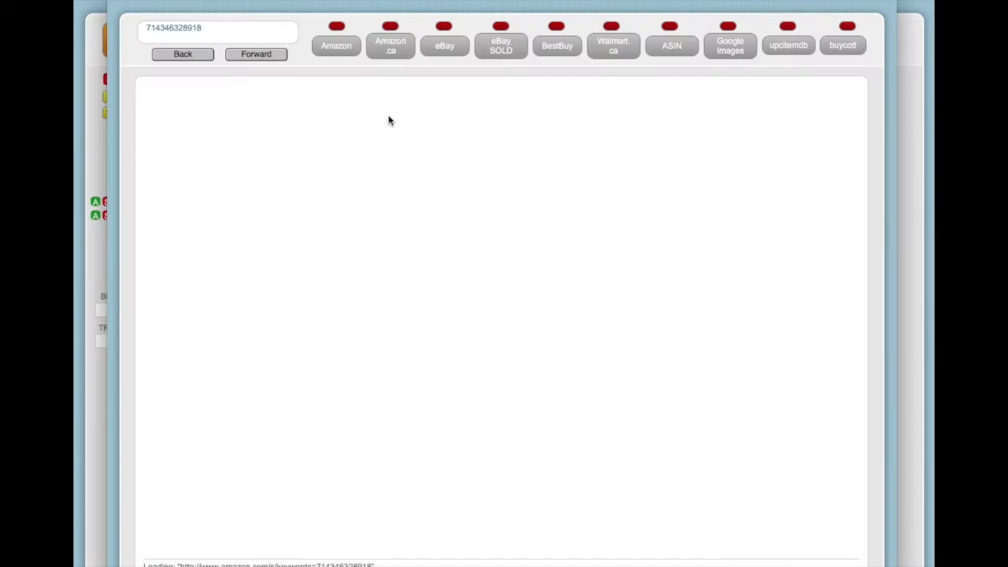
click(384, 49)
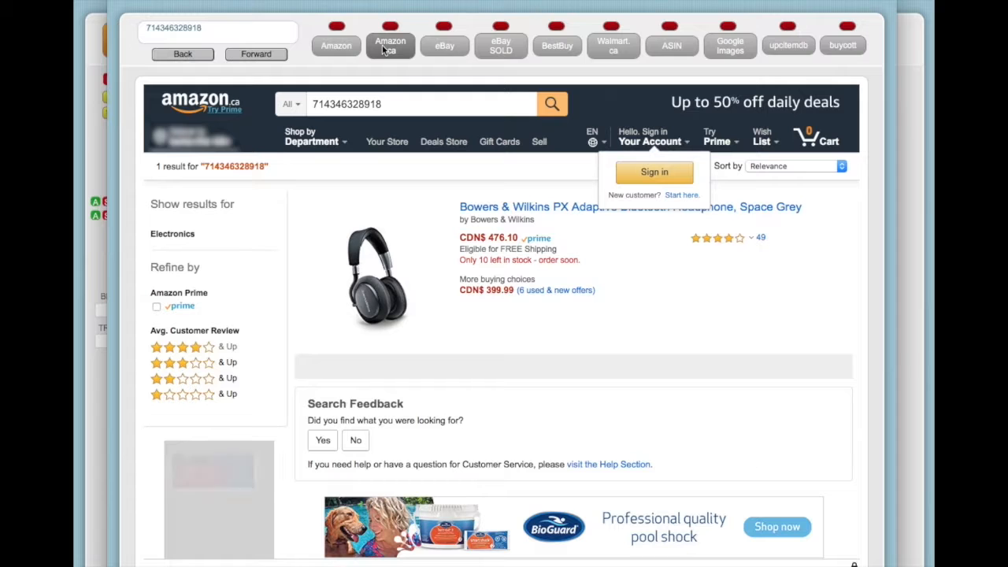
key(super+w)
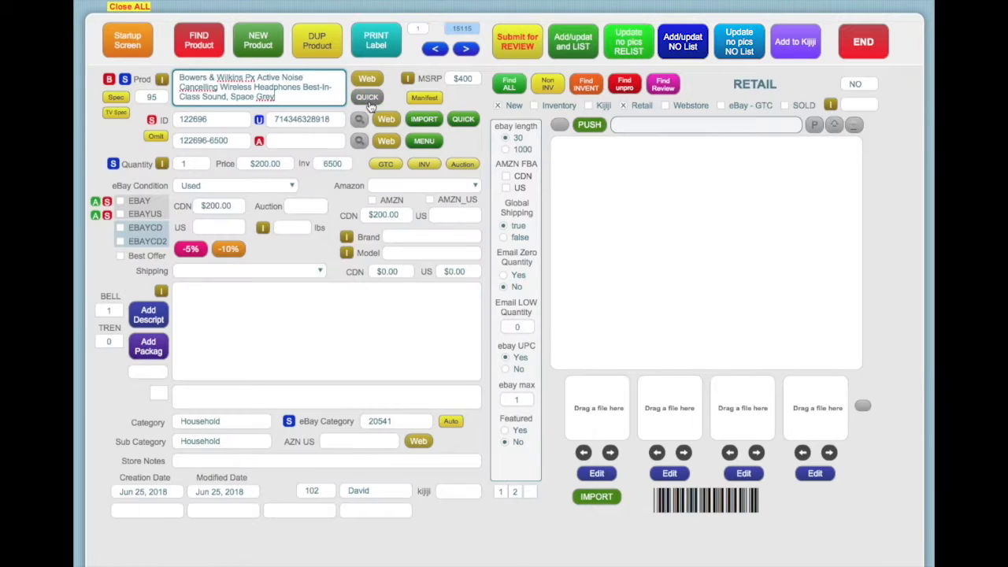
Step: Fill in the headphones' Amazon ID, brand Bowers & Wilkins, model FP39683 and description from the imported product data
click(259, 143)
click(347, 238)
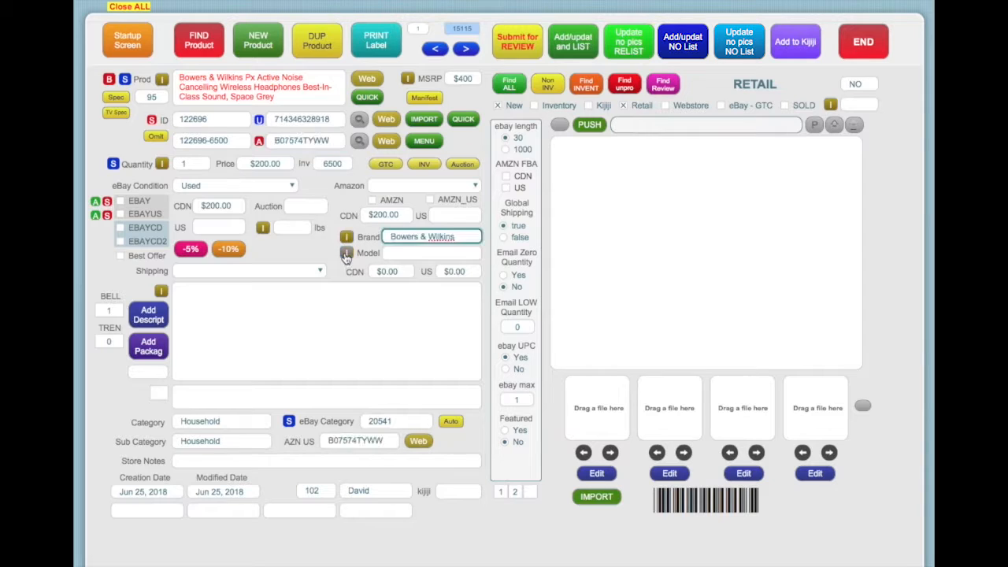
click(346, 253)
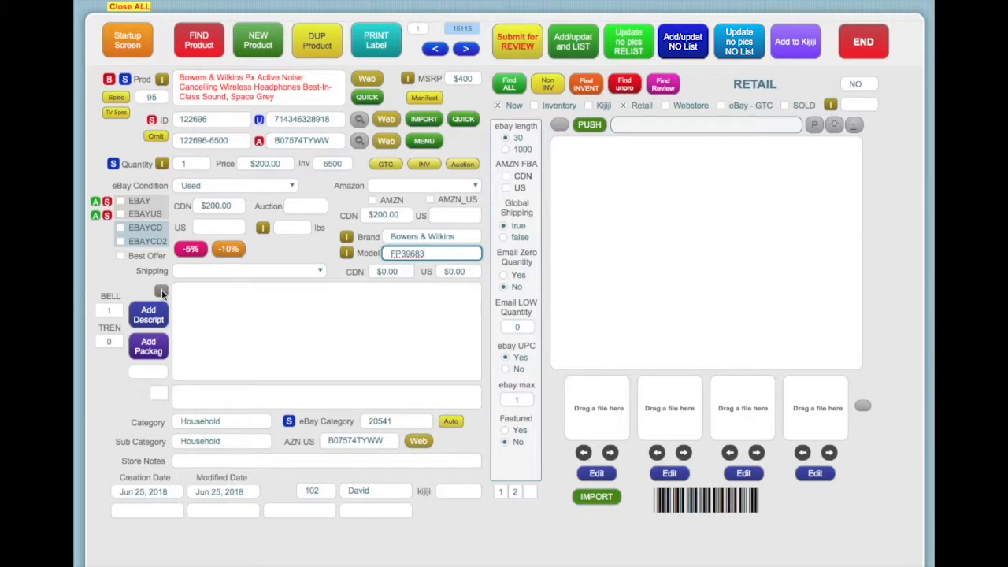
Step: Set the headphones' category to Electronics and the sub category to Headphones
click(201, 423)
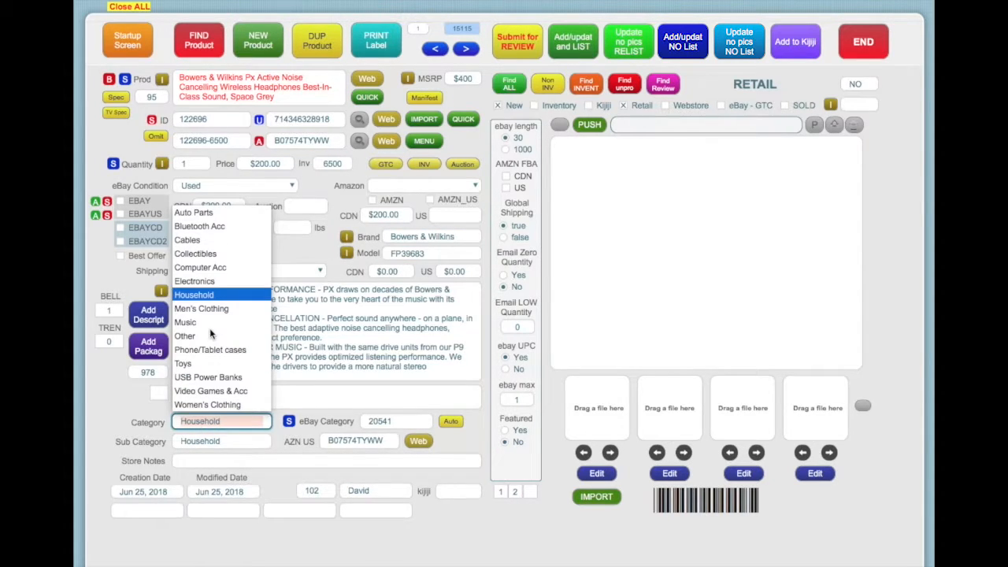
click(213, 282)
click(208, 441)
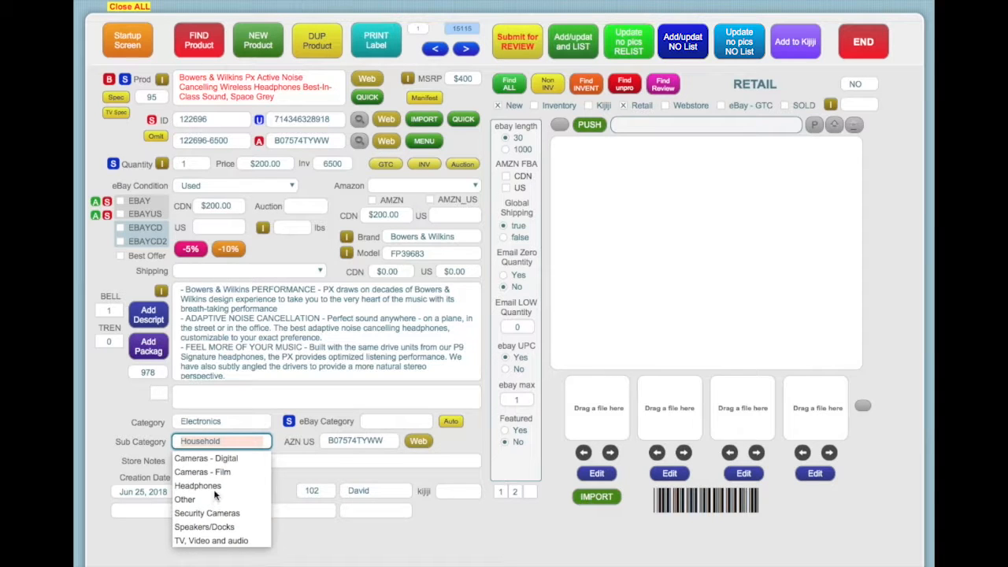
click(211, 488)
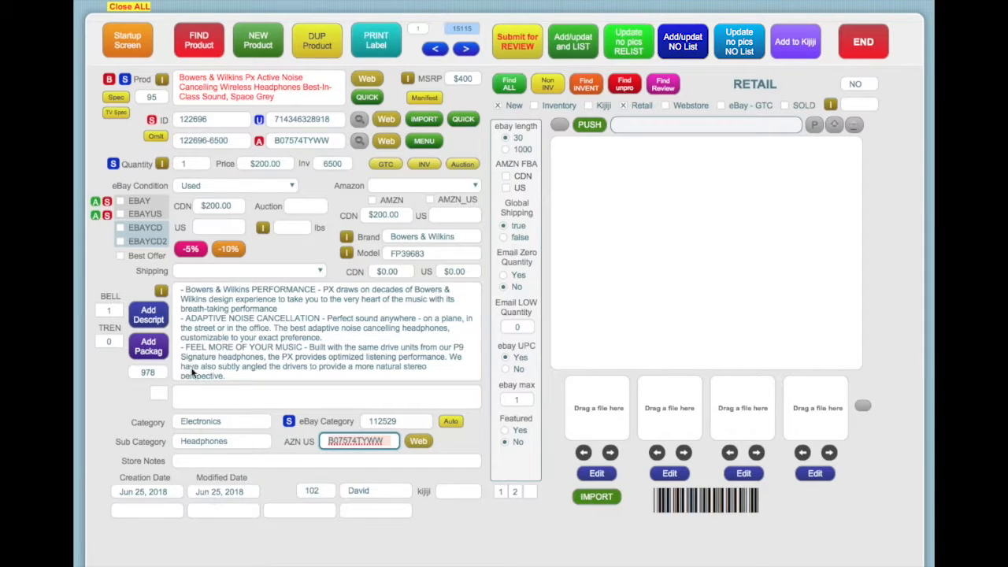
Step: Set the headphones' shipping to $9 CDN / $5 US and their Amazon condition to UsedVeryGood
click(207, 271)
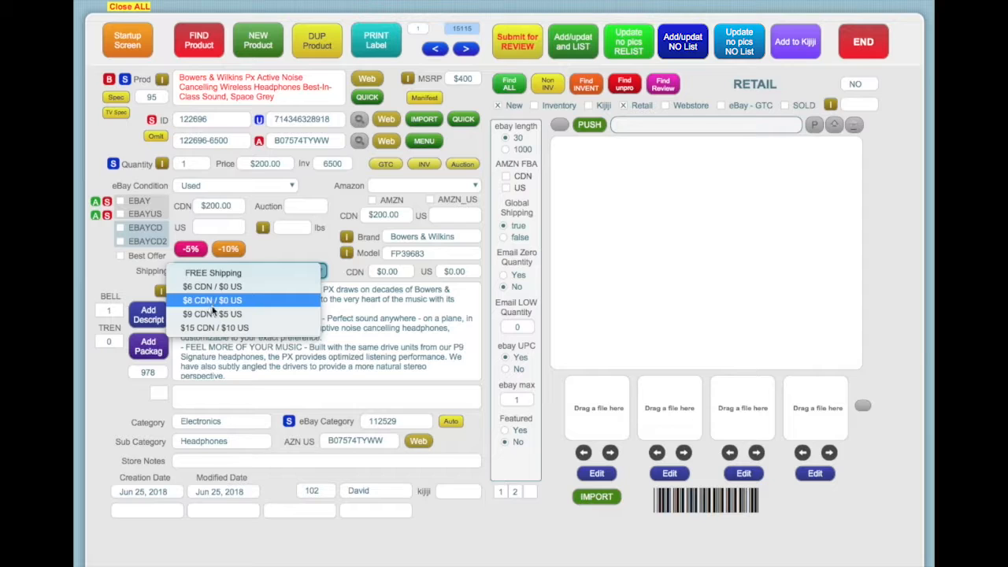
click(235, 314)
click(437, 186)
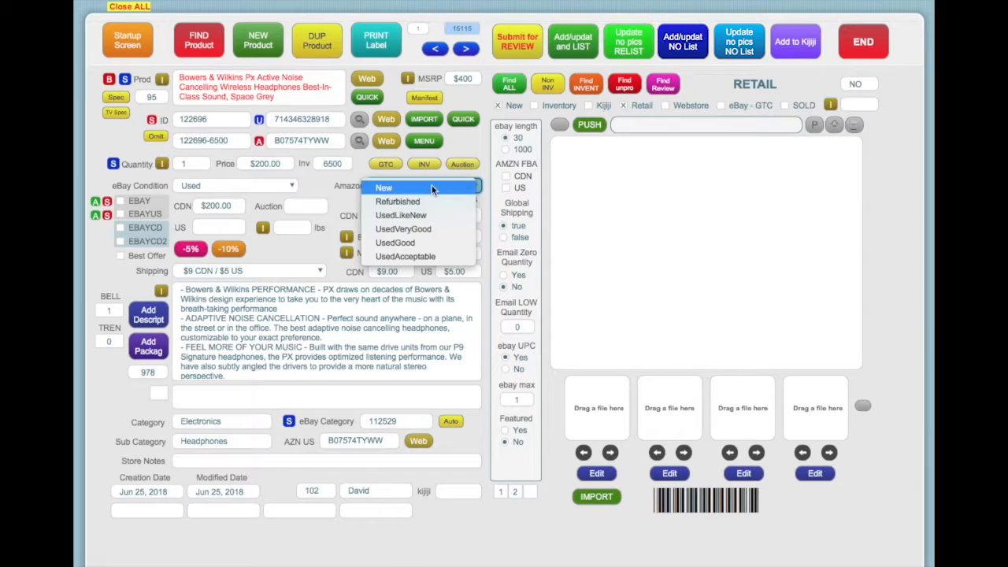
click(422, 231)
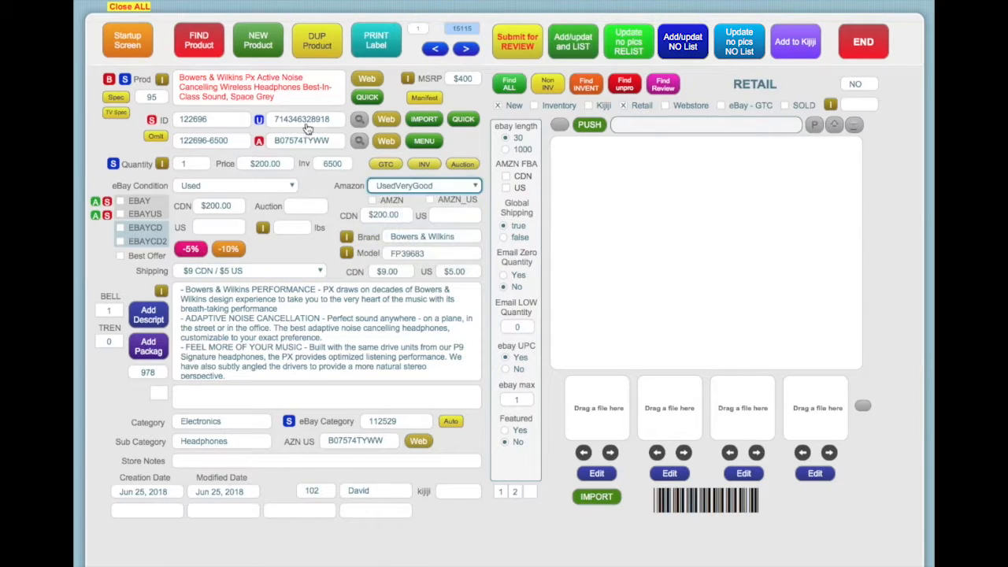
Step: Shorten the product title by removing "Best-In-Class Sound," and insert a hyphen before "Space Grey"
click(269, 85)
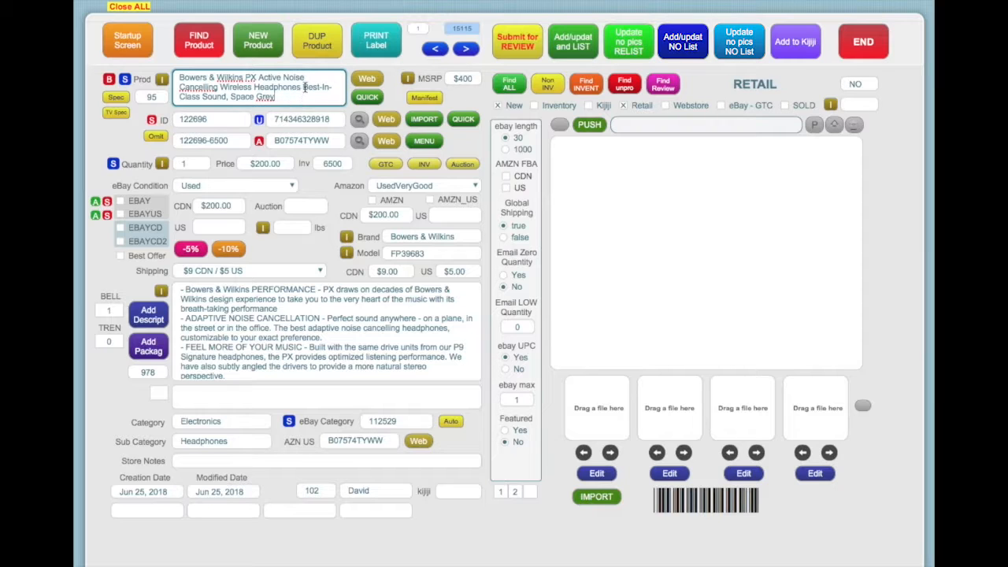
drag(303, 87, 230, 96)
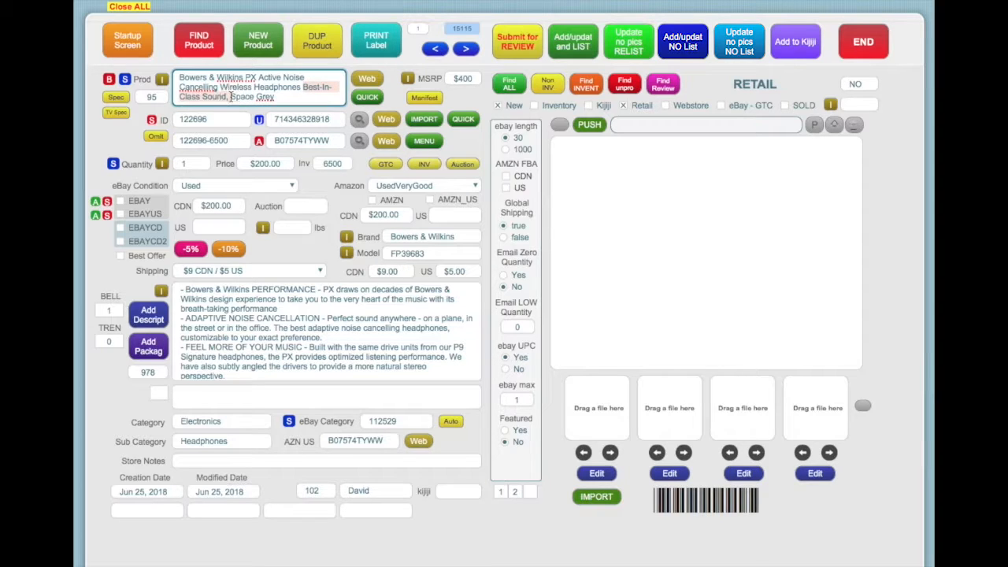
key(BackSpace)
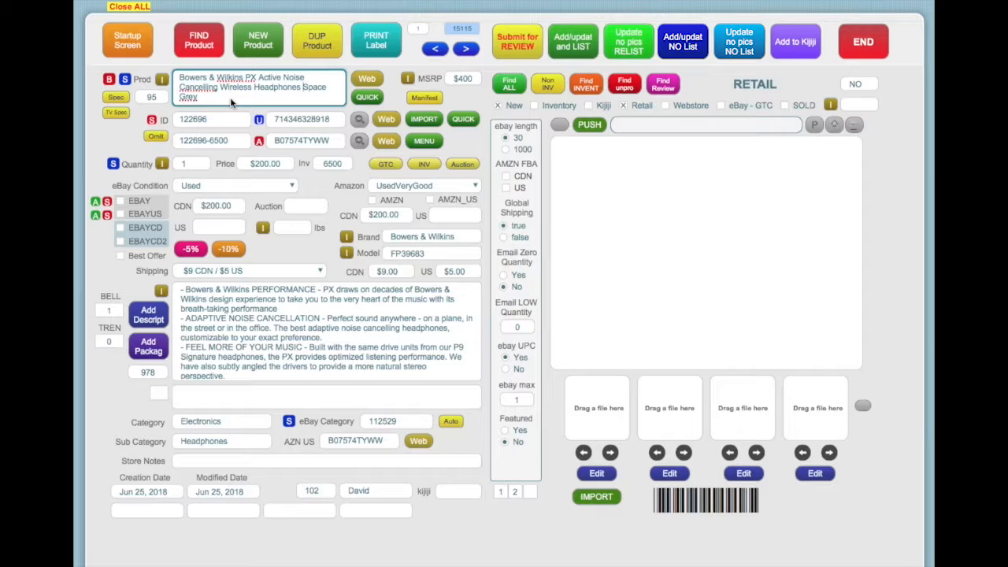
click(114, 138)
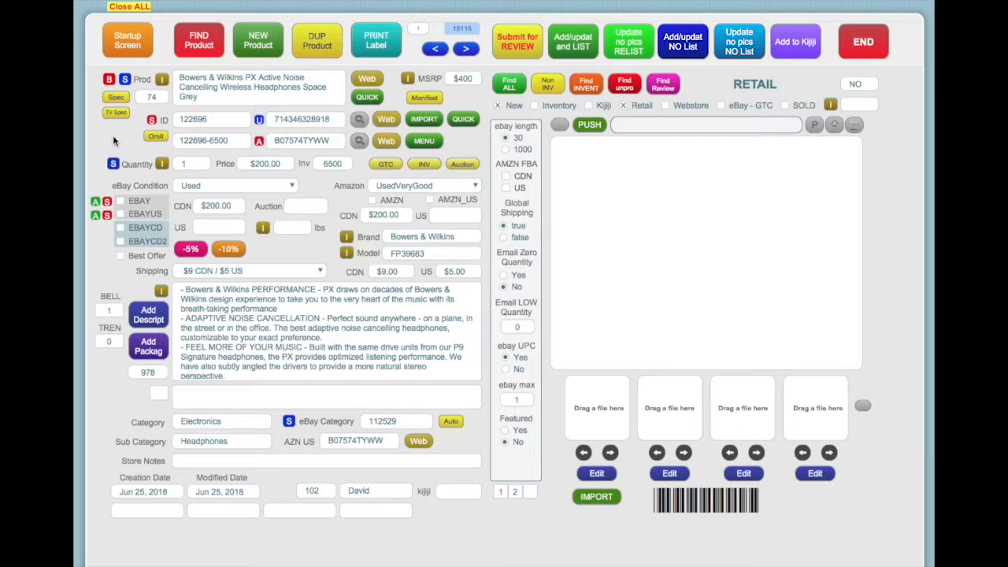
click(312, 99)
text(-)
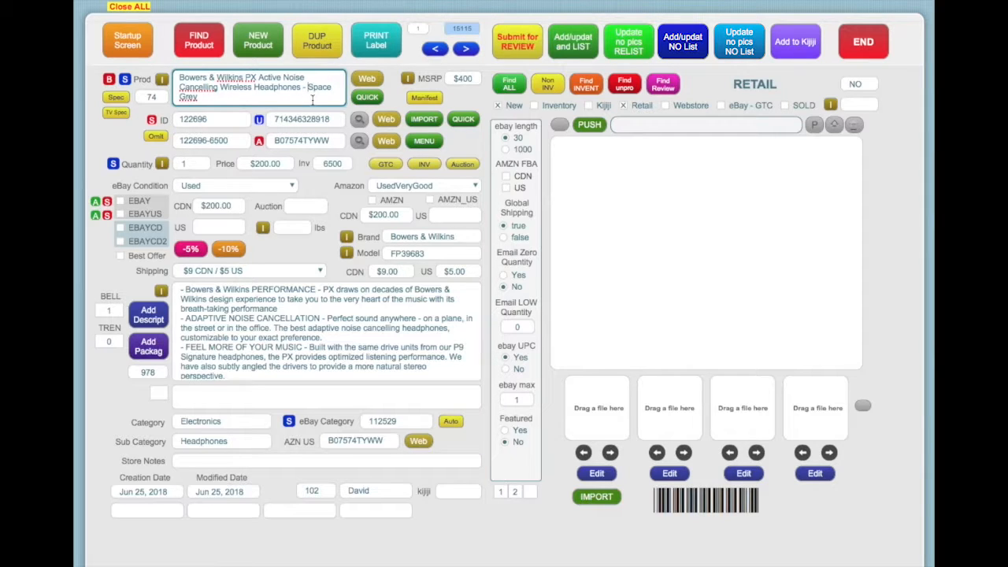
Step: Enable the EBAYUS, EBAYCD2 and Best Offer options for the headphones, accepting the autofilled US price
click(120, 214)
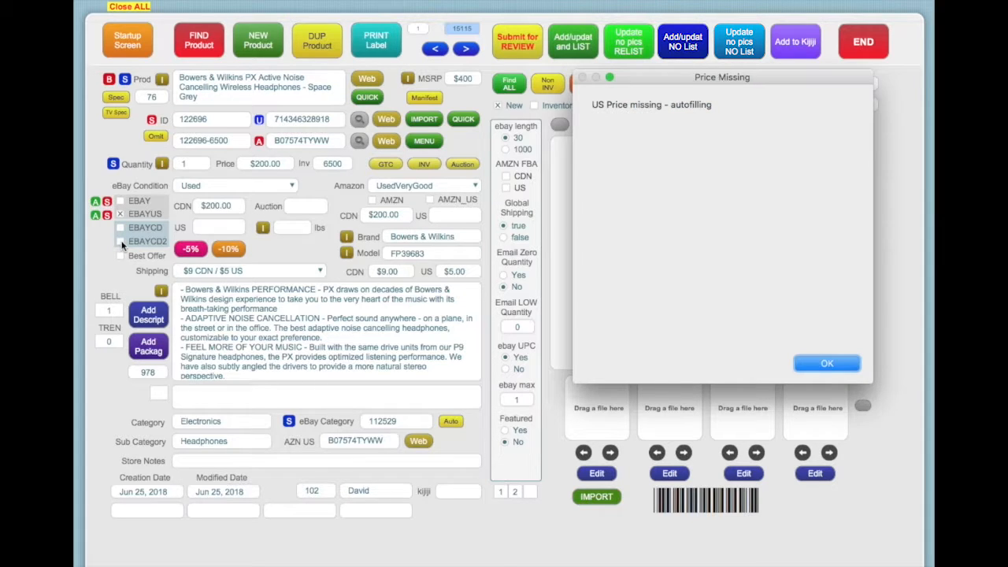
key(Return)
click(119, 242)
click(120, 255)
Step: Set the headphones' eBay US price to 279 and recalculate the eBay CDN price from it
click(234, 228)
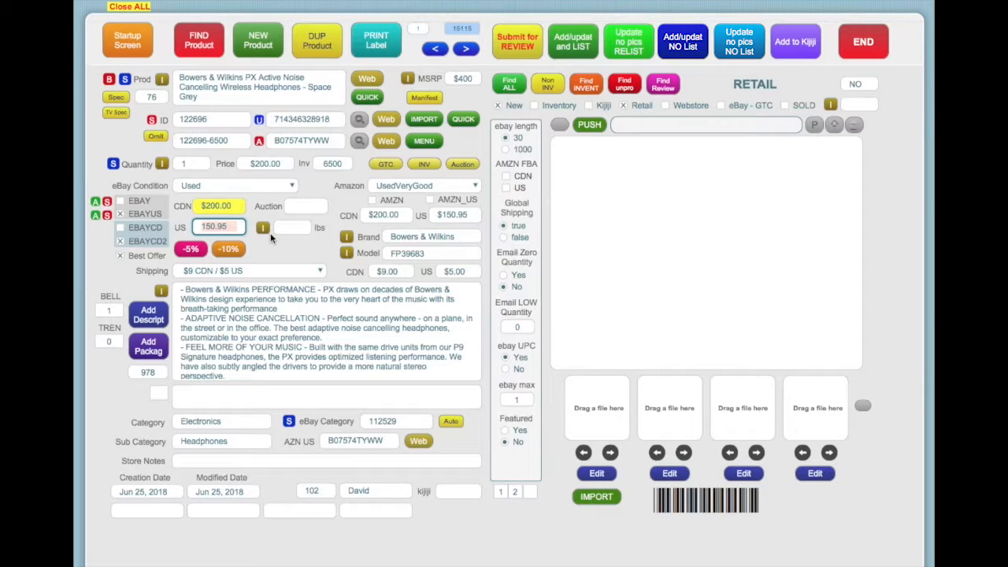
text(279)
click(184, 207)
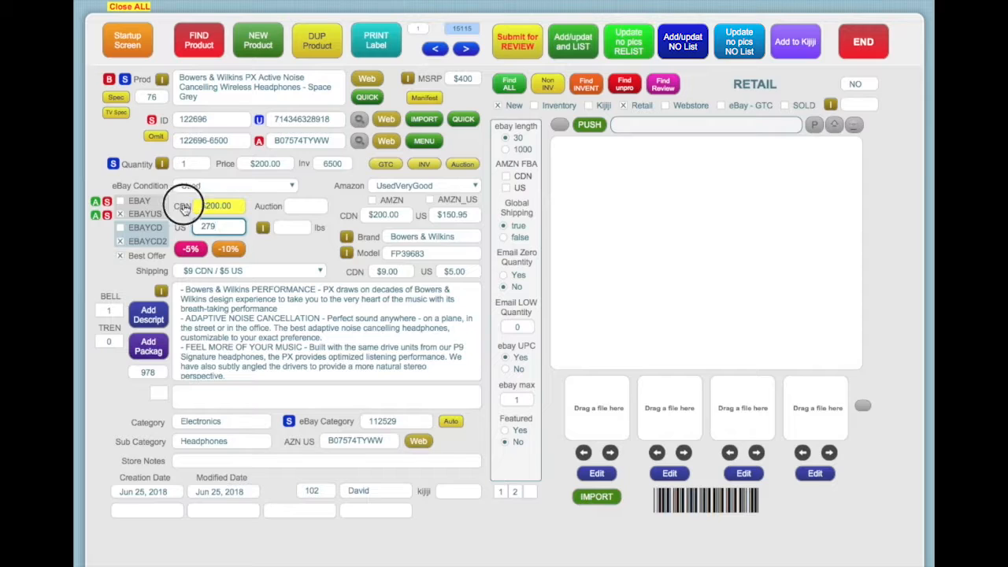
Step: Look up the headphones' Amazon ID on Amazon.com and examine the offers filtered to used condition
click(470, 214)
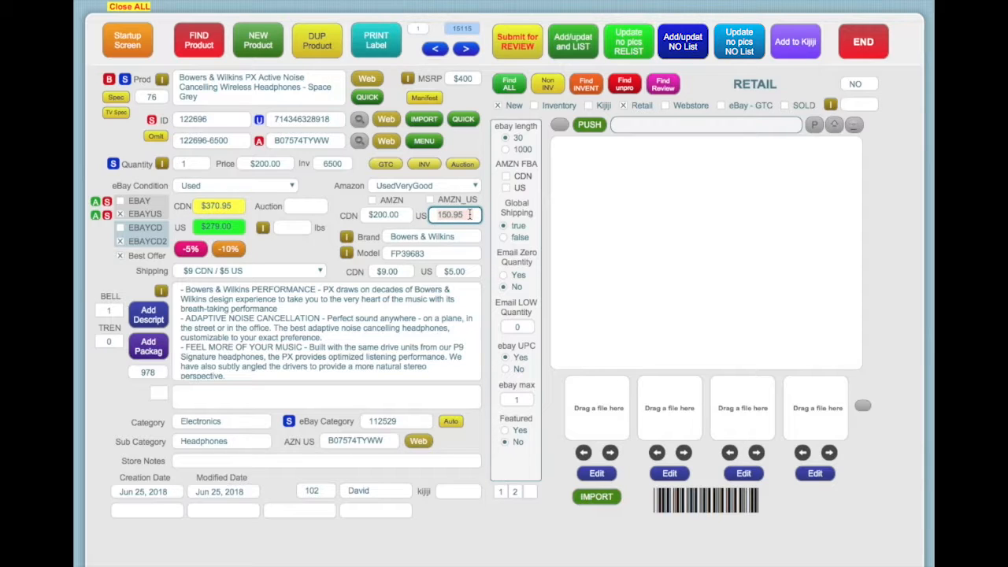
click(386, 141)
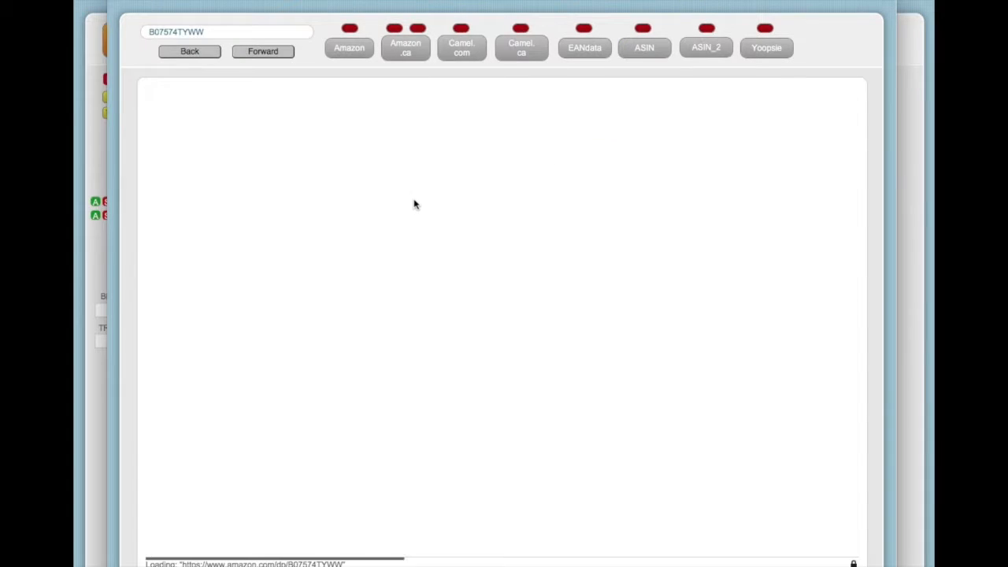
scroll(561, 428, down, 2)
scroll(562, 428, down, 10)
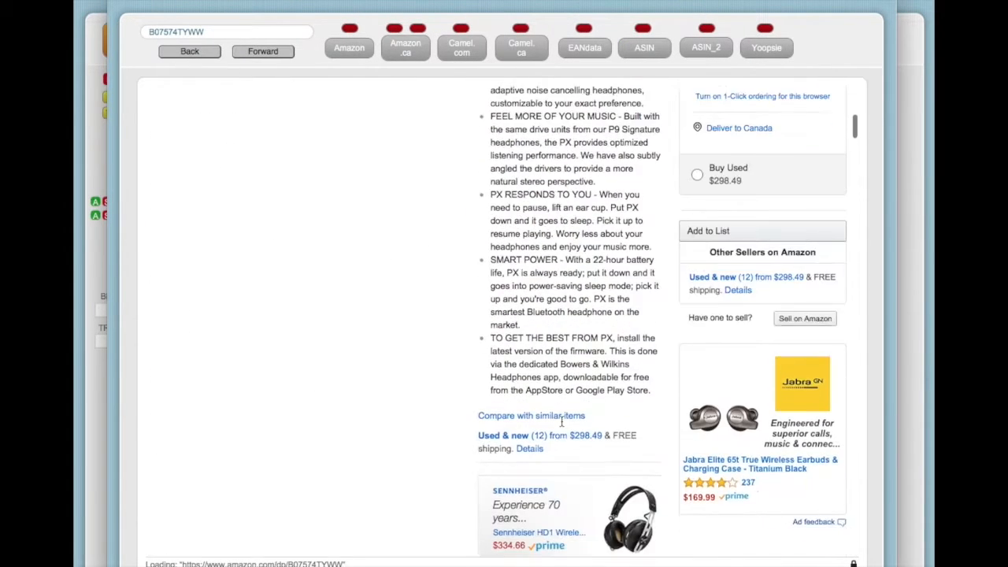
click(574, 413)
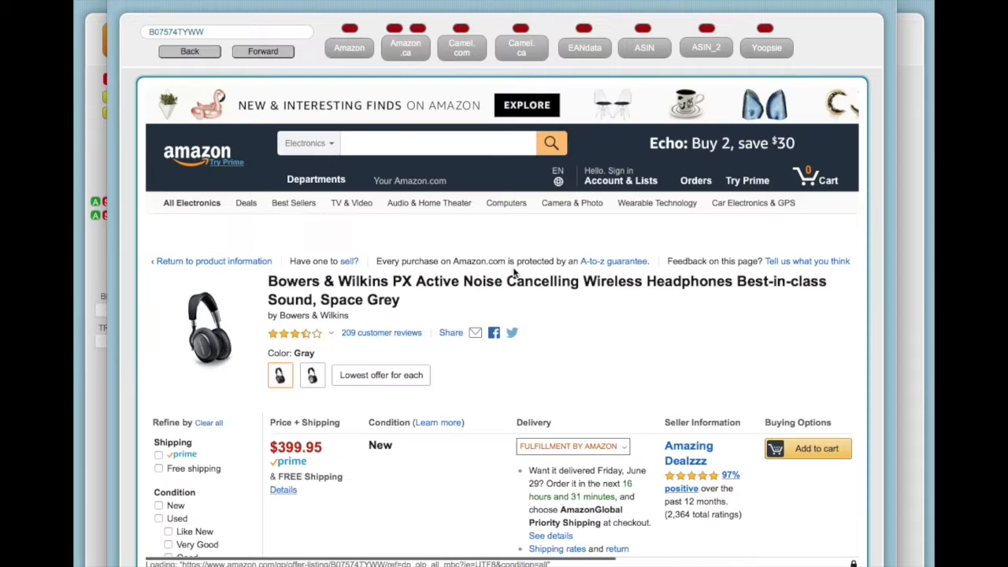
scroll(504, 303, down, 5)
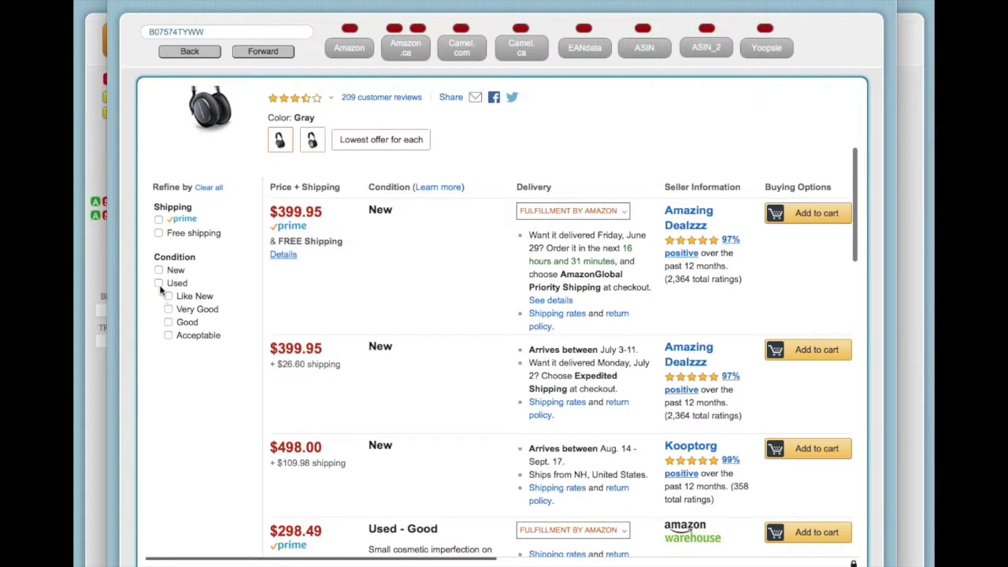
click(159, 283)
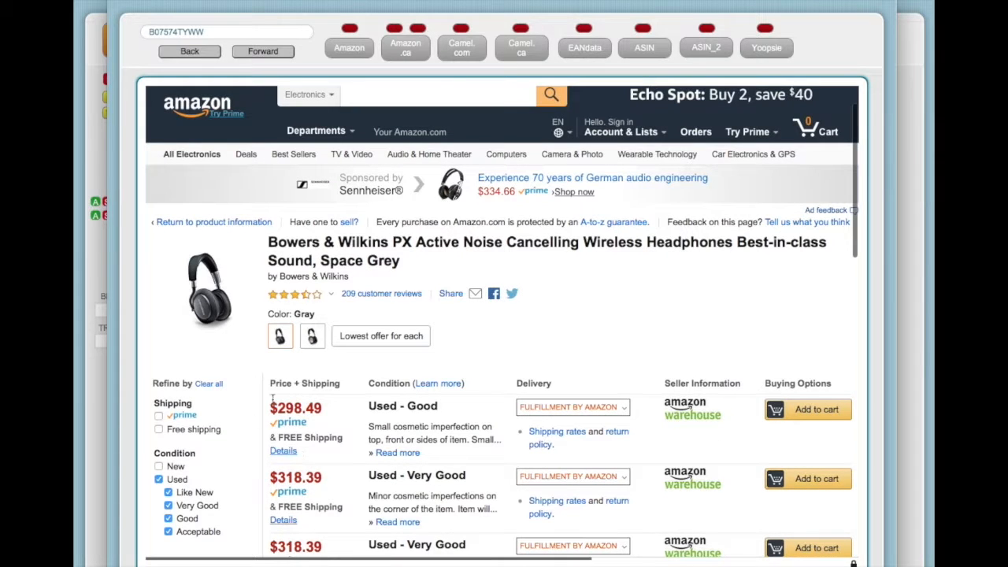
Step: Check the new and used offers for the headphones on Amazon.ca, and close the lookup window
click(417, 52)
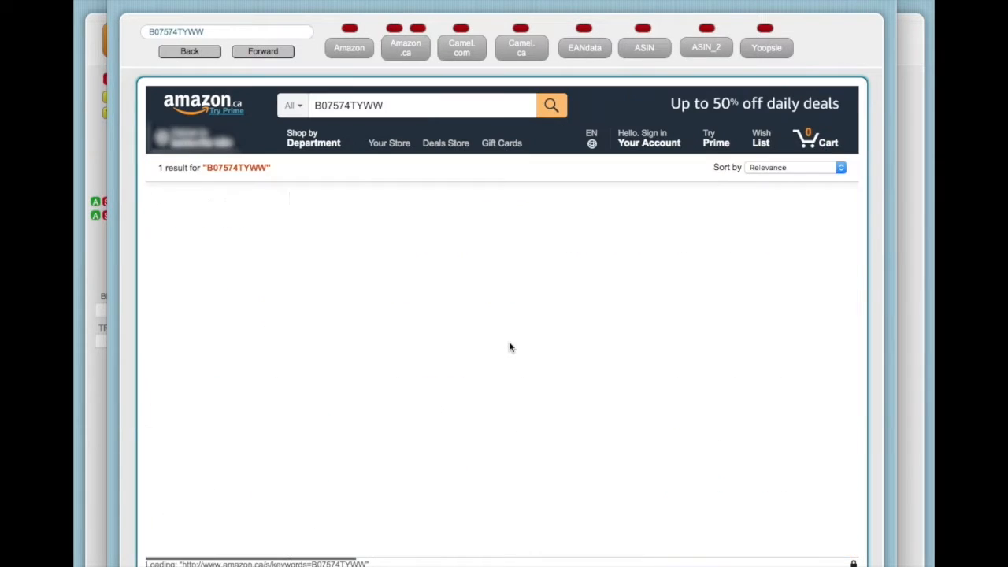
click(545, 292)
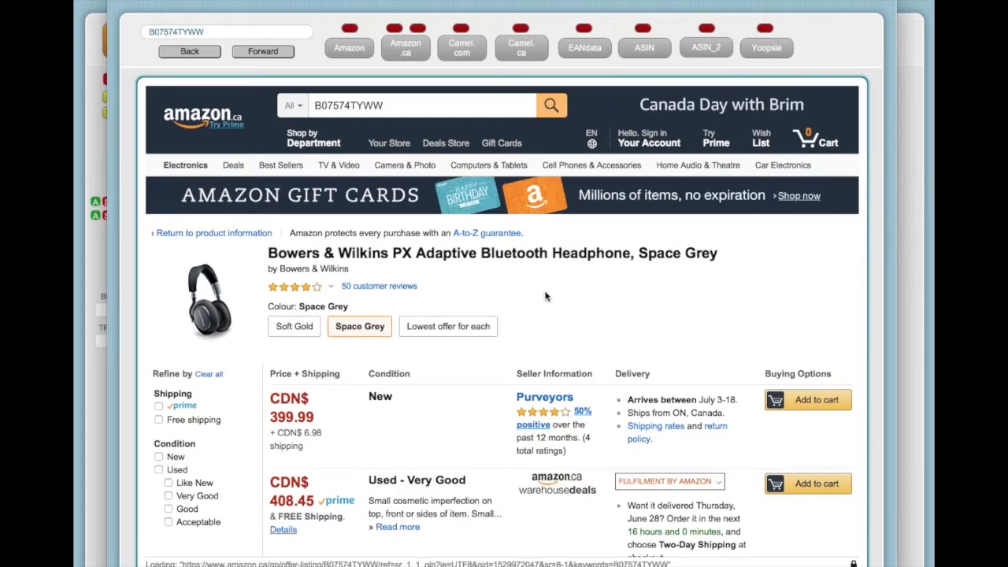
scroll(533, 319, down, 1)
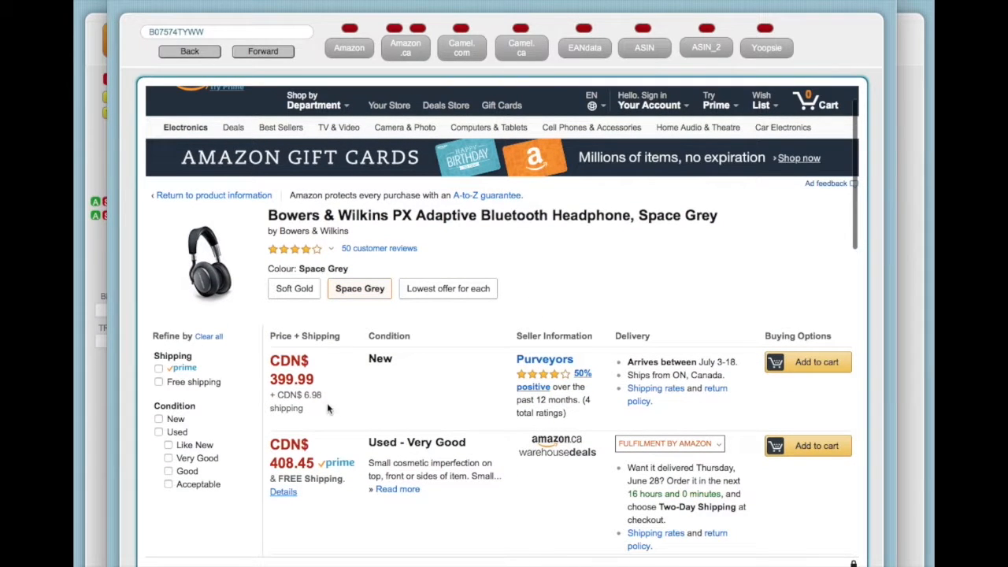
click(118, 1)
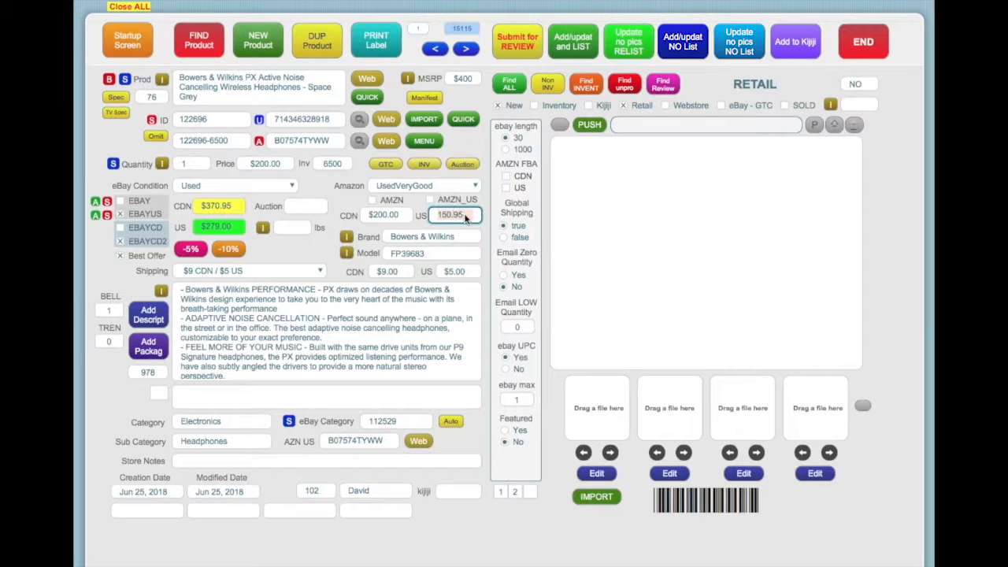
Step: Set the Amazon prices to 289 US and 389 CDN, and enable both the AMZN_US and AMZN listings
text(289)
click(407, 217)
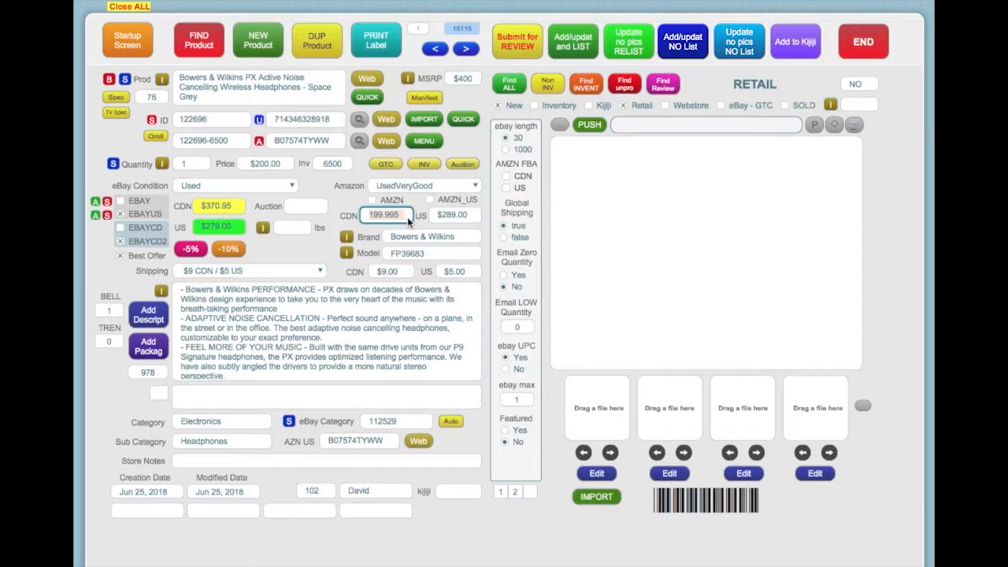
text(389)
click(430, 200)
click(372, 200)
Step: Import the first two Amazon images of the headphones into picture slots 1 and 2
click(620, 502)
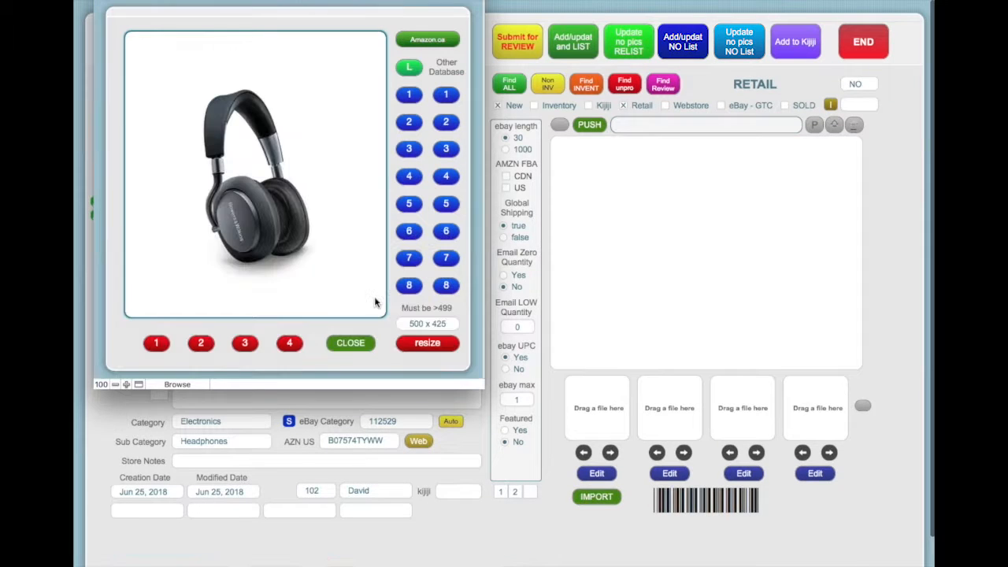
click(156, 342)
click(386, 164)
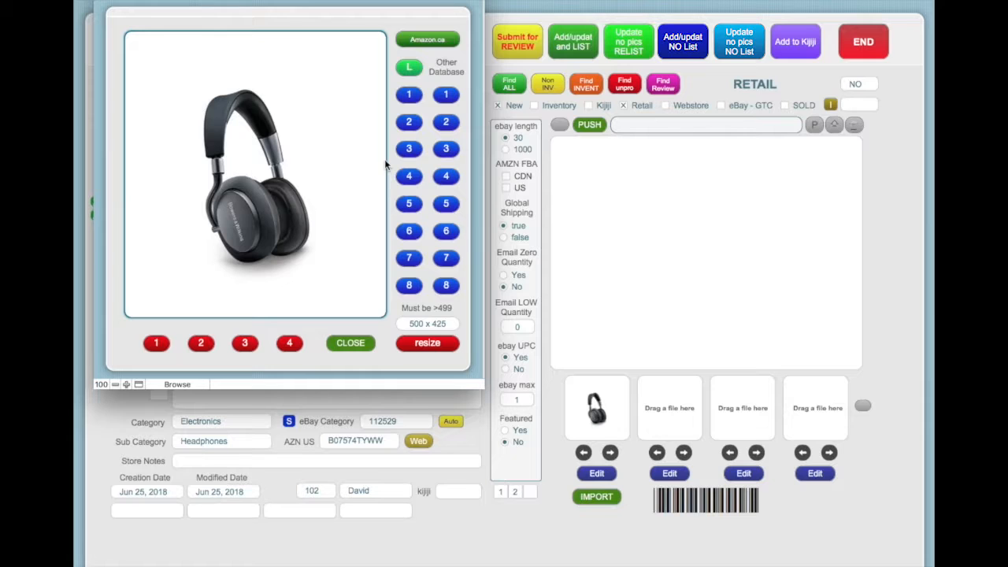
click(408, 122)
click(201, 343)
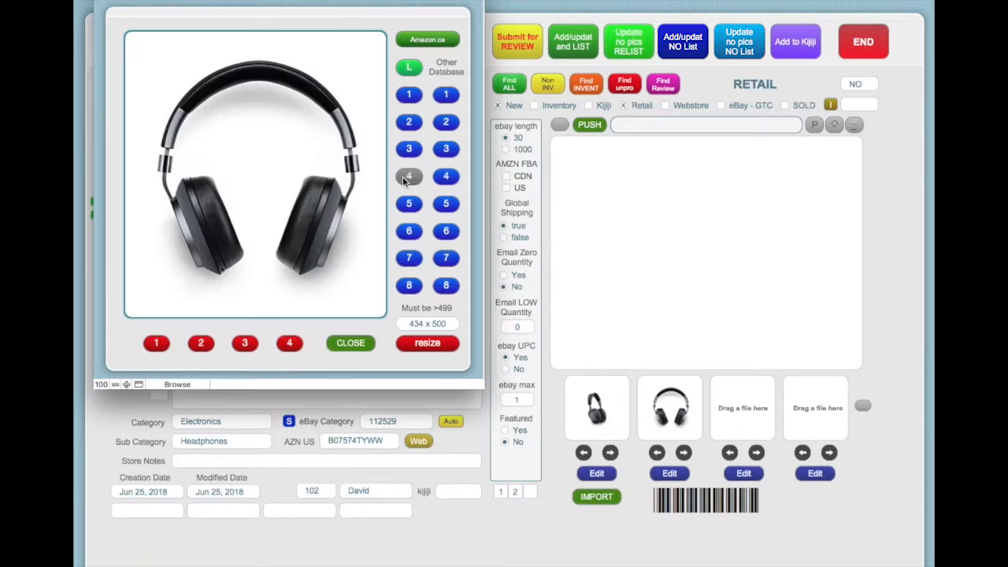
Step: Import the third Amazon image into picture slot 3, enlarged to 500 x 883, and close the image importer
click(408, 151)
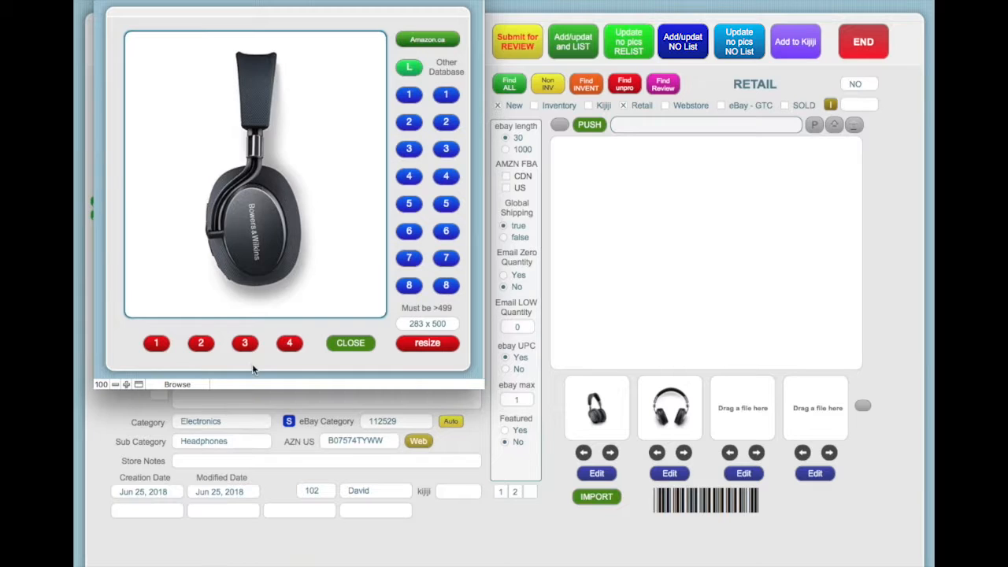
click(245, 343)
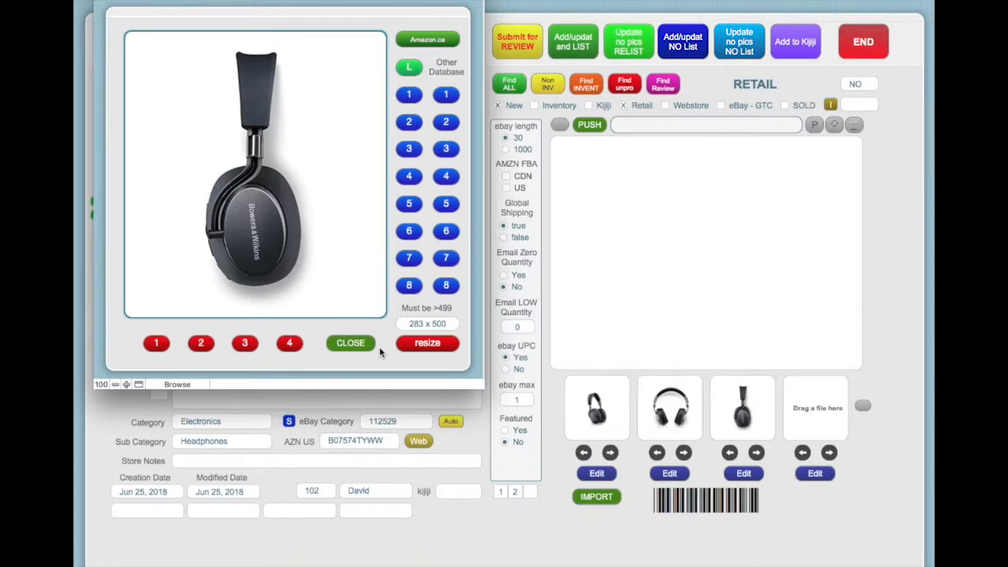
click(428, 343)
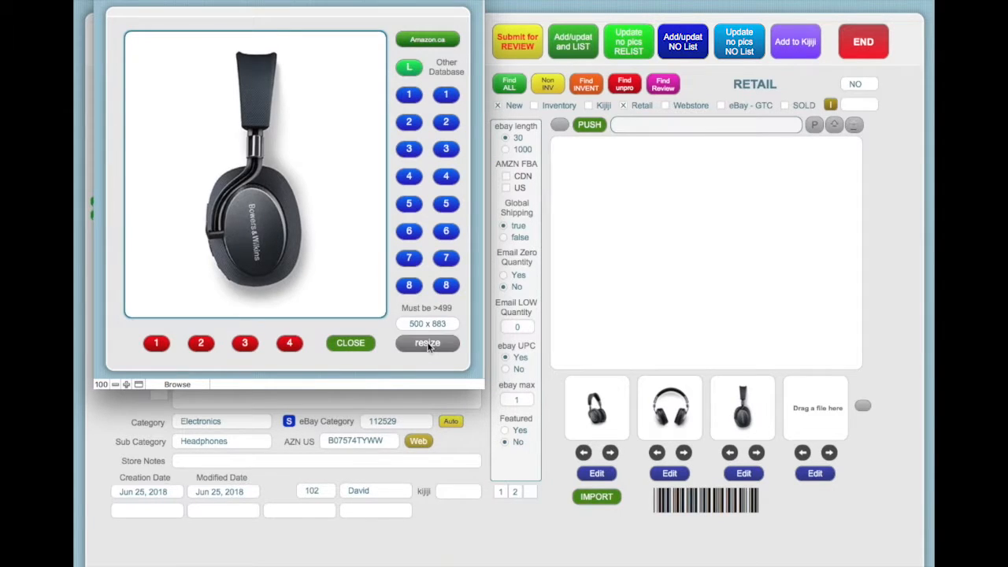
click(245, 343)
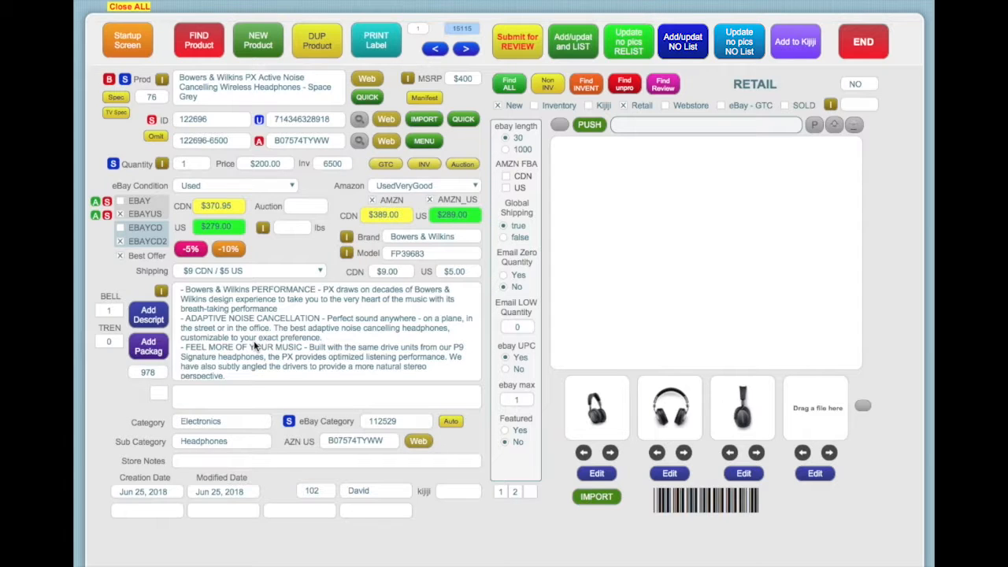
click(351, 344)
Step: Preview the first headphone picture and set the product's main price to 349
click(580, 410)
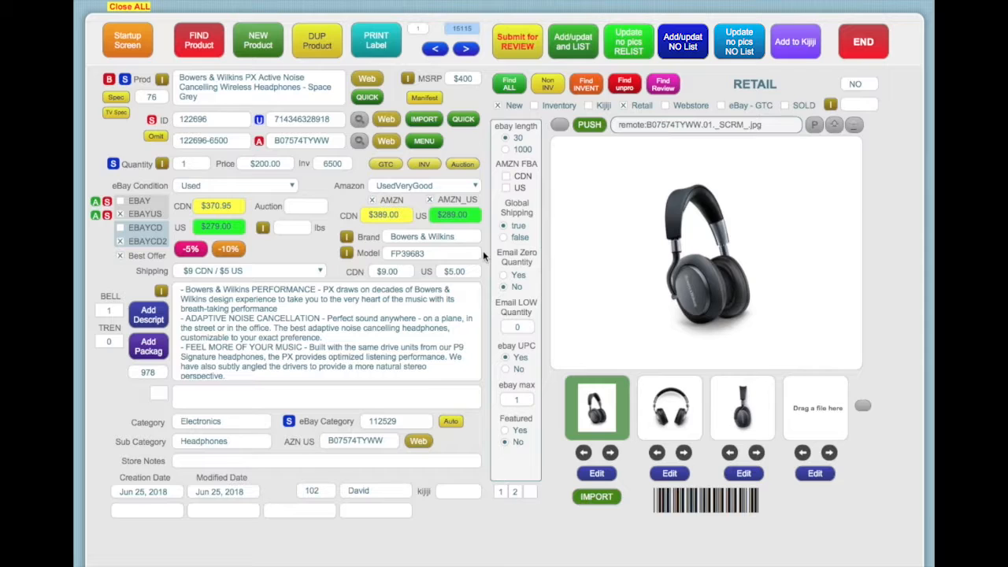
click(275, 163)
text(349)
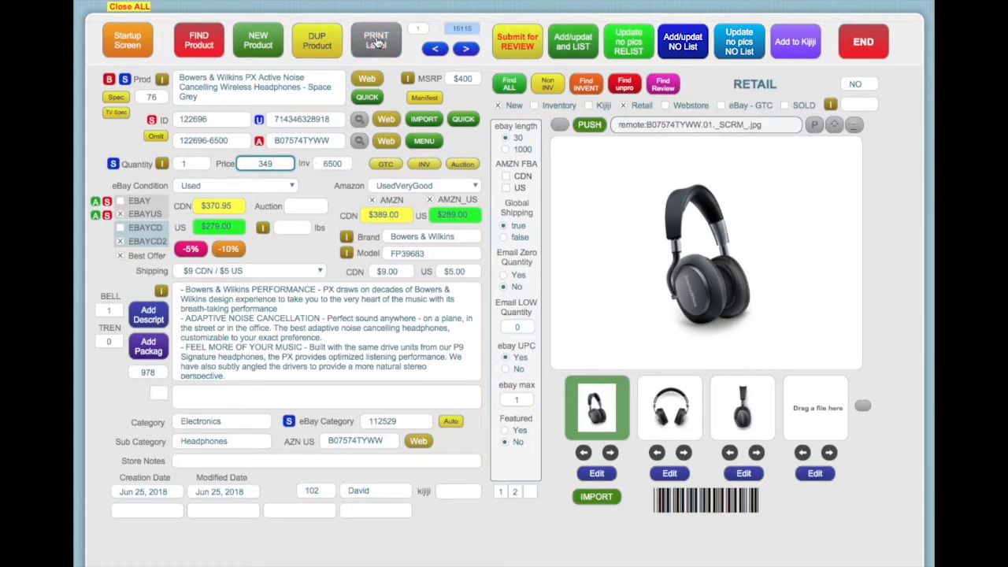
Step: Add the standard shipping and lightly used condition text to the headphones' description, and print the product label
click(148, 314)
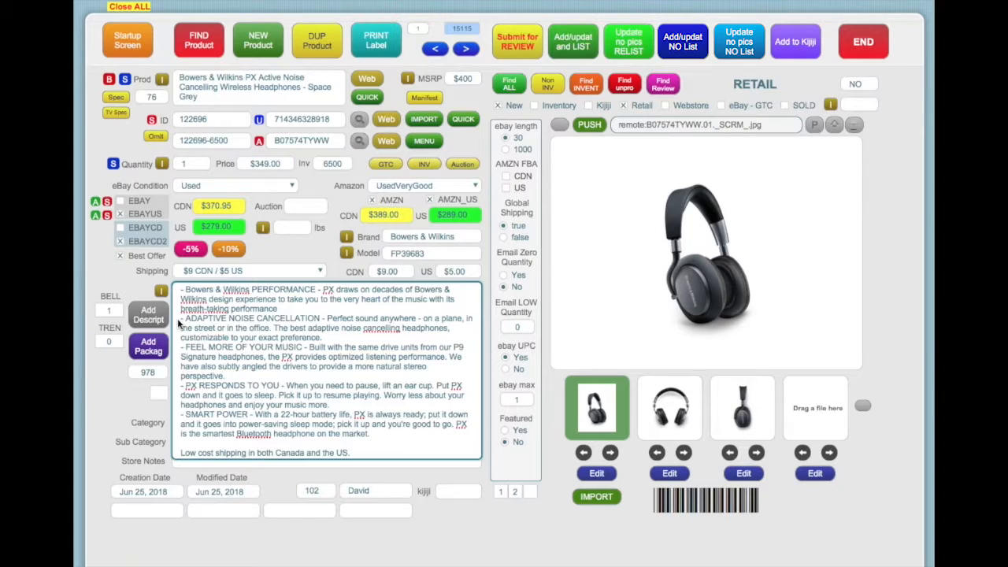
click(465, 526)
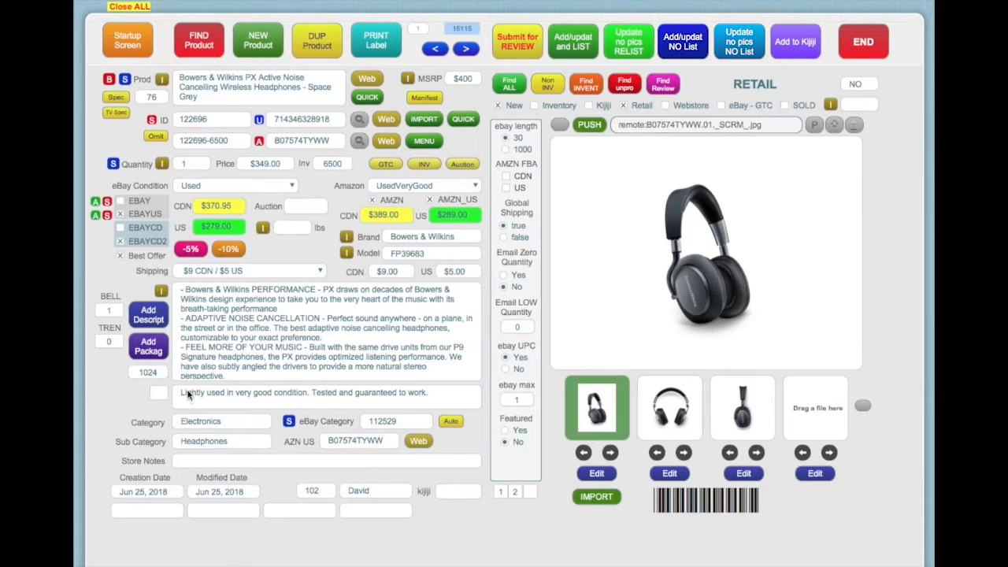
click(377, 45)
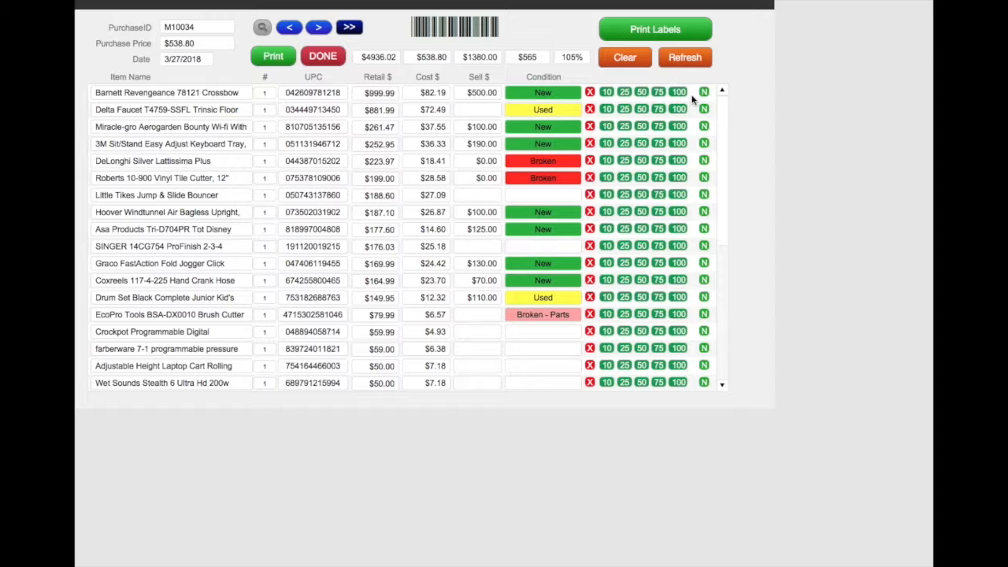
Step: Examine the 3/27/2018 purchase manifest from first to last item, checking costs, sell prices and the available condition options
click(308, 95)
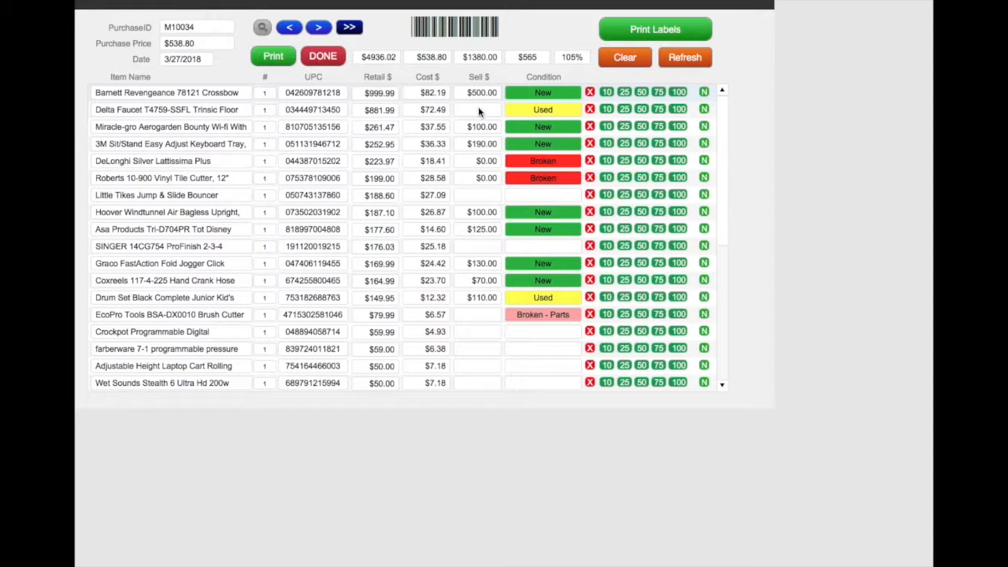
click(298, 108)
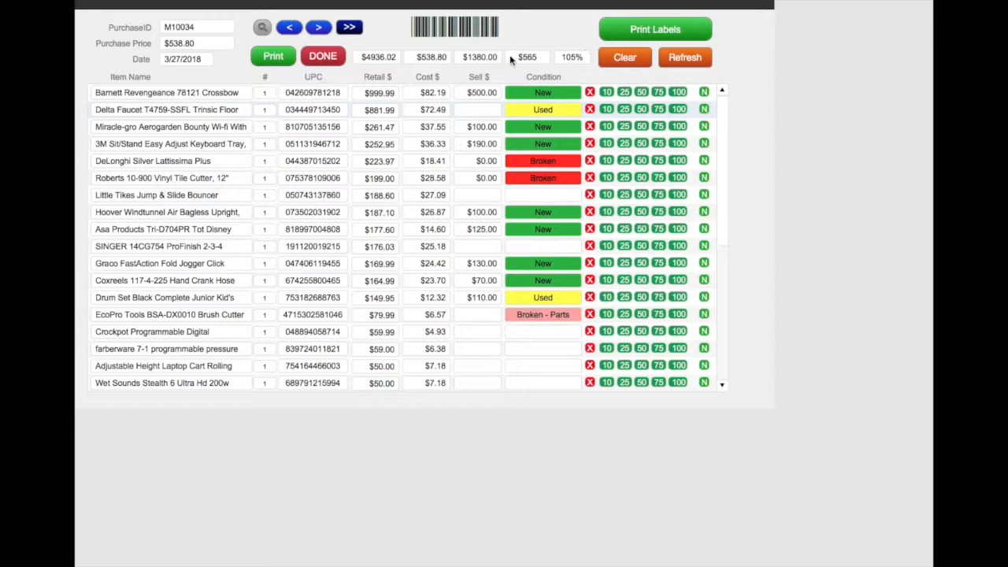
click(544, 94)
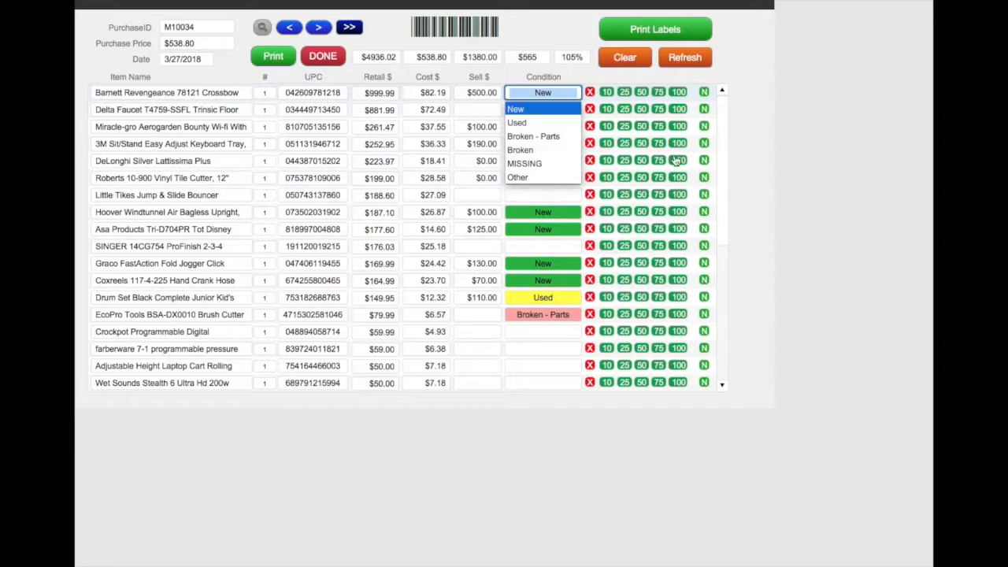
click(759, 129)
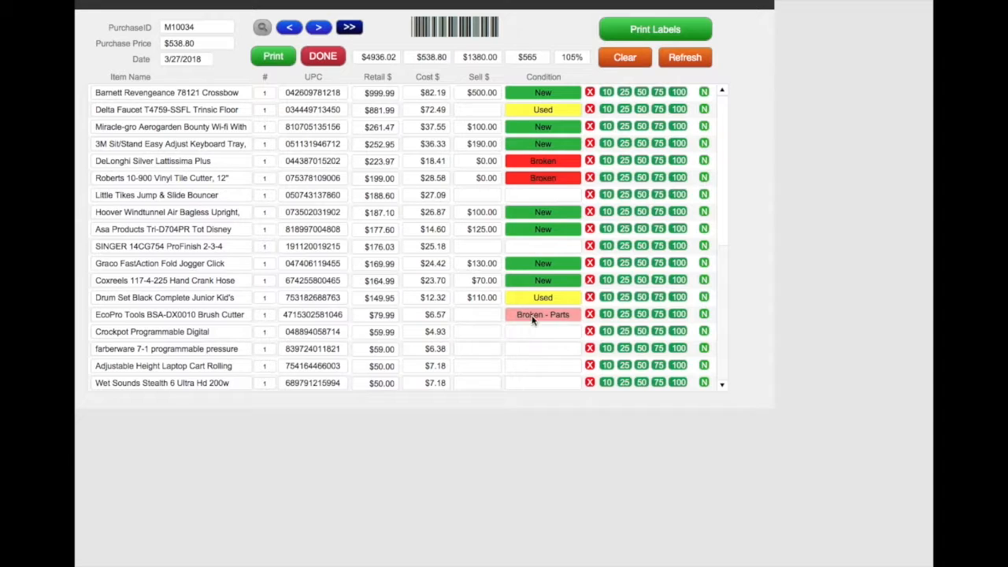
click(313, 315)
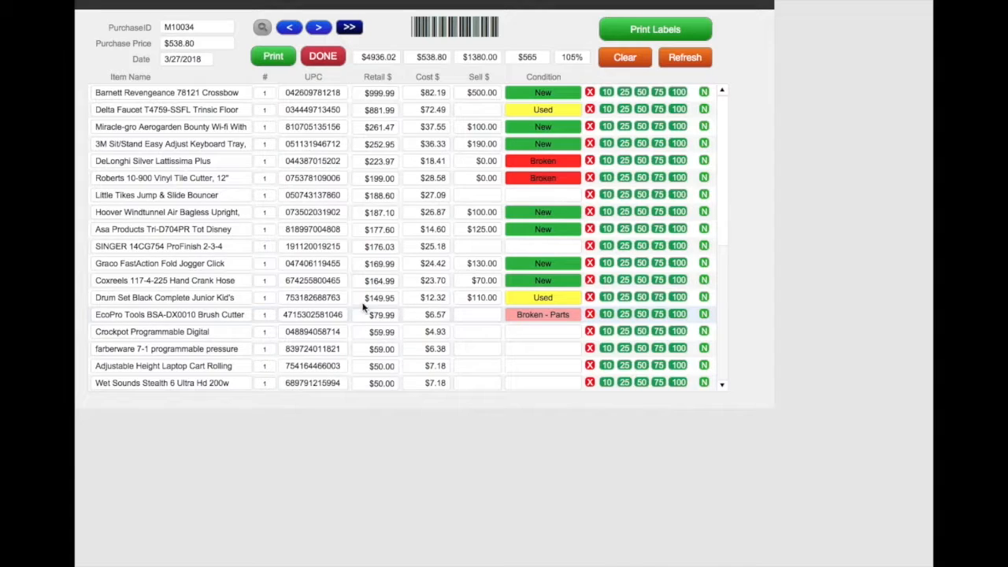
scroll(364, 307, down, 10)
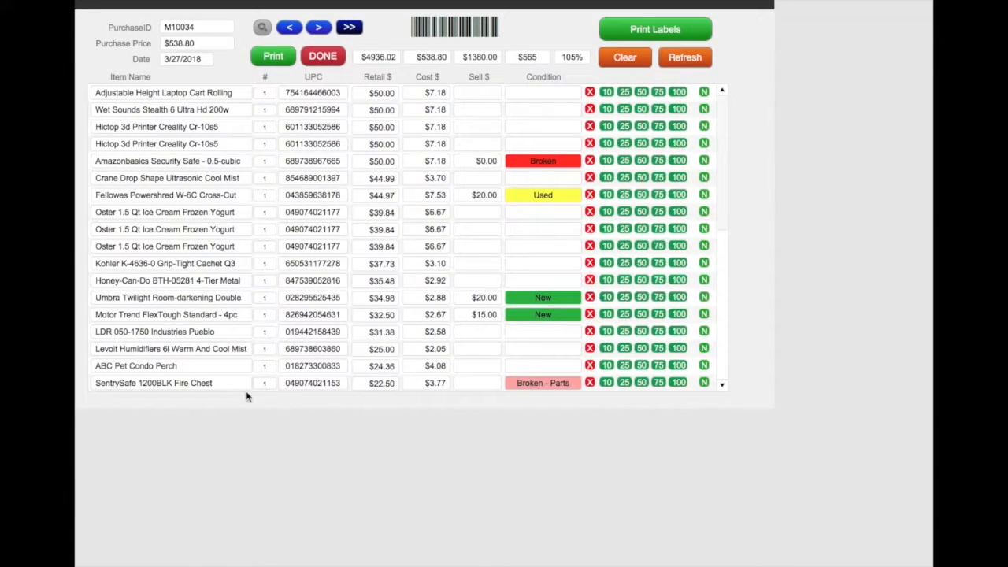
click(321, 388)
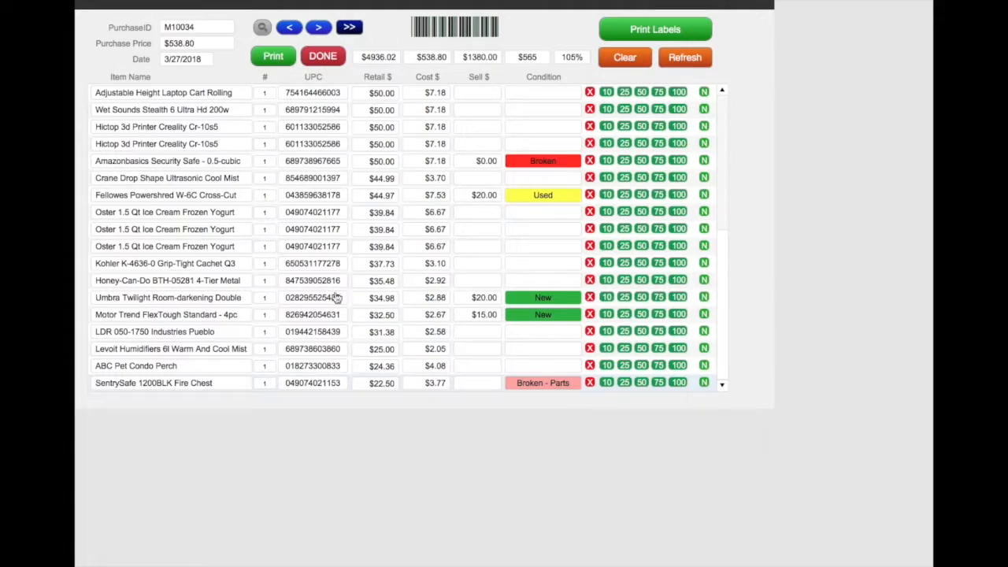
scroll(362, 294, up, 1)
scroll(362, 293, up, 7)
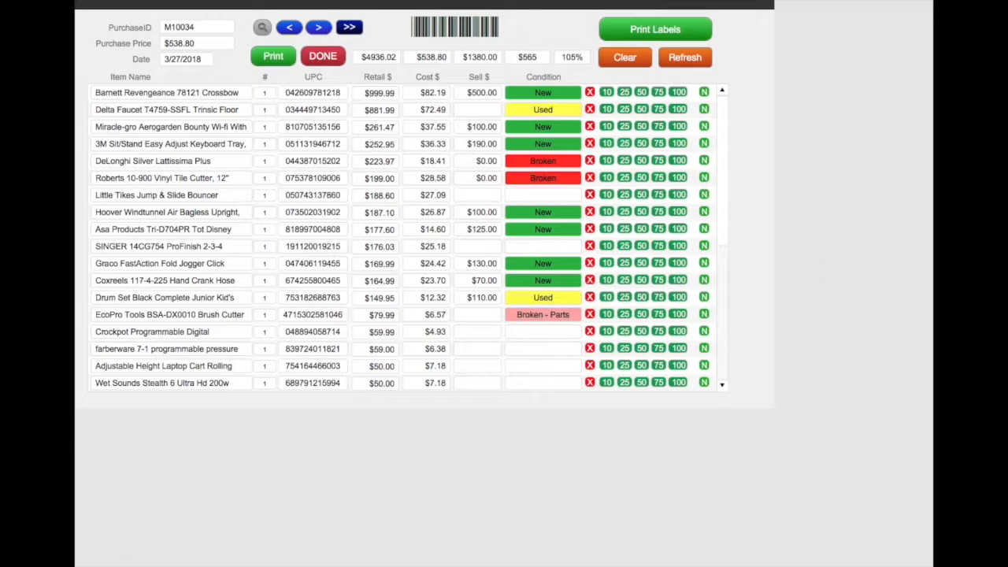
click(863, 300)
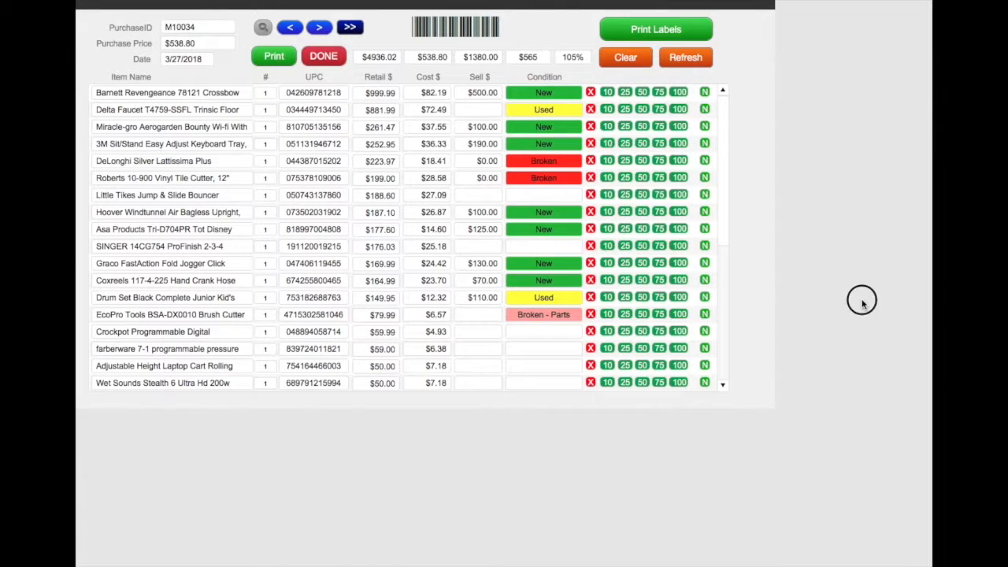
Step: Look up the product record of the used junior drum set from the manifest, review its listing details, and return to the manifest
click(308, 299)
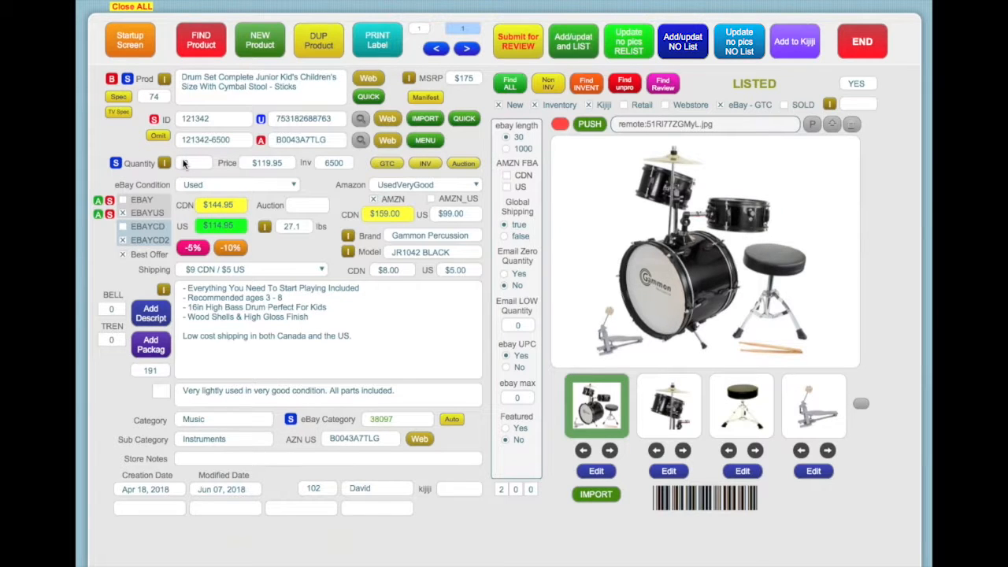
click(155, 119)
key(super+grave)
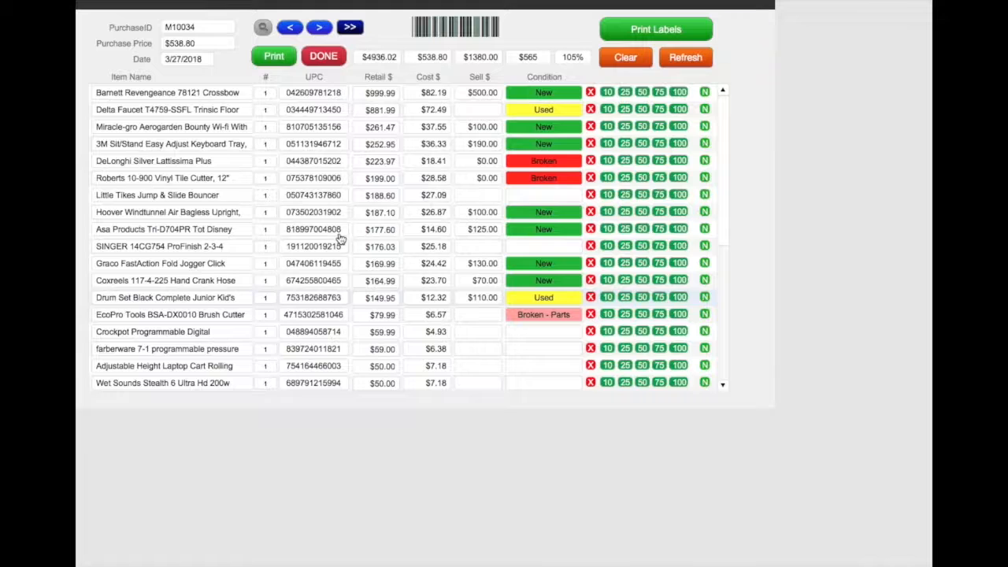
Step: Set the junior drum set's sell price to $100 in the manifest and check the recalculated sell total
click(477, 299)
double_click(477, 298)
text(100)
click(485, 59)
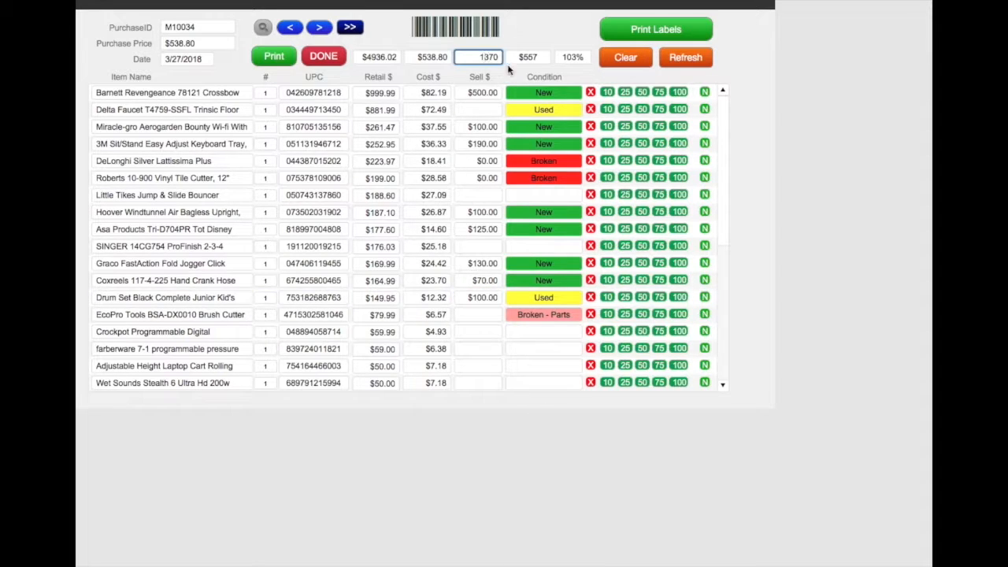